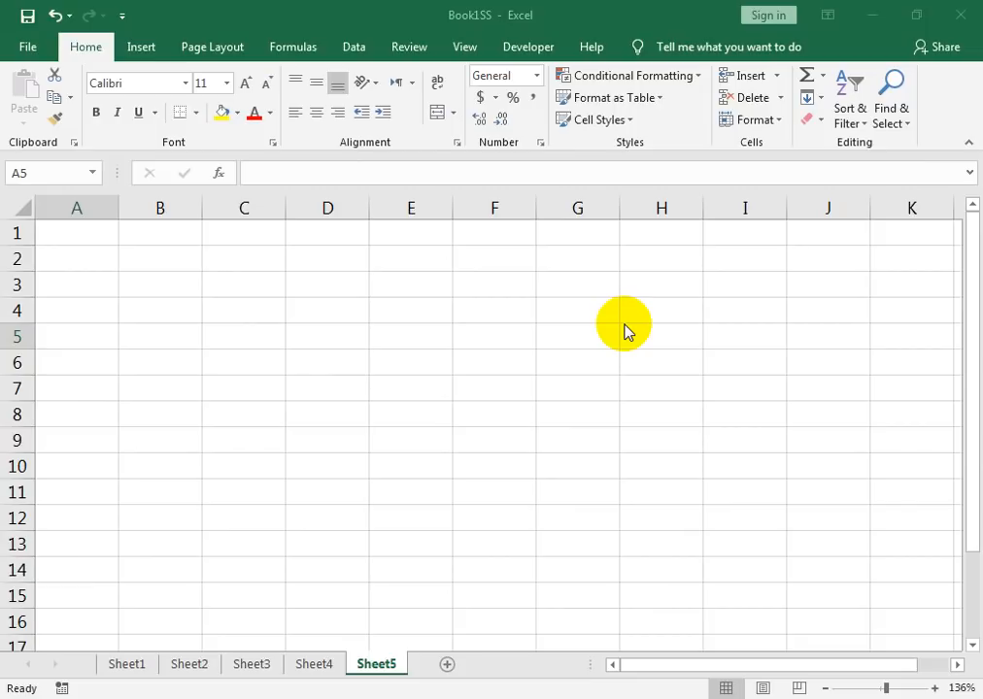
Enter the column headings SNO in A4 and PROCUT in B4
left_click(75, 310)
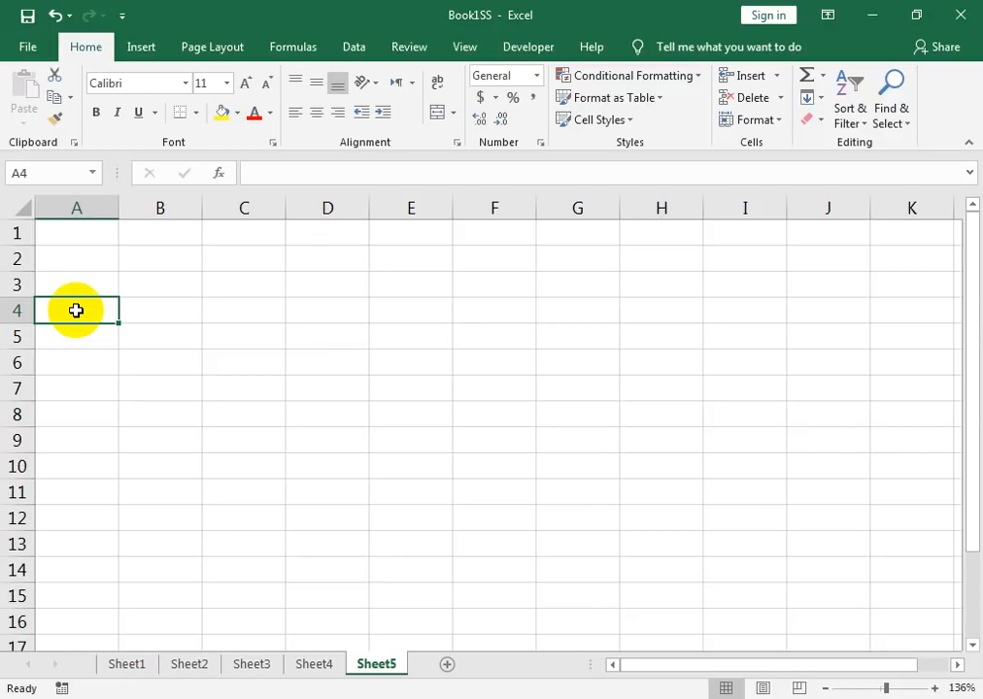
type("SNO")
key("Tab")
type("N")
type("RD")
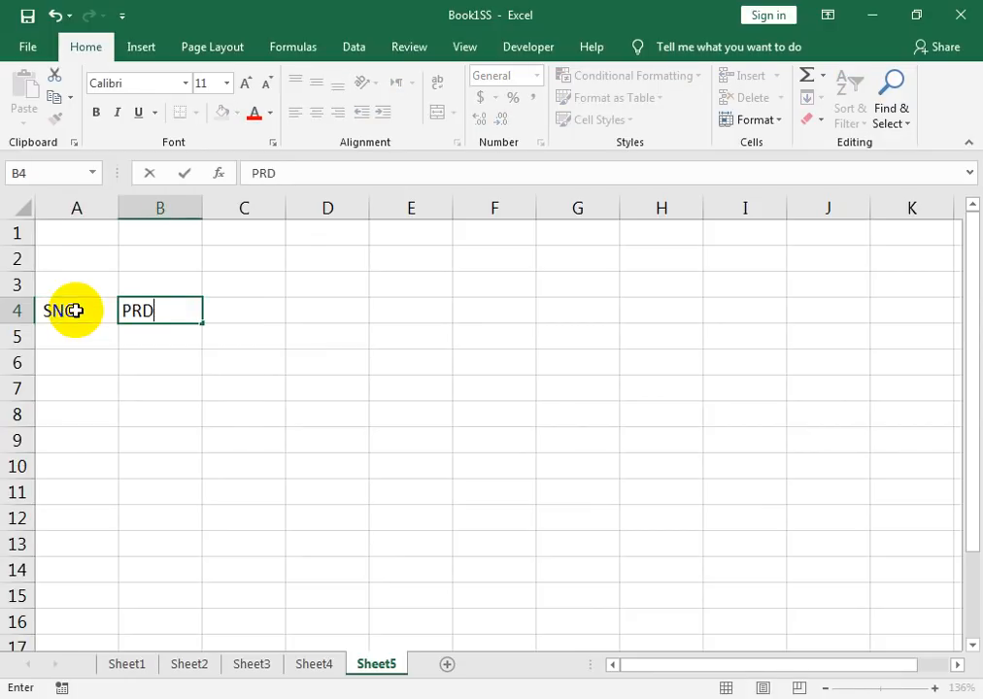
key("BackSpace")
type("OCUT")
key("Tab")
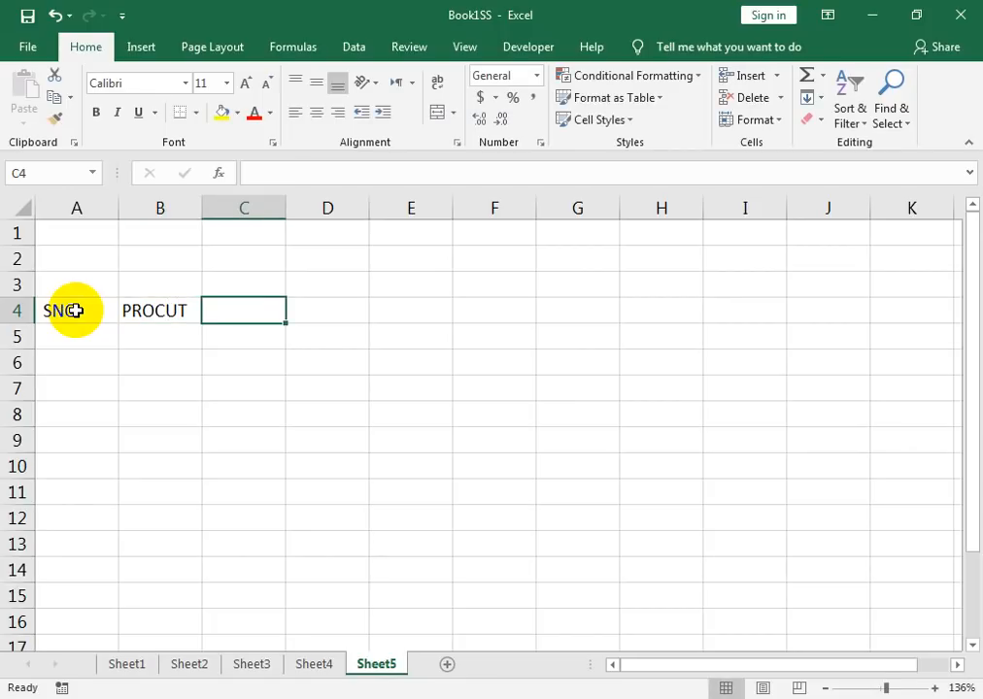
Add the headings DATE in C4, DAYS in D4 and NUMBER OF DAYS in E4
type("DATE")
key("Tab")
type("DAYS")
key("Tab")
type("NUMBR")
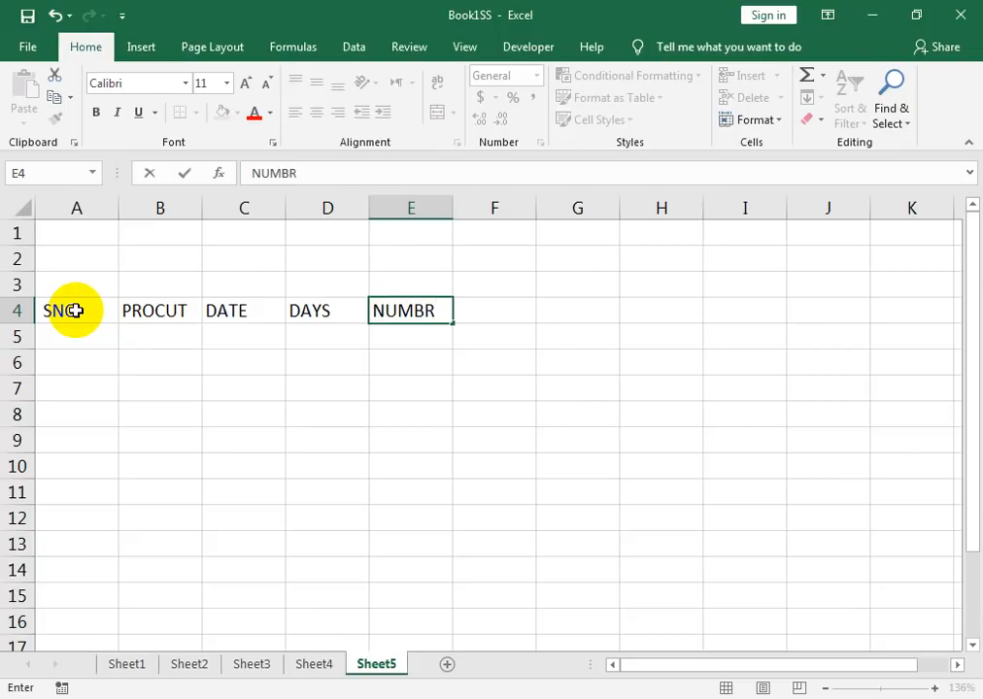
type("R OF DAYS")
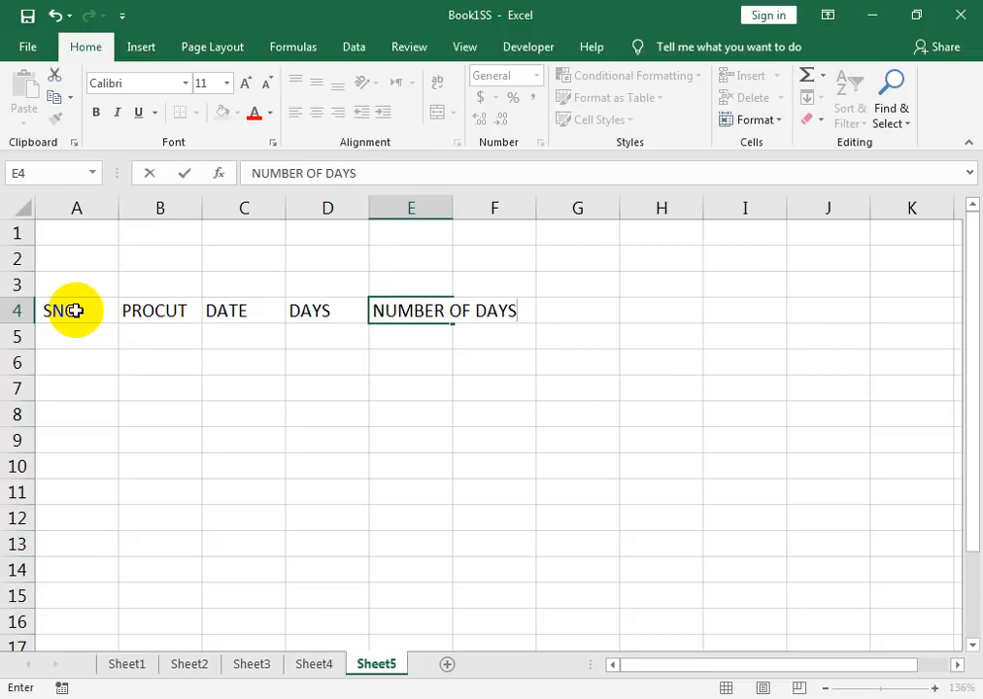
key("Tab")
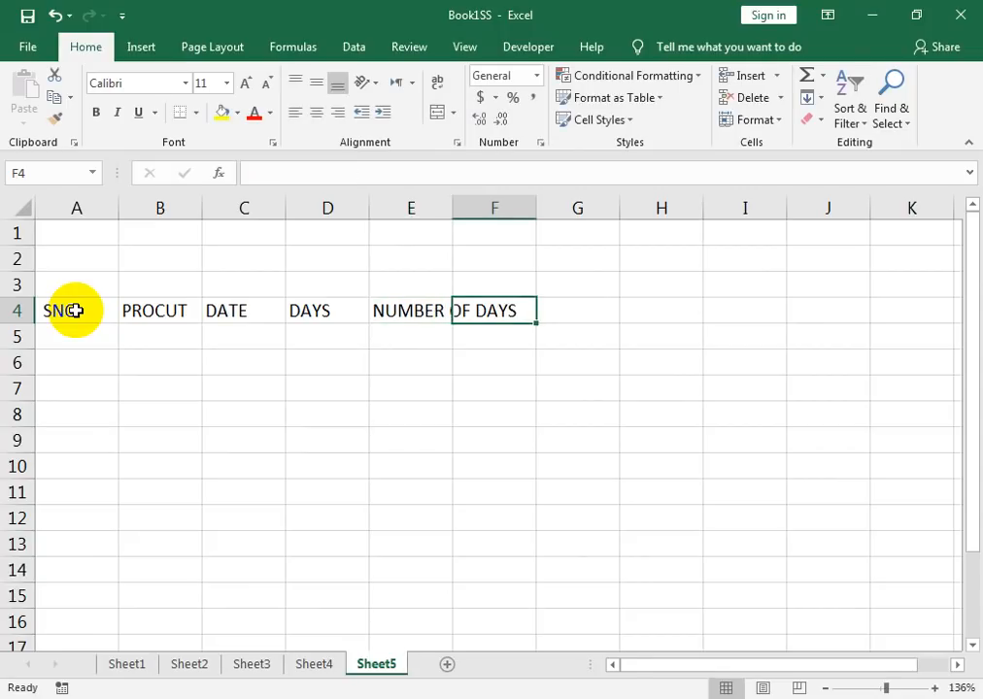
Add the headings OFF DAT in F4 and TARGET in G4
type("OFF")
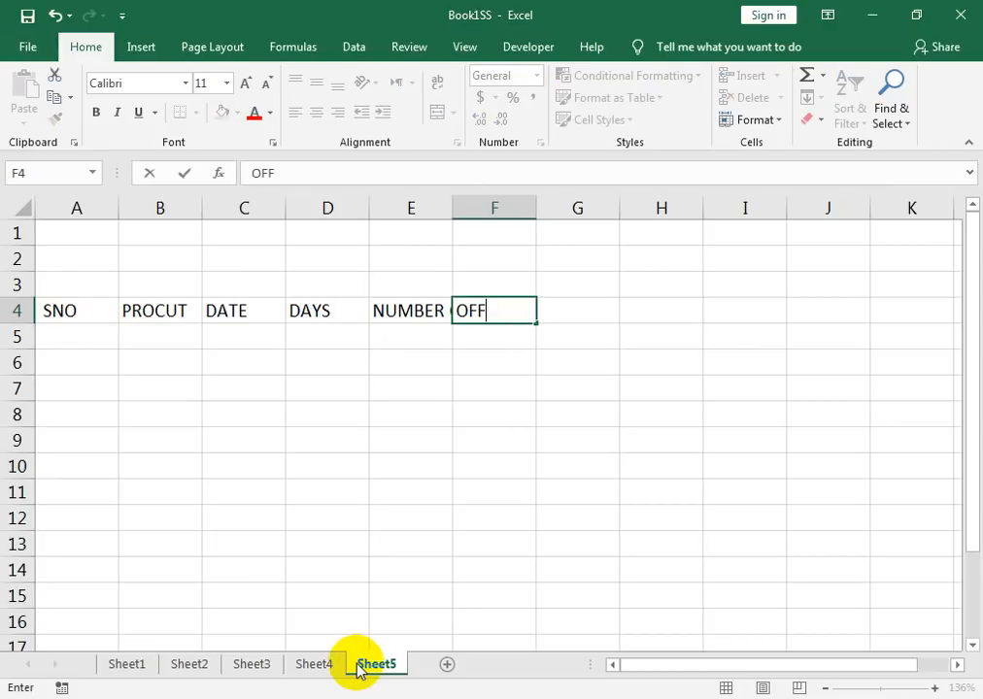
type(" DAT")
key("Tab")
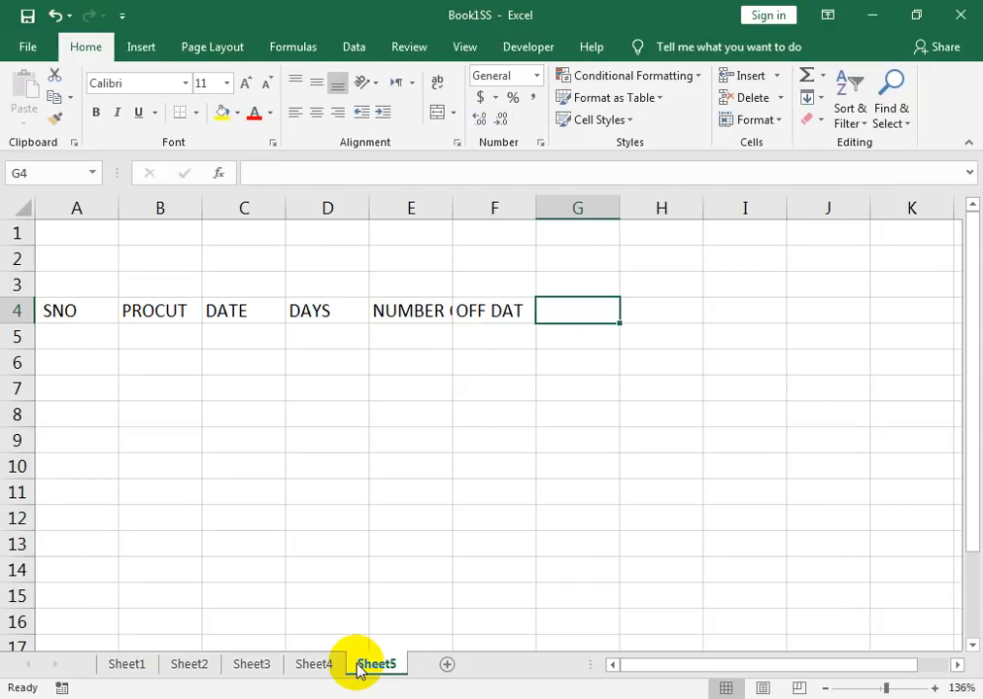
type("TARGET")
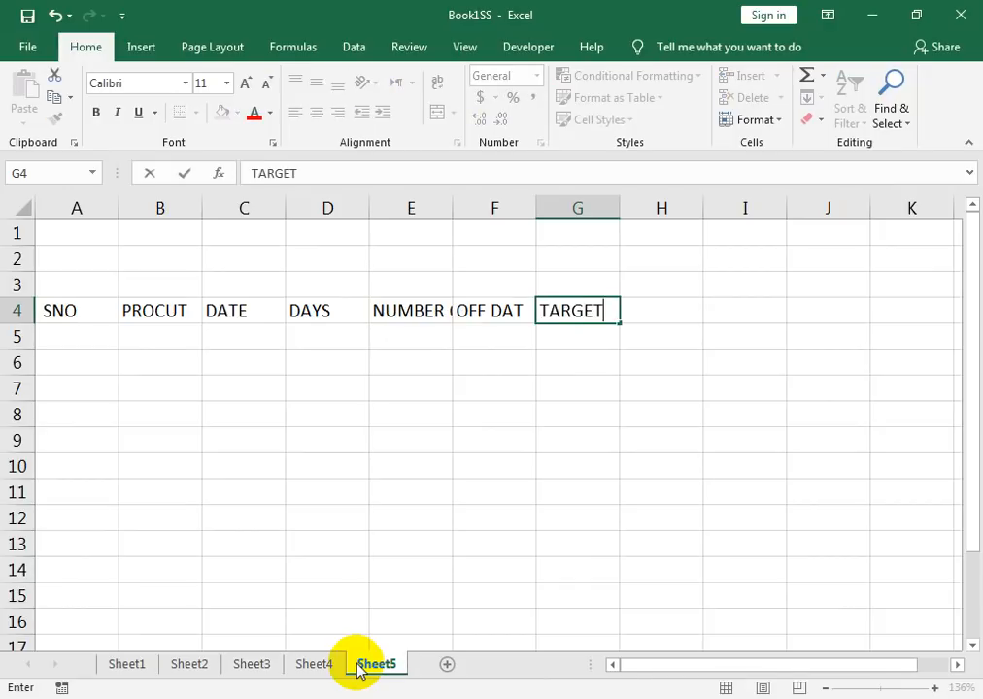
key("Tab")
Add the headings ACHIVMENT in H4 and MONTHLY TARGET in I4
type("ACH")
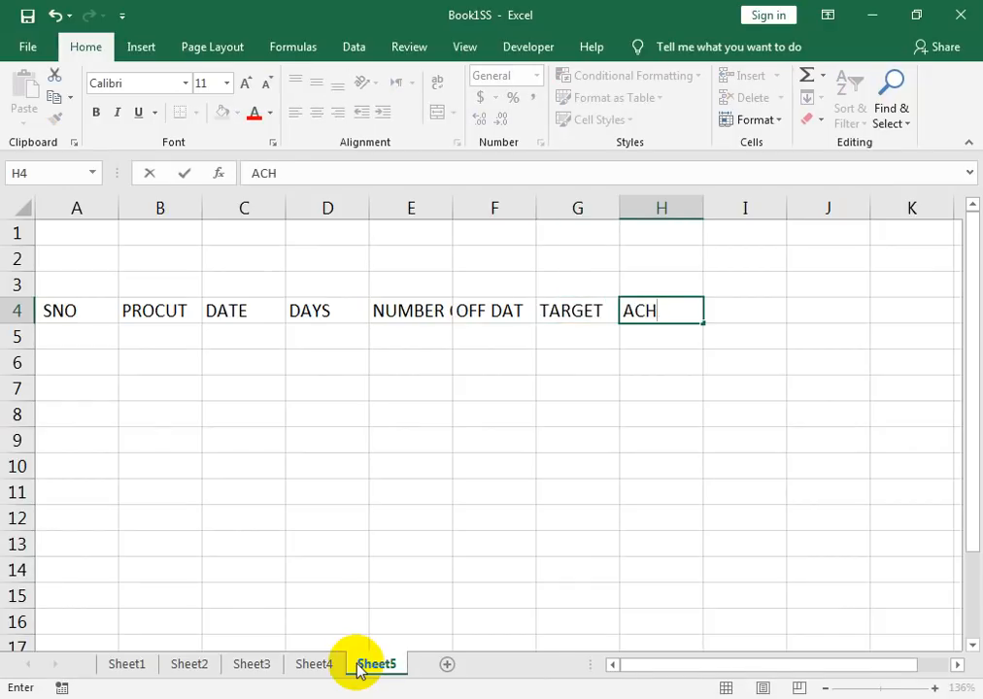
type("IVMENT")
key("Tab")
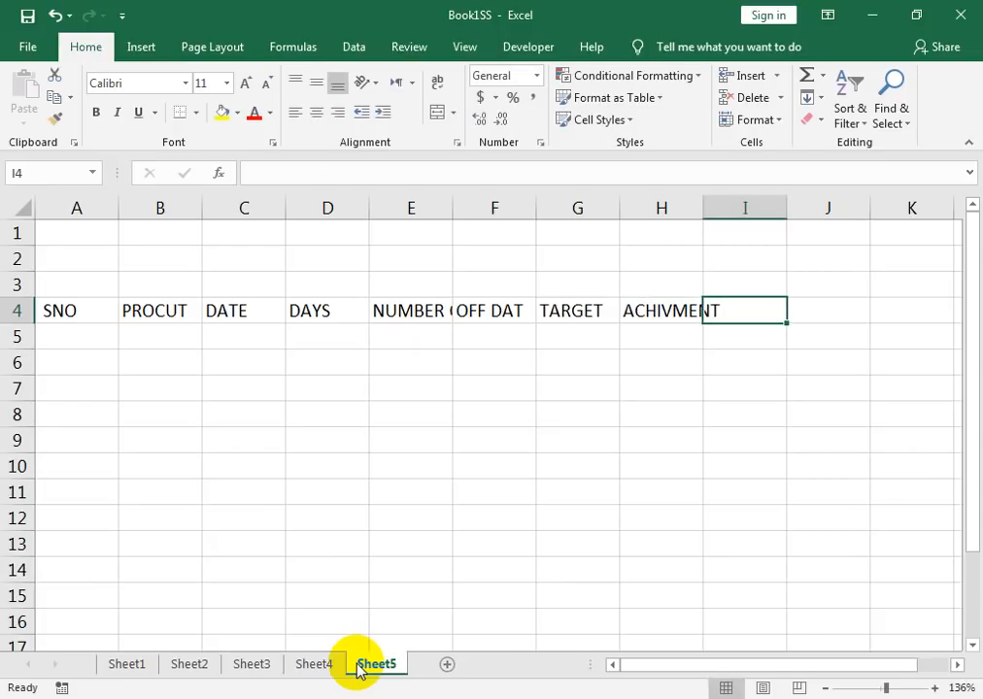
type("MONTHLY TARG")
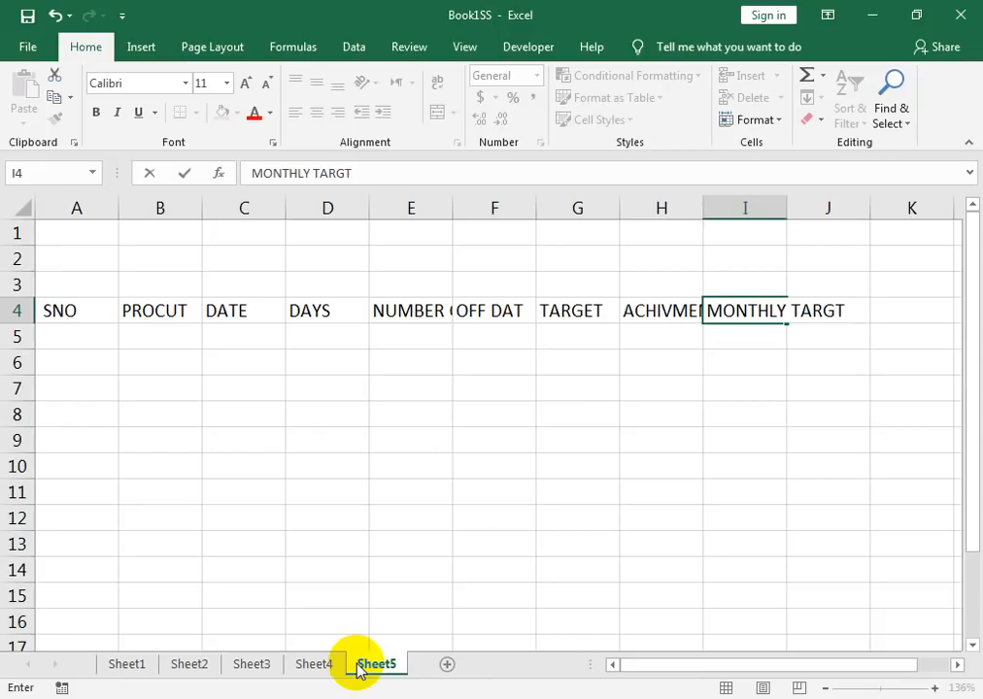
type("ET")
key("Return")
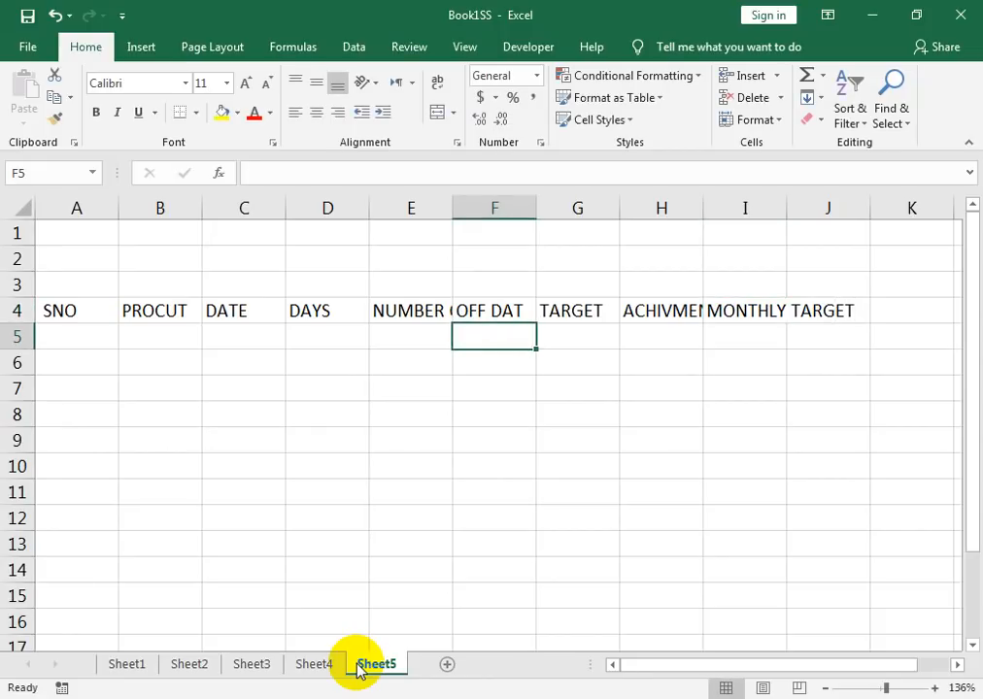
Enter the note PREVIOUS SALE DAY WISE SALE CONTRIBUTION in cell L6
key("Right")
key("Right")
key("Right")
key("Right")
key("Right")
key("Right")
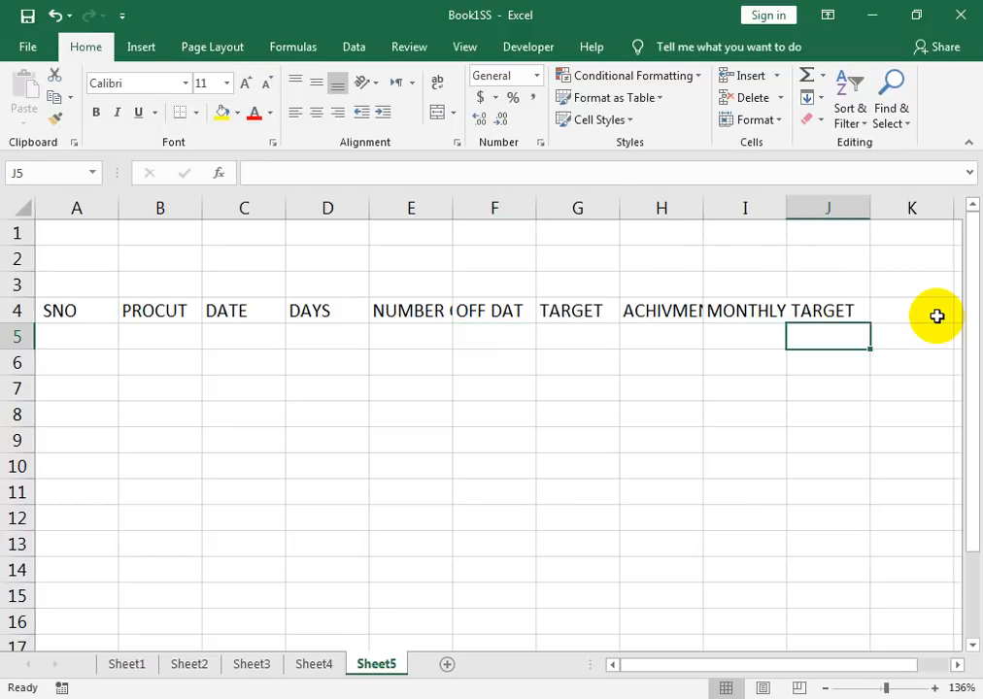
key("Down")
type("P")
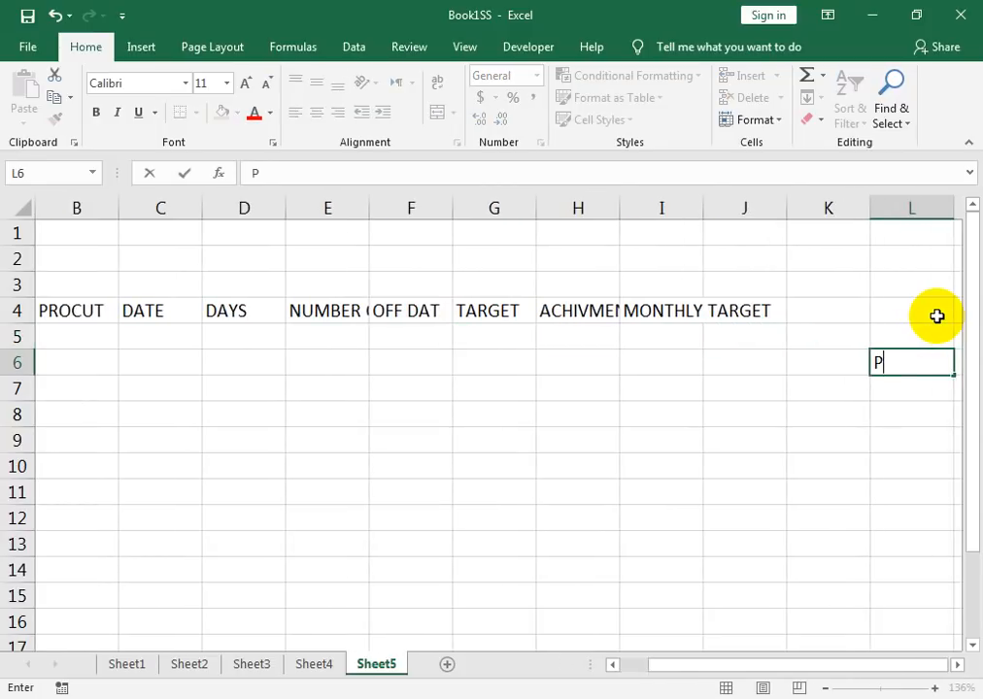
type("REVIOUS SALEDAY")
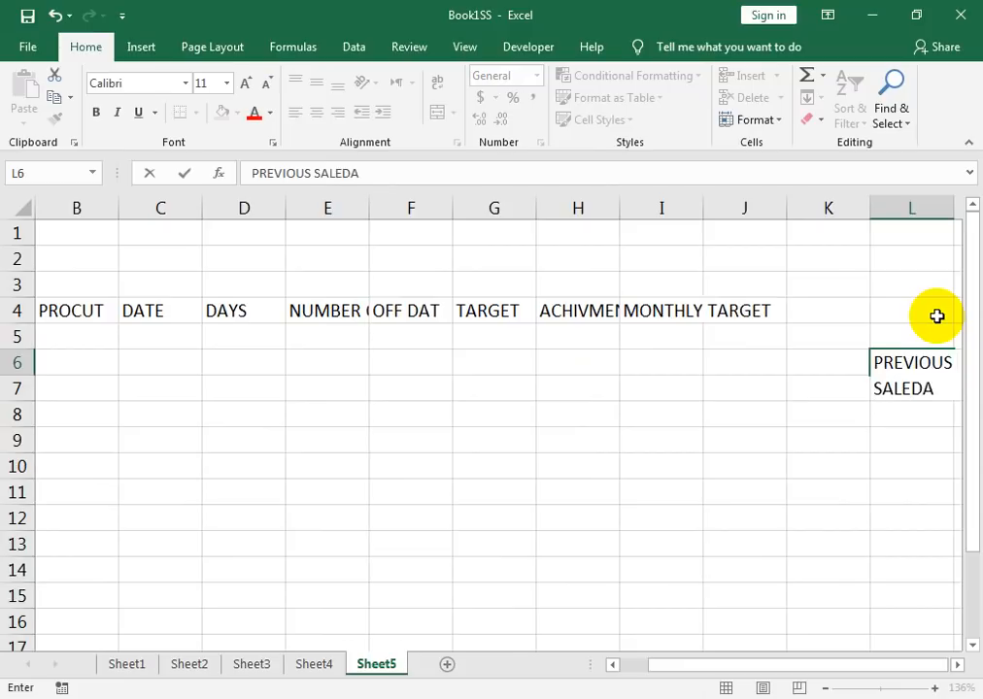
key("BackSpace")
key("BackSpace")
key("BackSpace")
type("DAY WISE SALE CO")
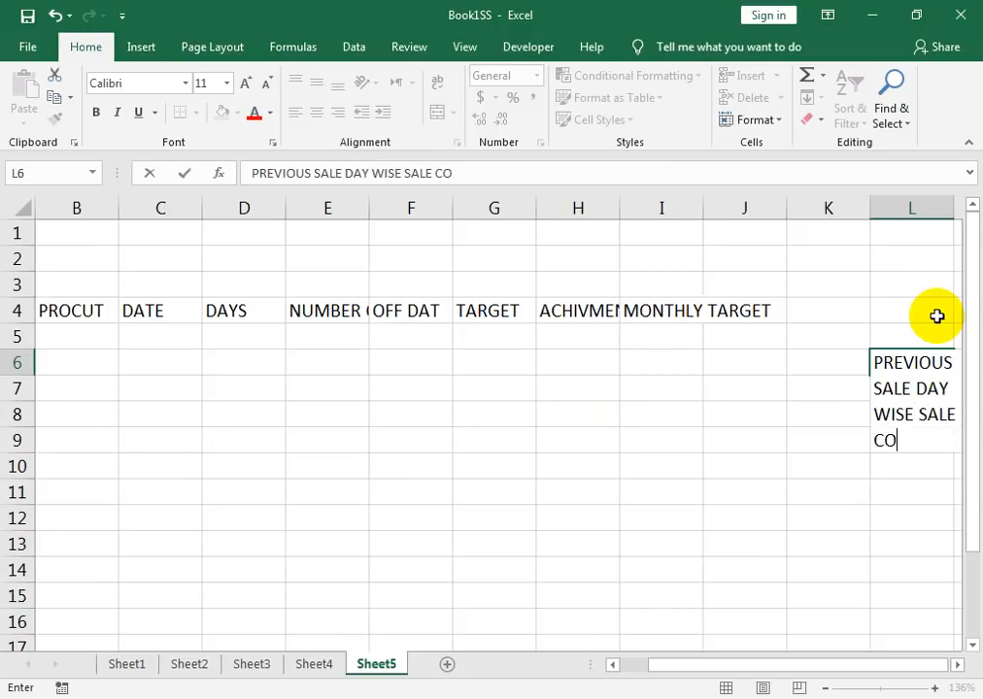
type("NTRIBUTION")
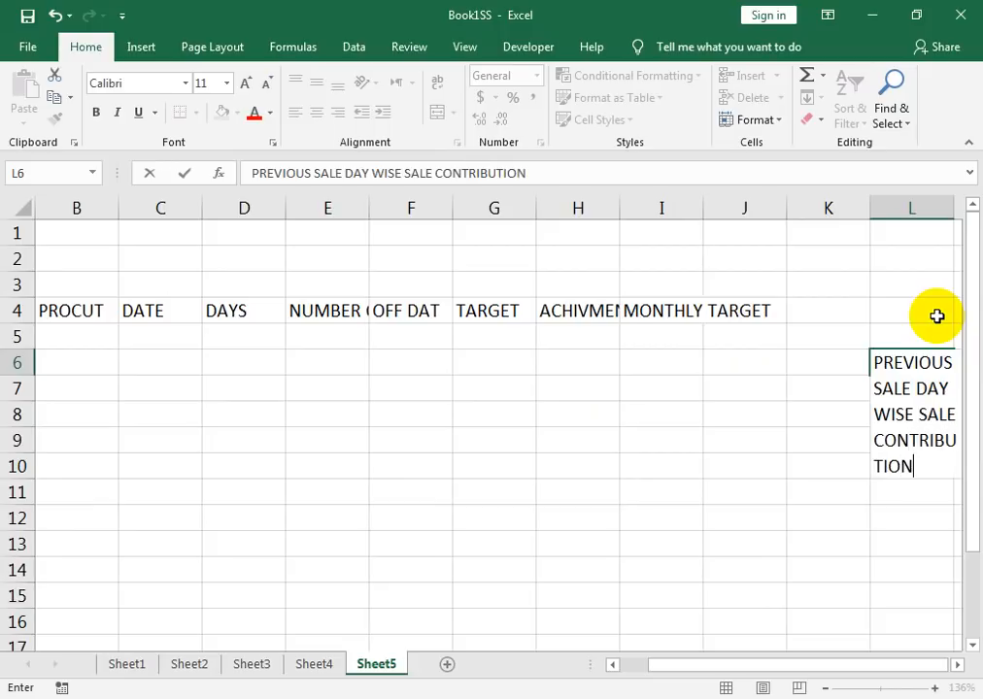
key("Return")
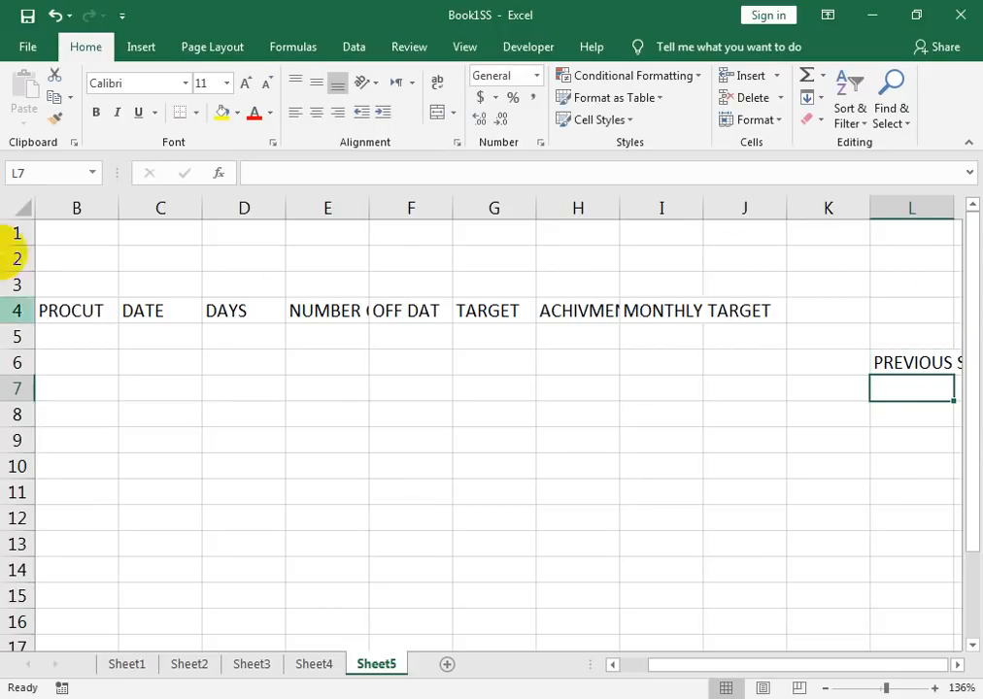
AutoFit the widths of columns A through J to their headings
left_click_drag(73, 208, 722, 238)
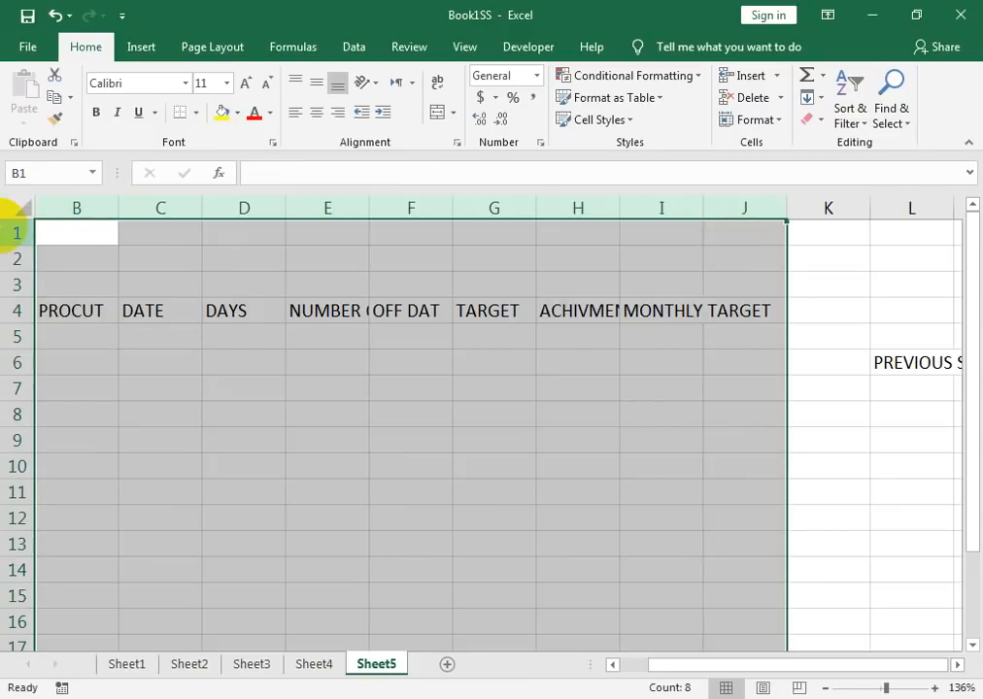
left_click_drag(77, 209, 670, 261)
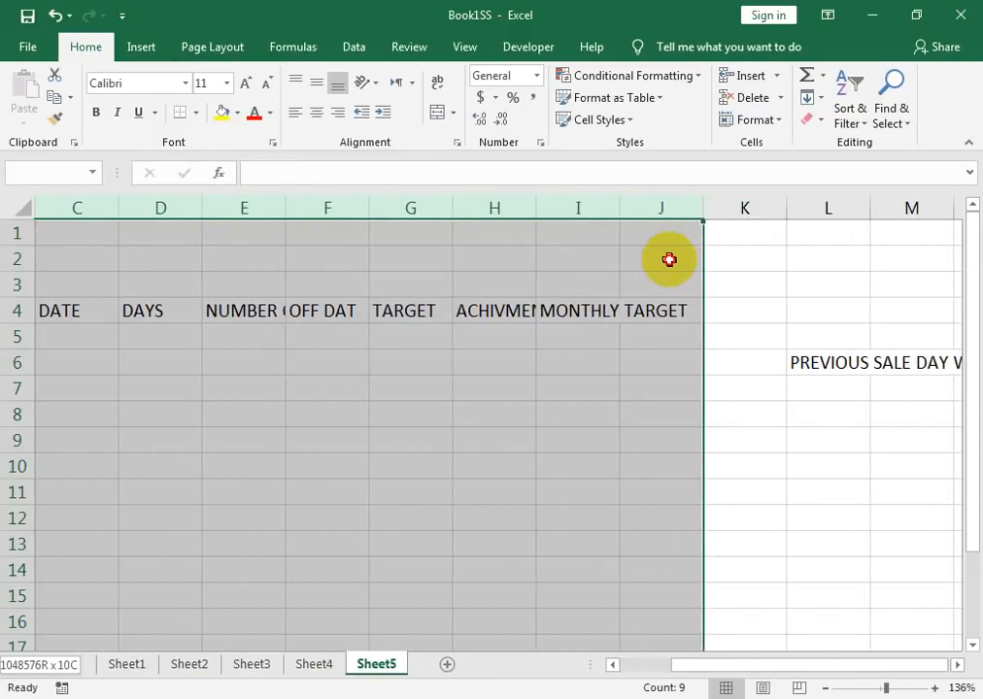
left_click(767, 122)
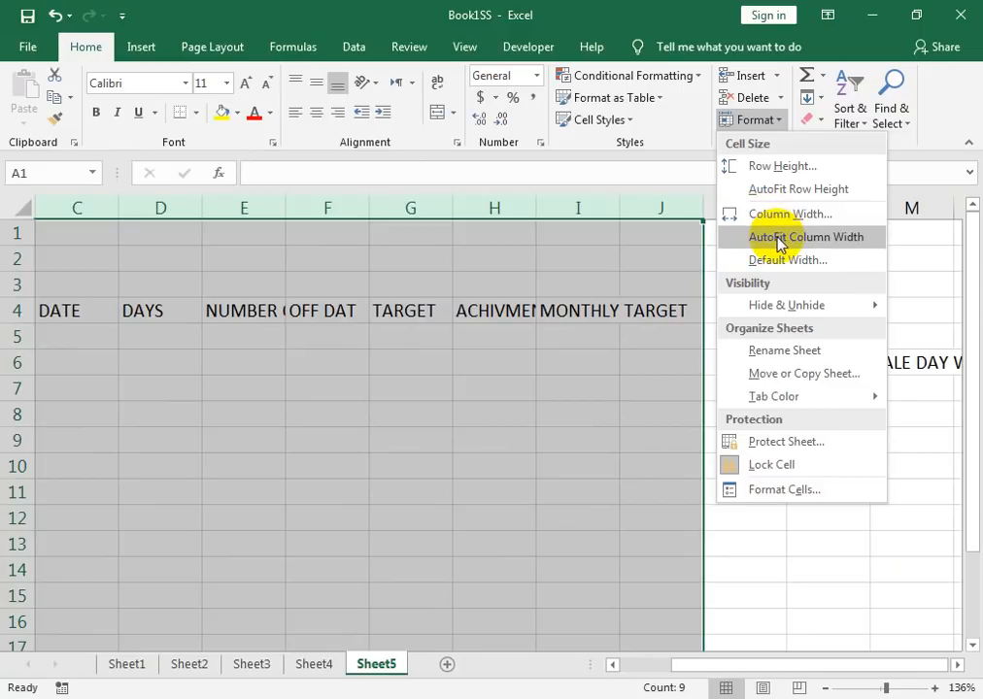
left_click(775, 236)
left_click(761, 348)
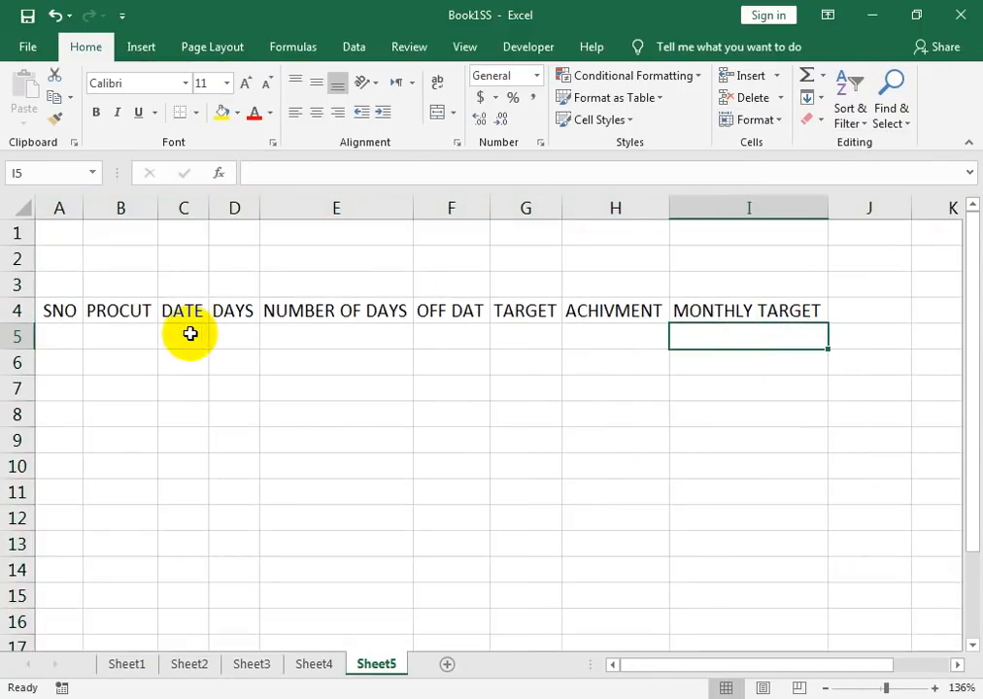
Enter 1 and 2 in A5 and A6 and fill the serial number series down to 36
left_click(65, 336)
type("1")
key("Return")
type("2")
key("Return")
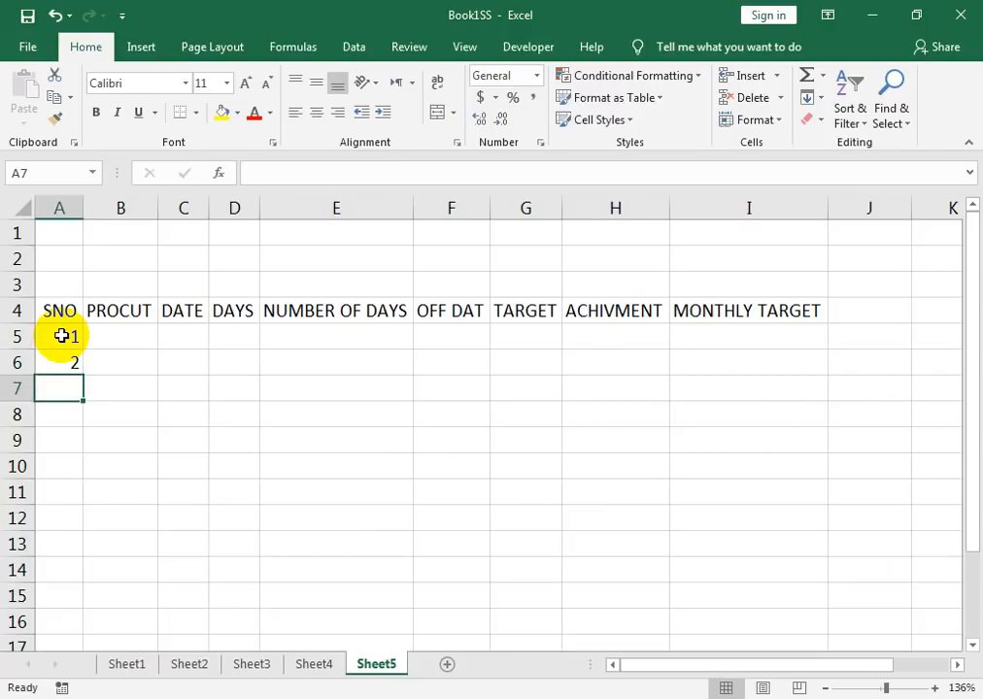
left_click_drag(64, 336, 64, 362)
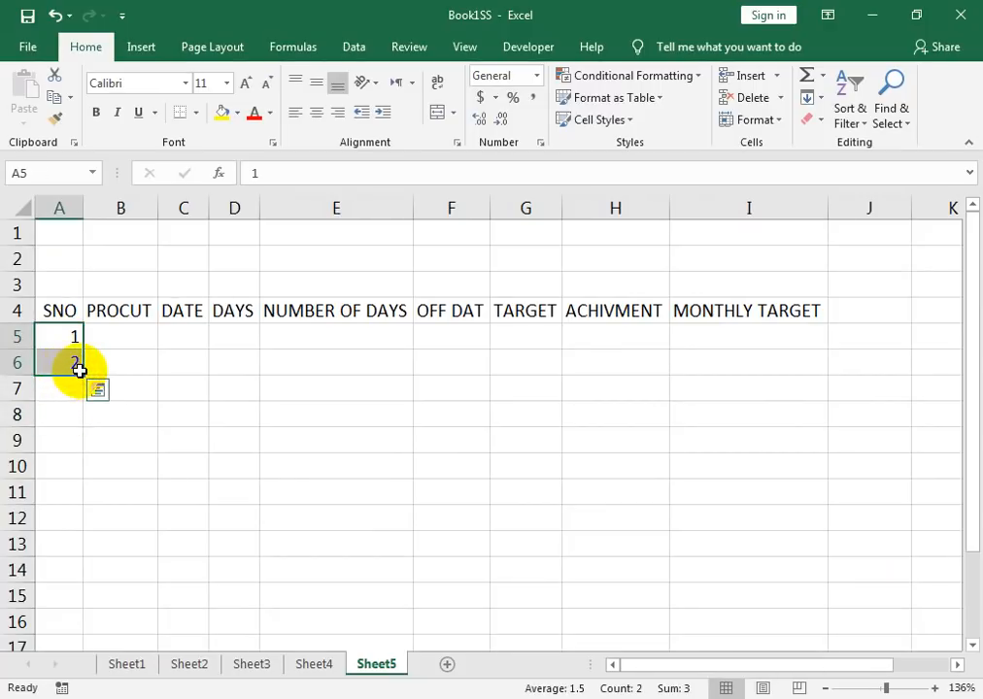
left_click_drag(79, 378, 82, 495)
Enter PRODUCT1 in B5 as the first product name
key("ctrl+Up")
key("Right")
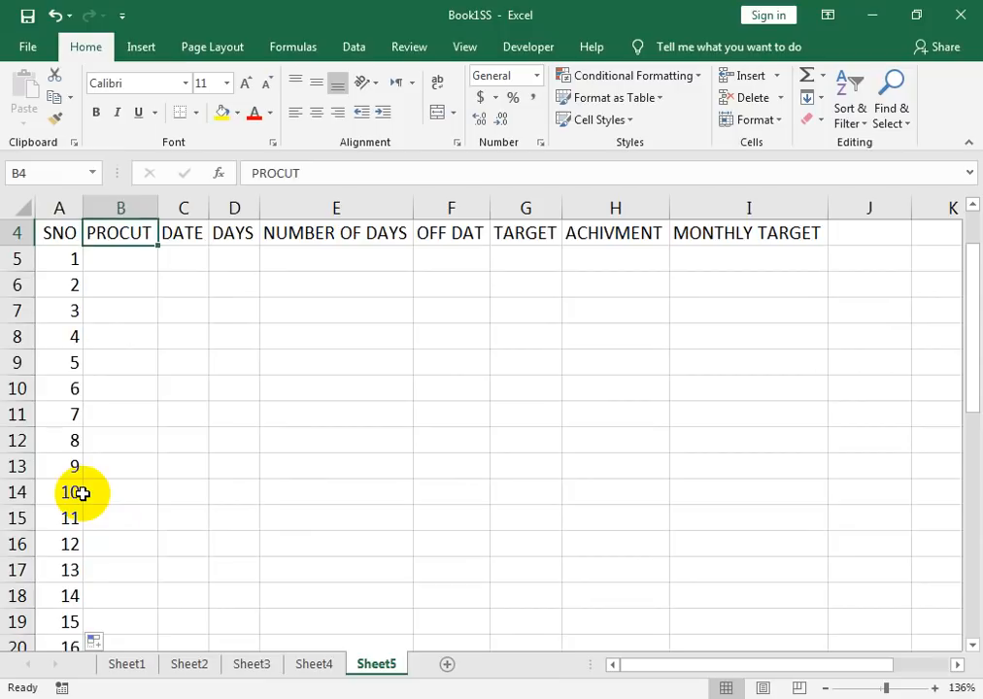
key("Right")
key("Up")
key("Up")
key("Up")
key("Down")
key("Down")
key("Down")
key("Down")
key("Down")
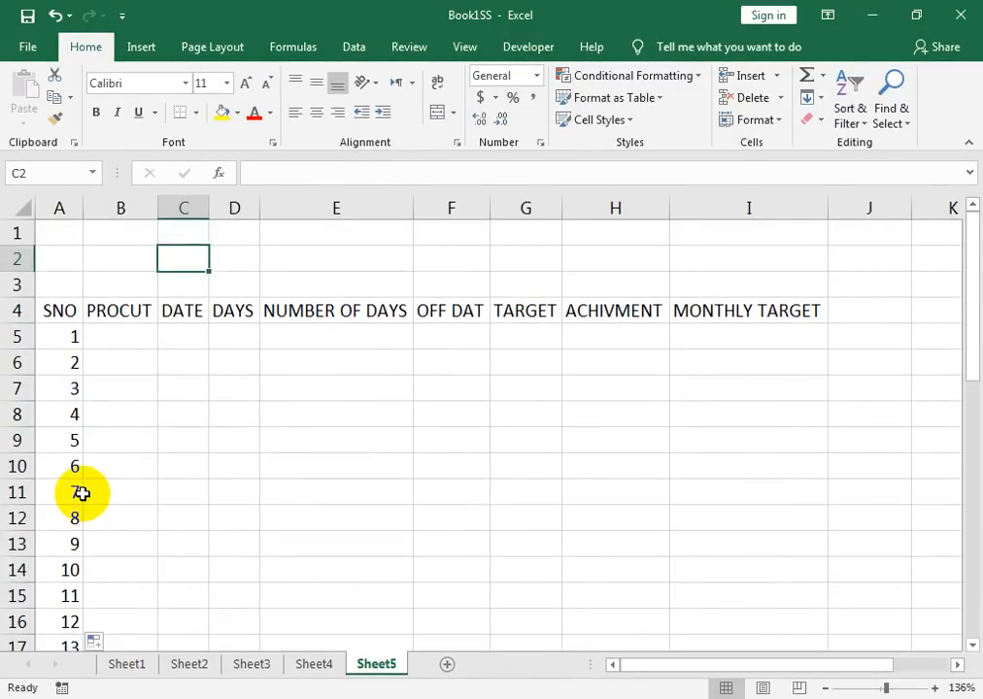
key("Left")
key("Up")
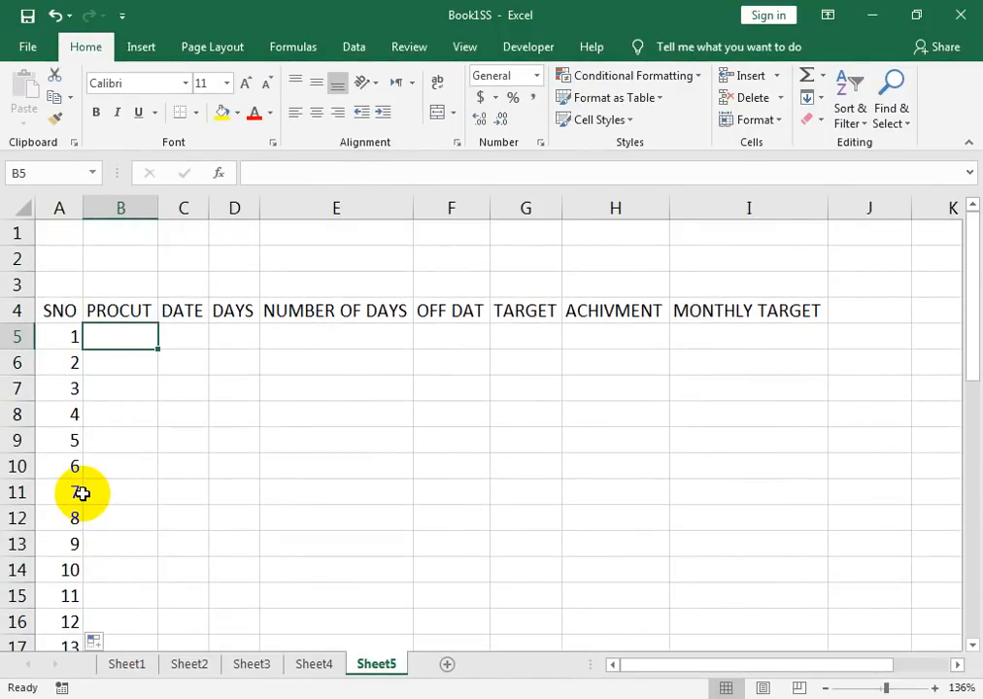
type("PRODUCT1")
key("Return")
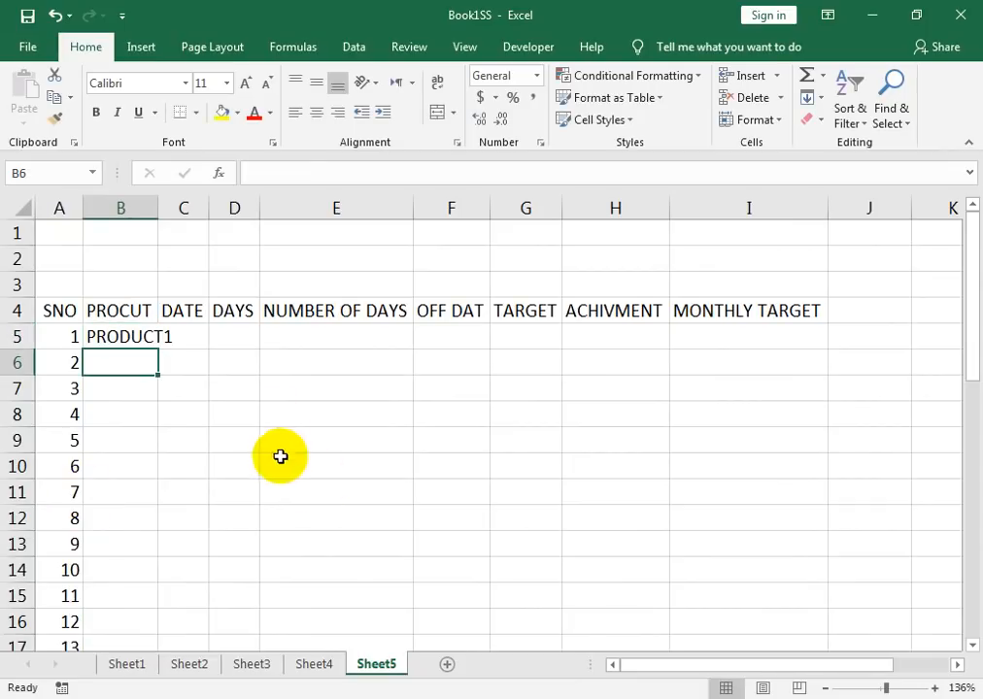
Fill the product names from B5 down alongside all serial numbers and AutoFit column B
left_click(155, 348)
left_click(161, 356)
left_click(156, 342)
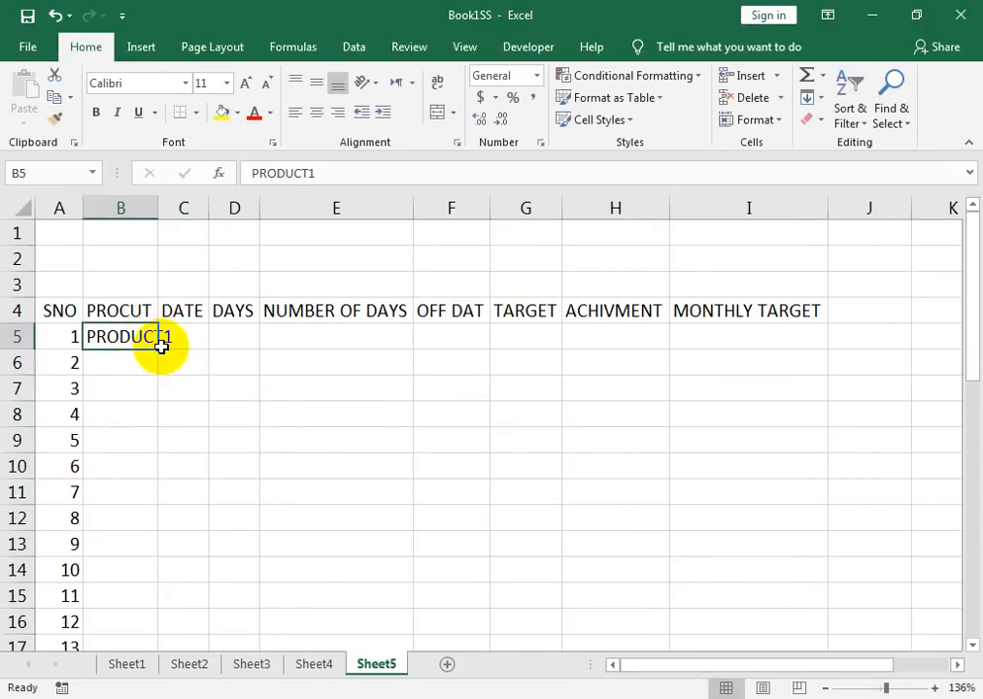
left_click(161, 346)
left_click(150, 340)
double_click(160, 347)
double_click(209, 211)
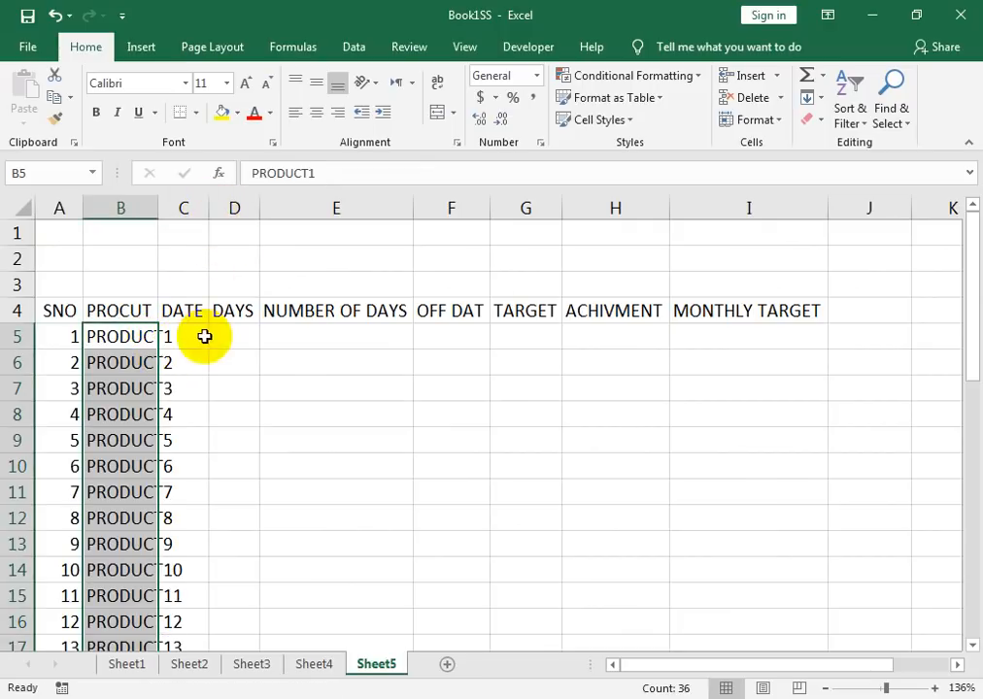
double_click(159, 209)
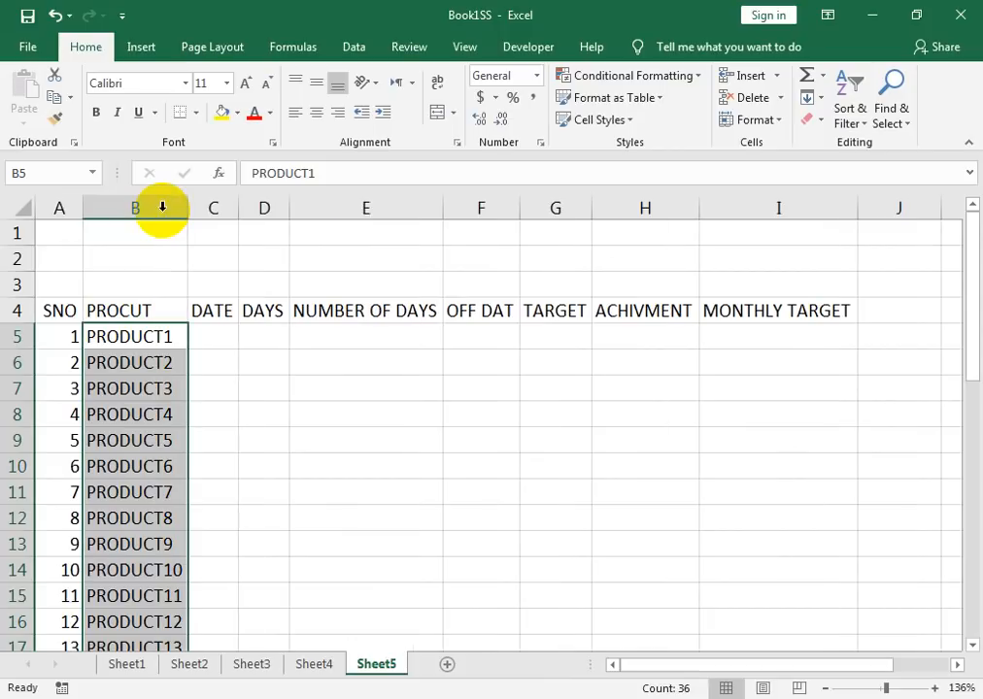
Widen column C, enter 1-JUNE-19 in C5 and fill the dates down alongside all the products
left_click(234, 335)
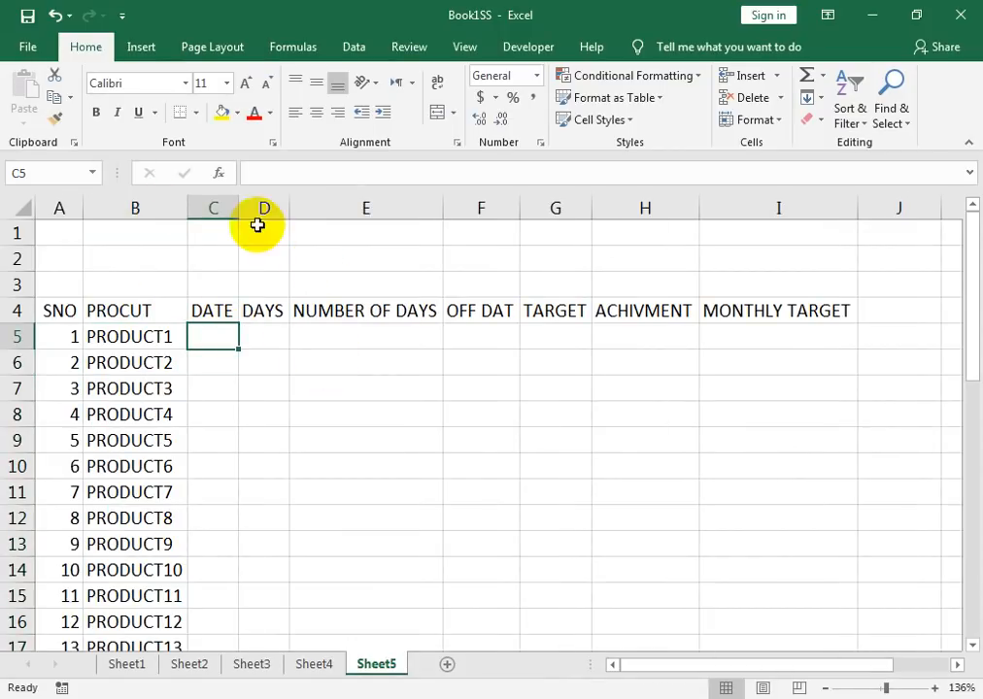
left_click_drag(241, 208, 290, 212)
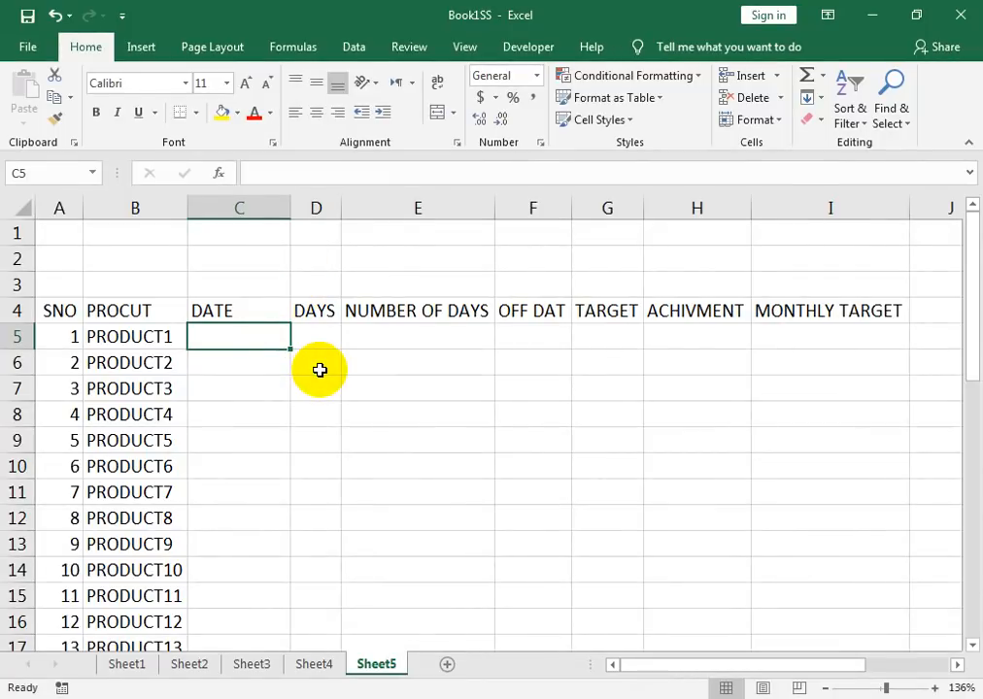
type("1-JA")
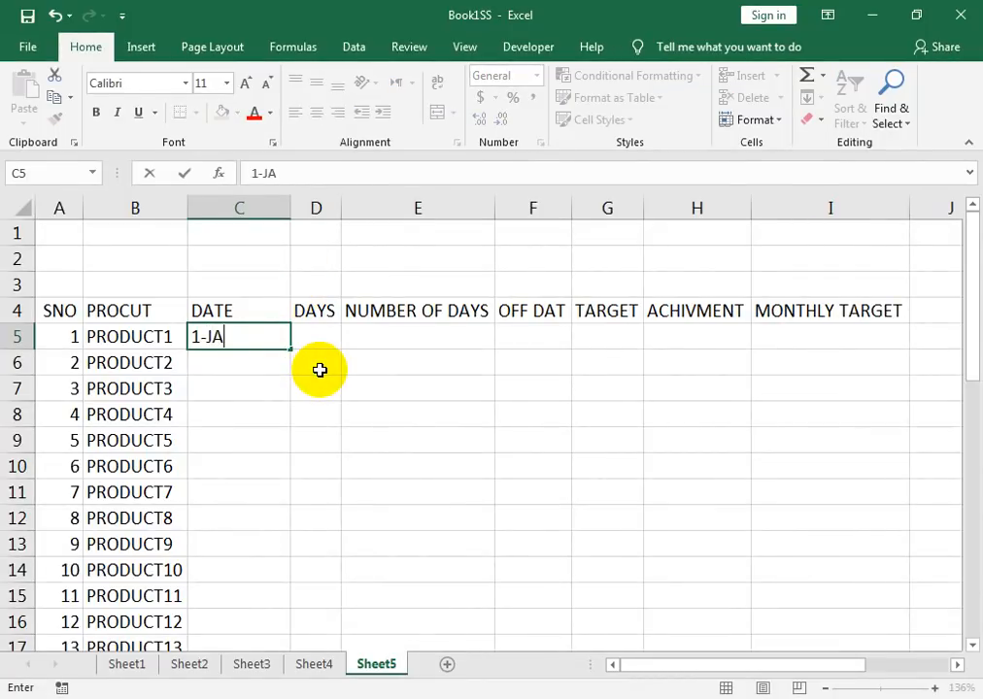
key("BackSpace")
type("UNE")
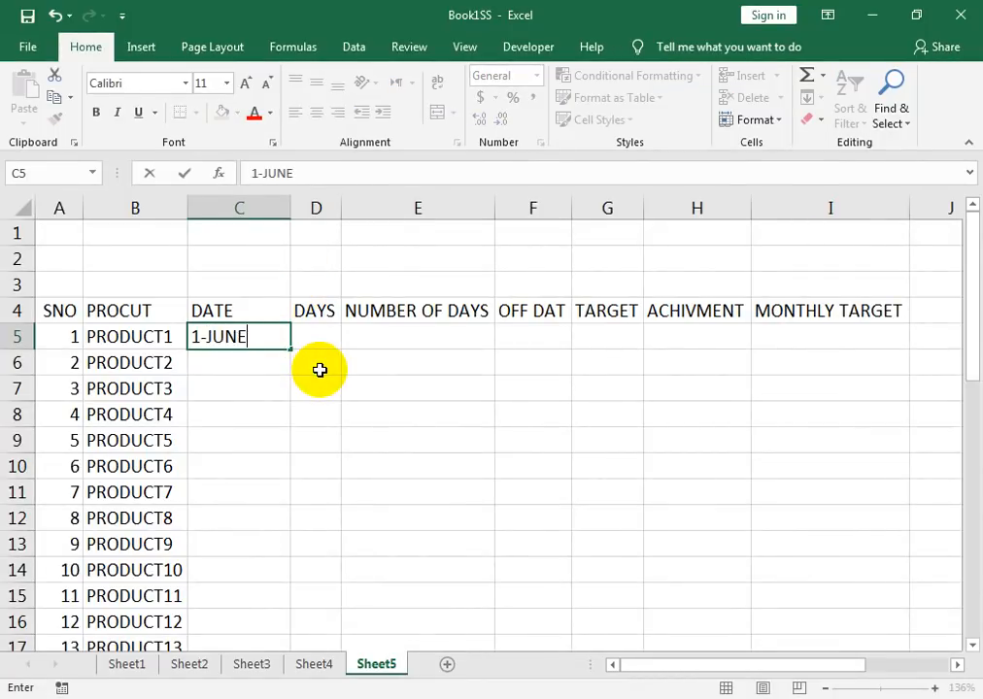
type("-19")
key("Return")
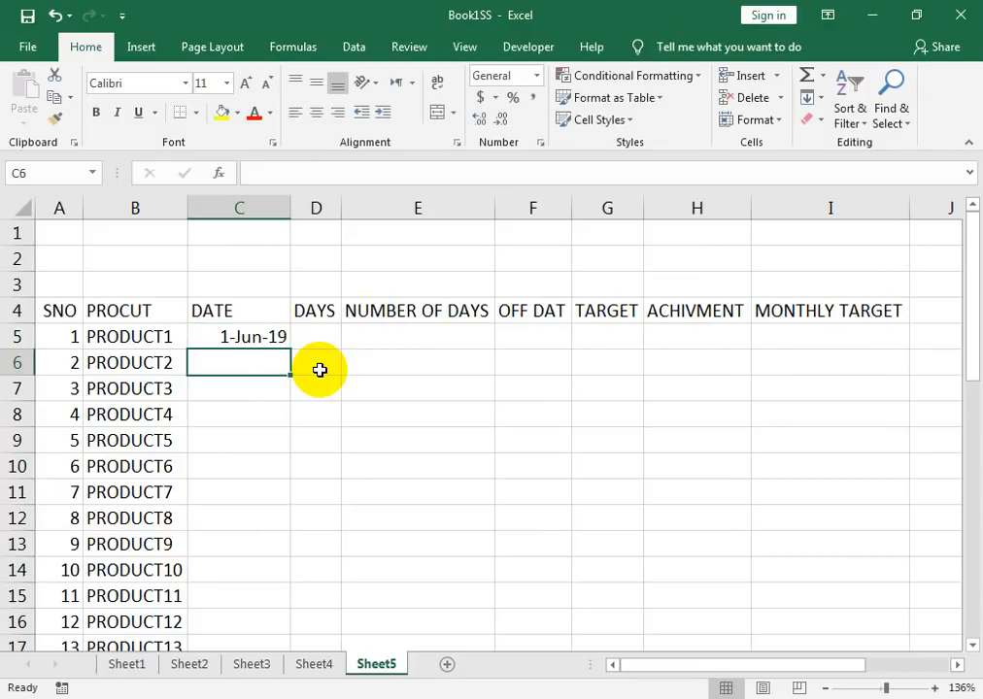
left_click(263, 345)
double_click(287, 347)
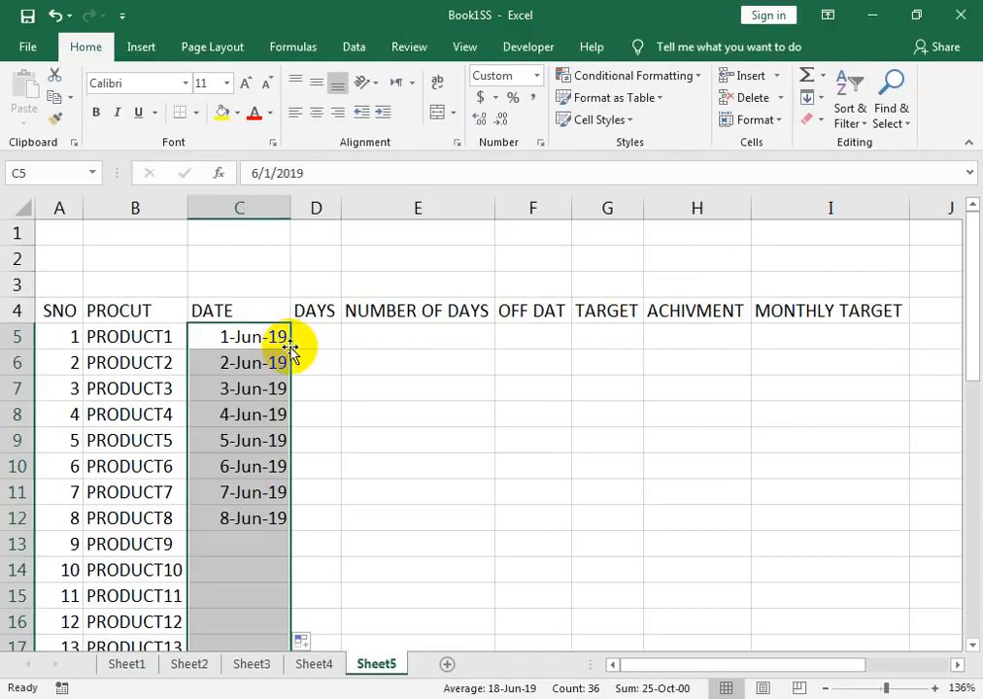
Enter =TEXT(C5,"DDD") in D5, declining Filter Keys, and fill the weekday formula down alongside all the dates
left_click(325, 346)
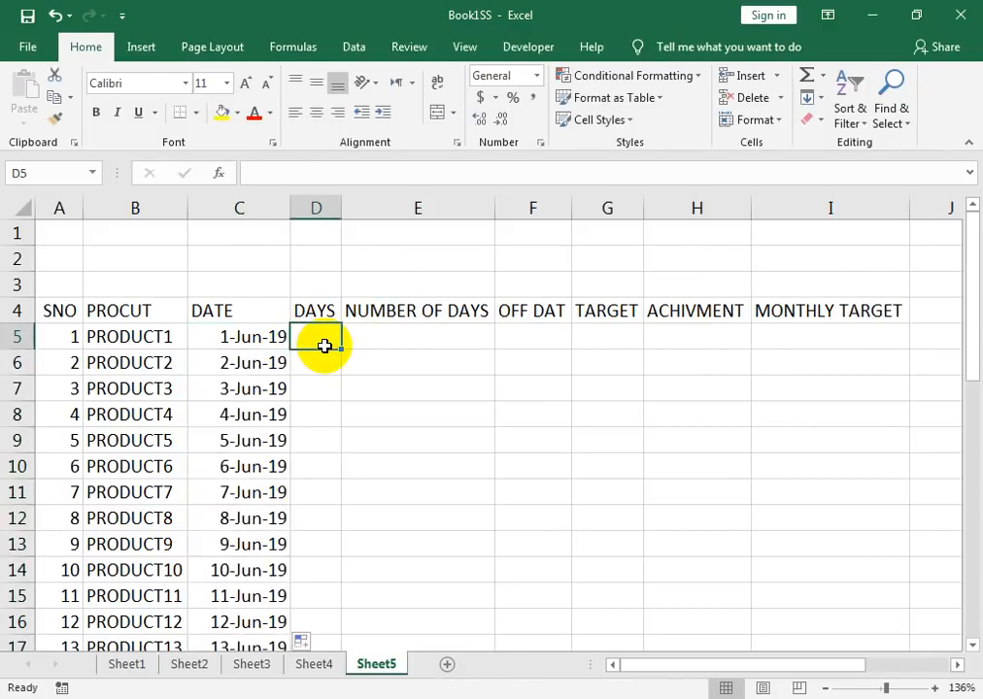
type("=")
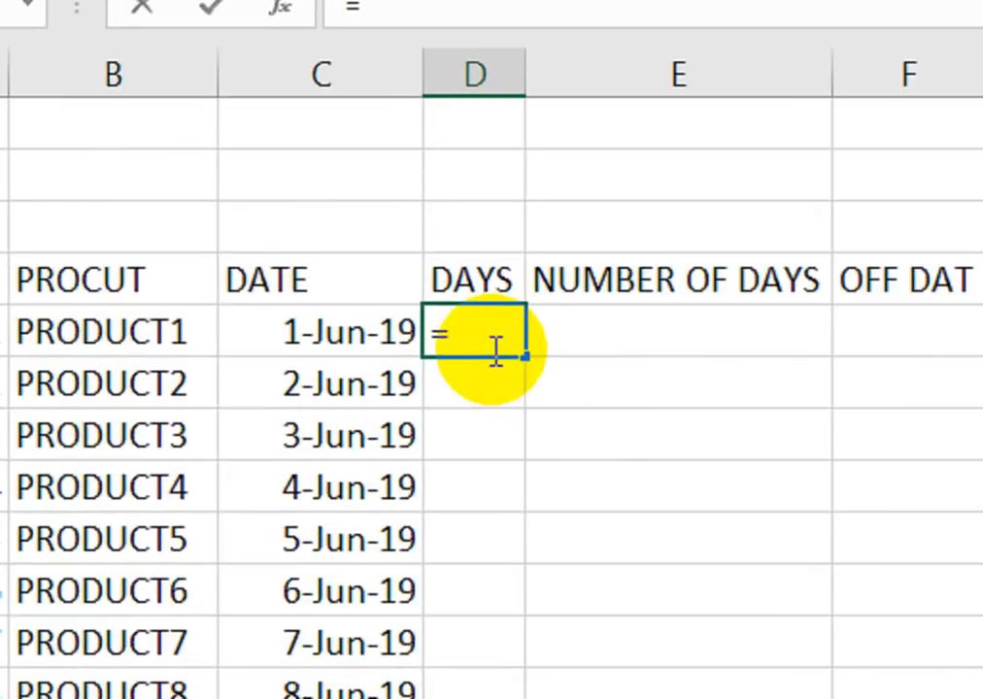
type("TE")
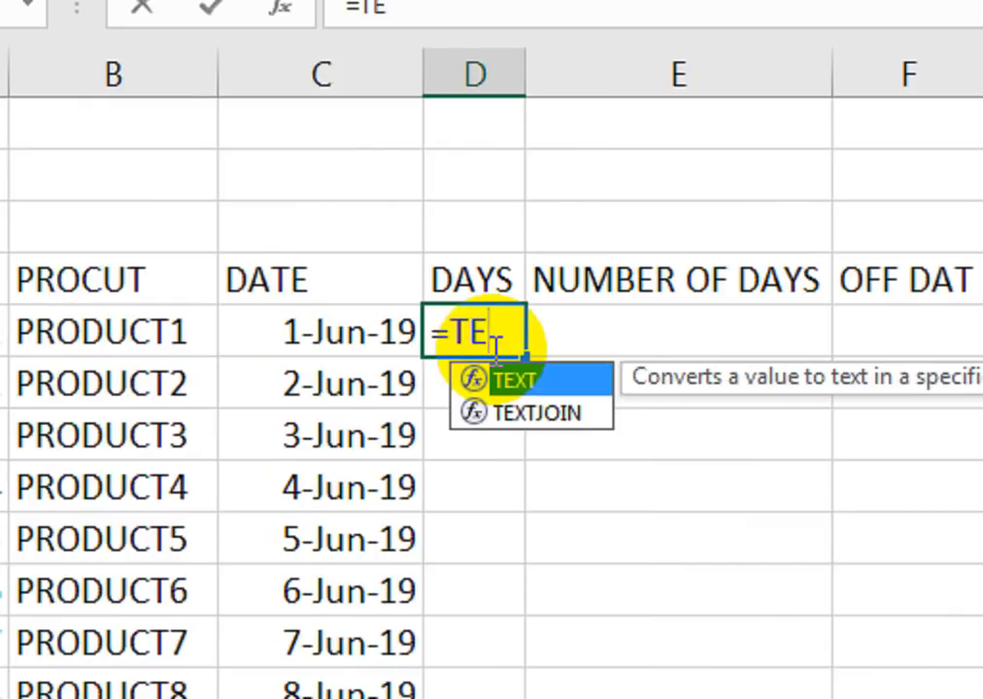
type("XT")
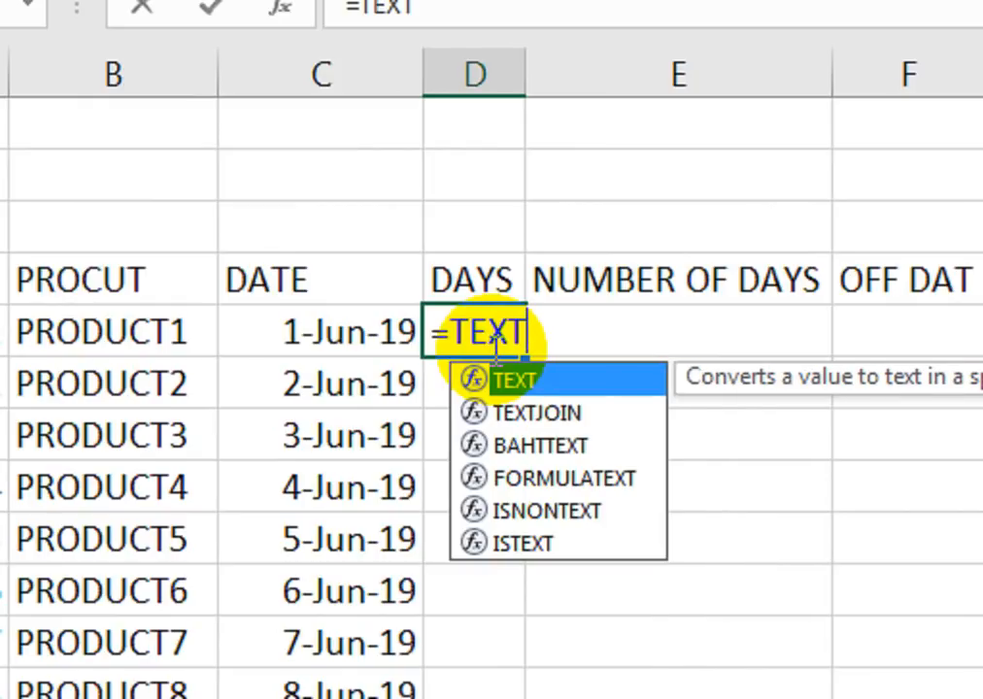
type("(")
key("Left")
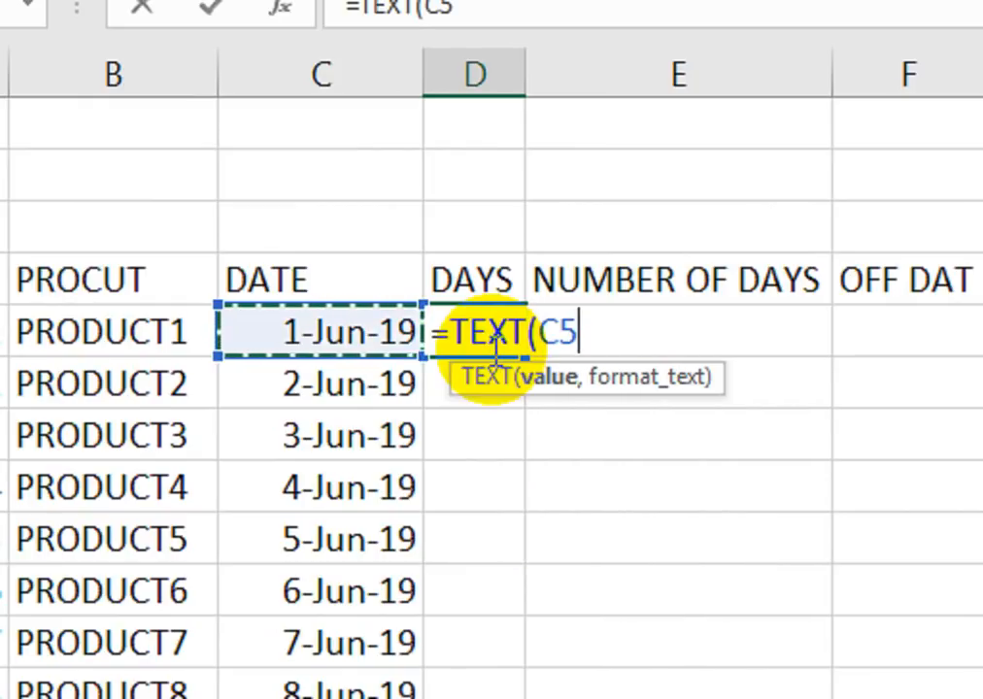
type(",")
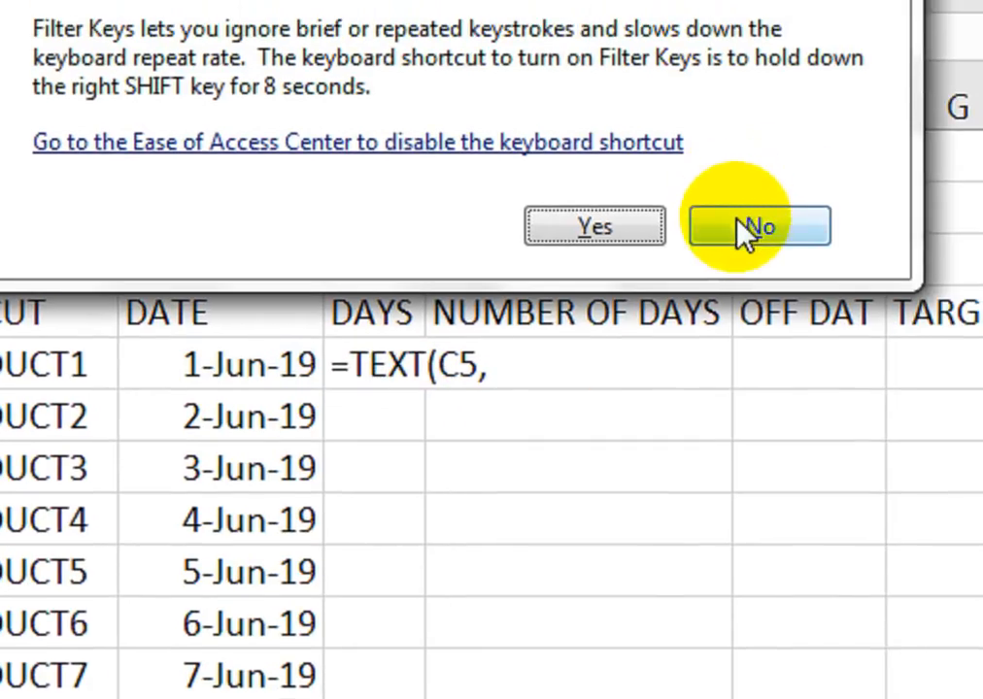
left_click(740, 235)
type("\"DDD")
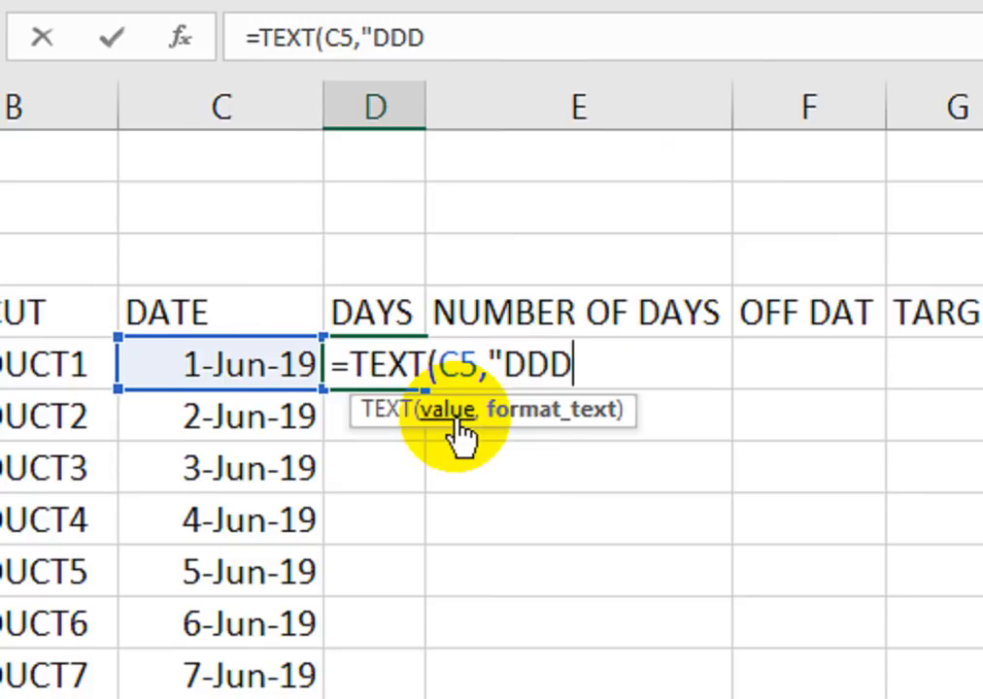
type("\"")
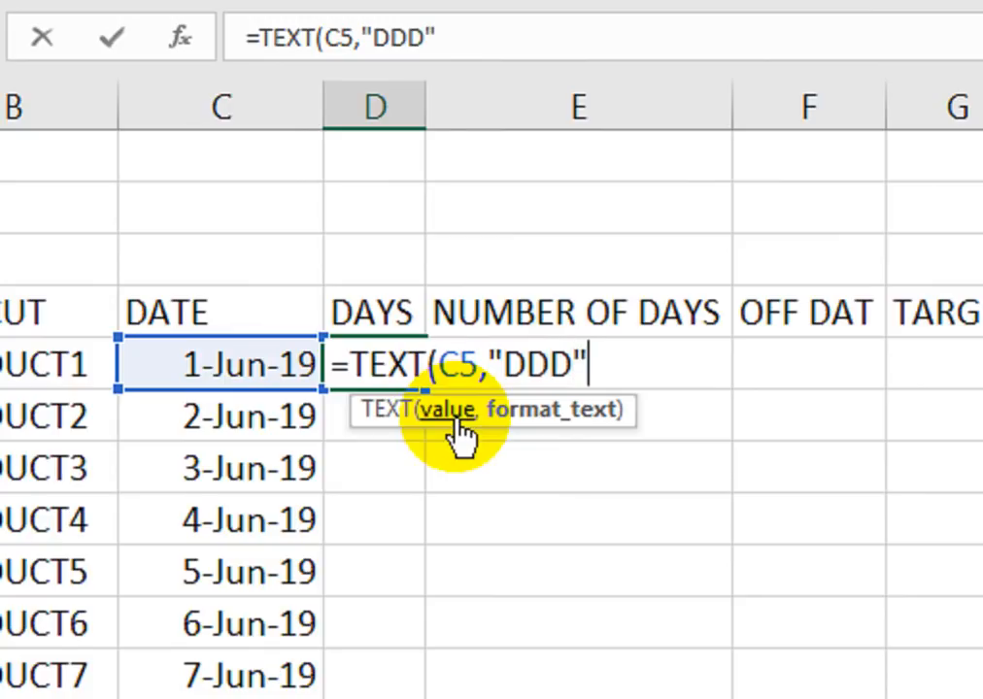
type(")")
key("Return")
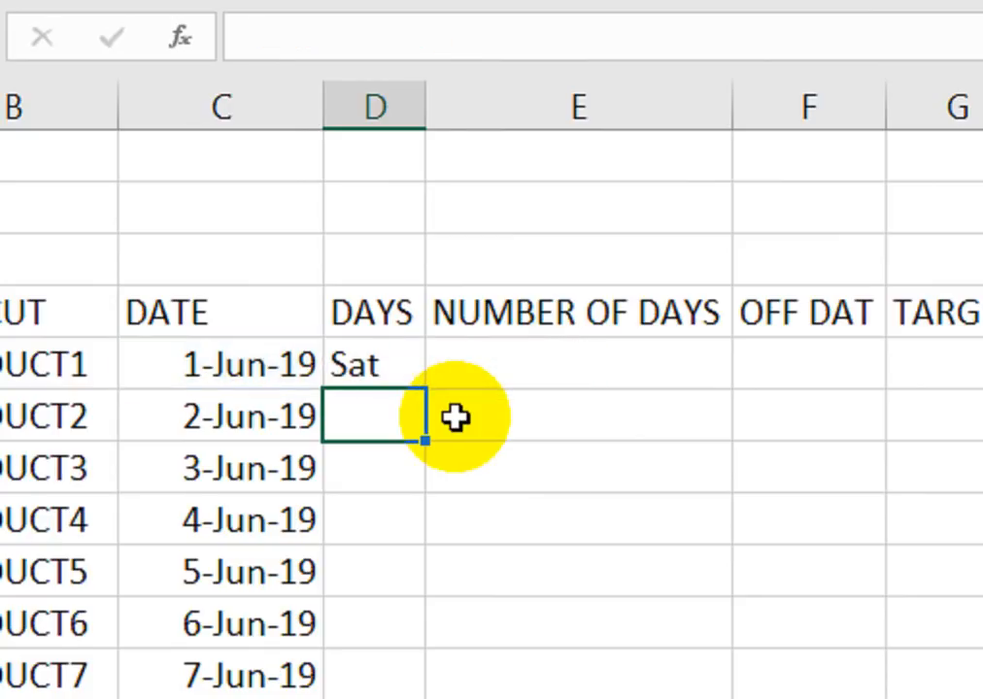
key("Up")
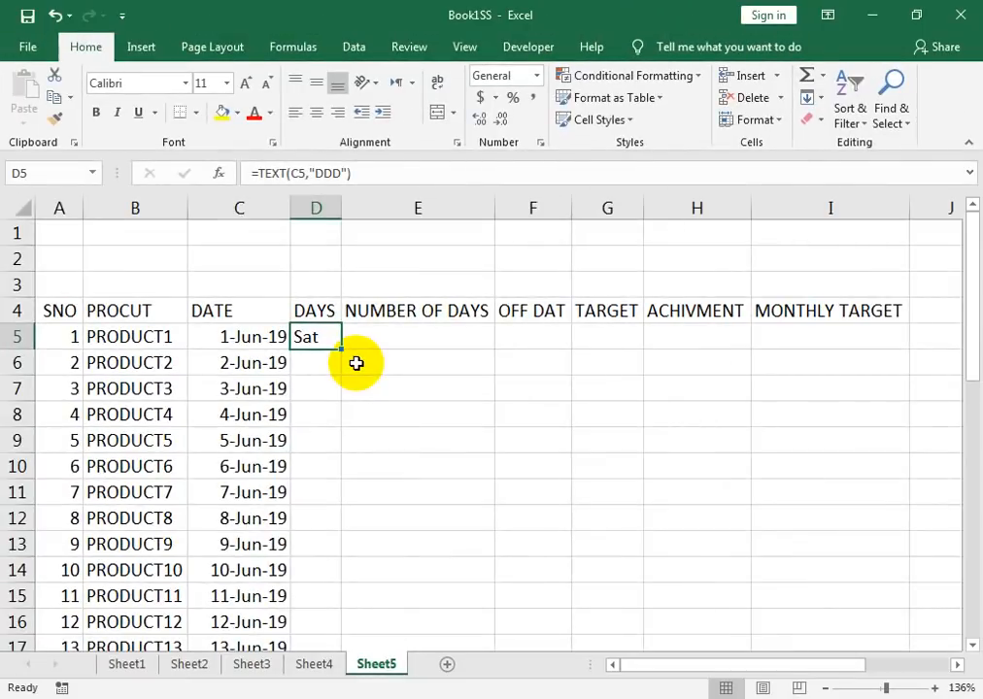
double_click(425, 387)
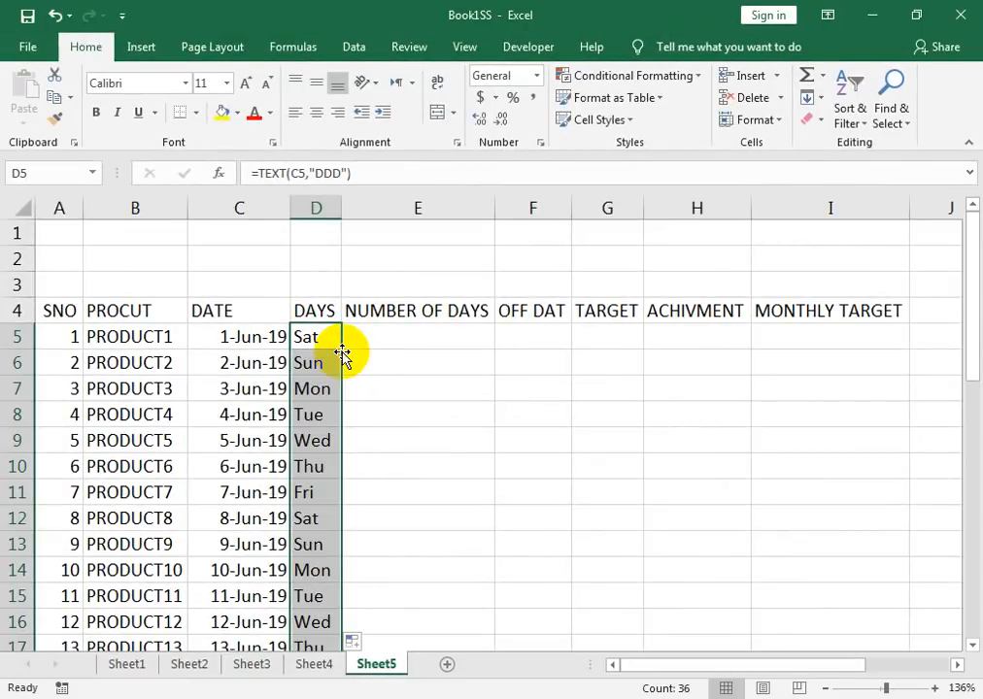
Start a COUNTIFS formula in E5 with the absolute criteria range $D$5:$D$40
left_click(365, 342)
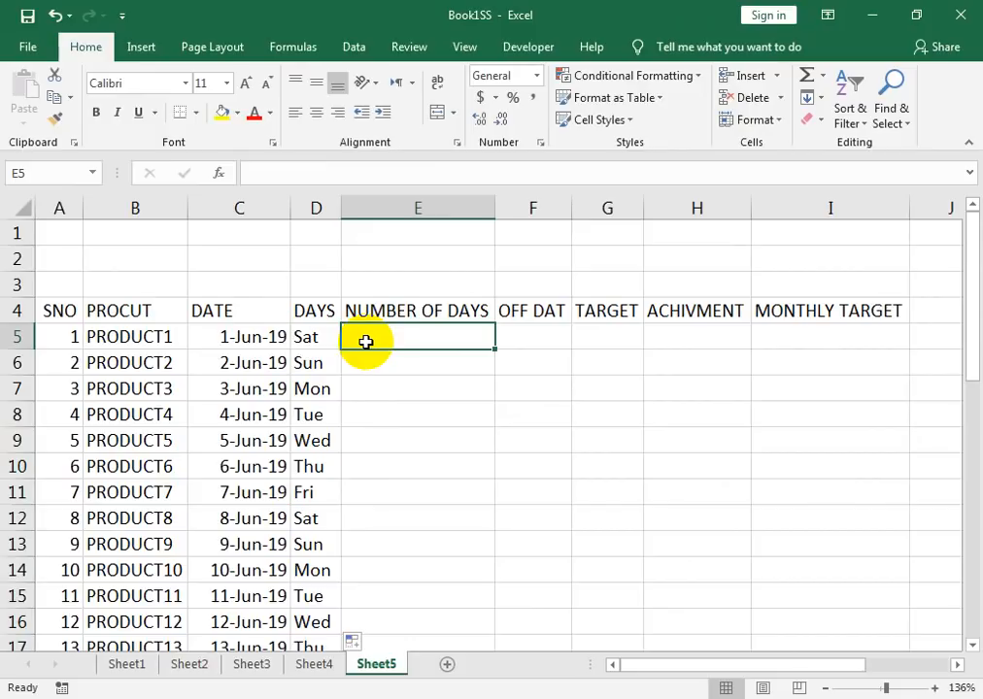
type("=")
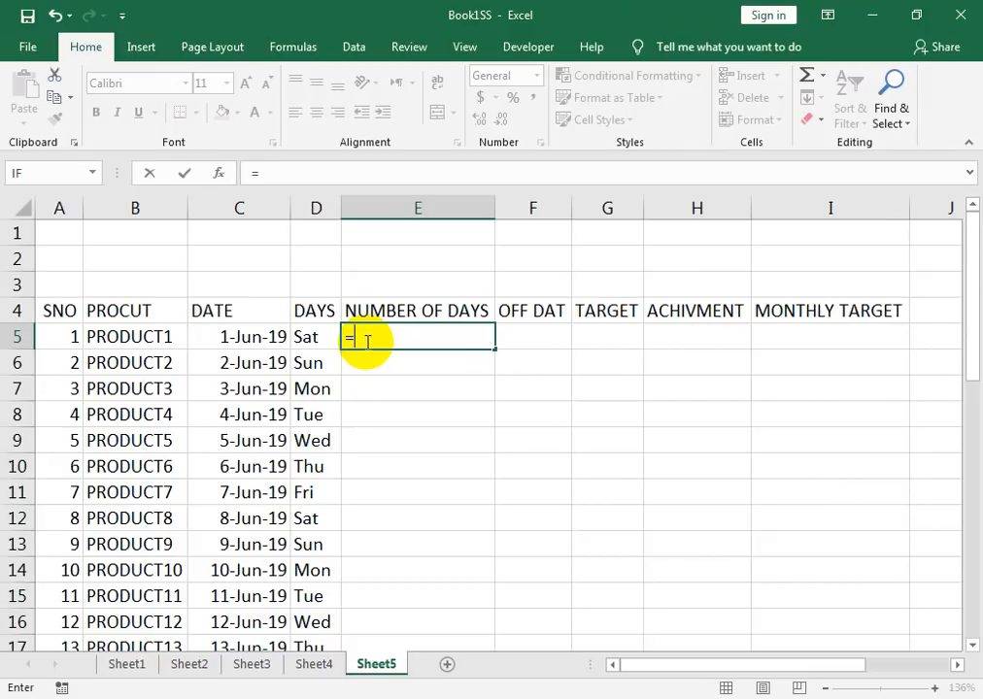
type("COUN")
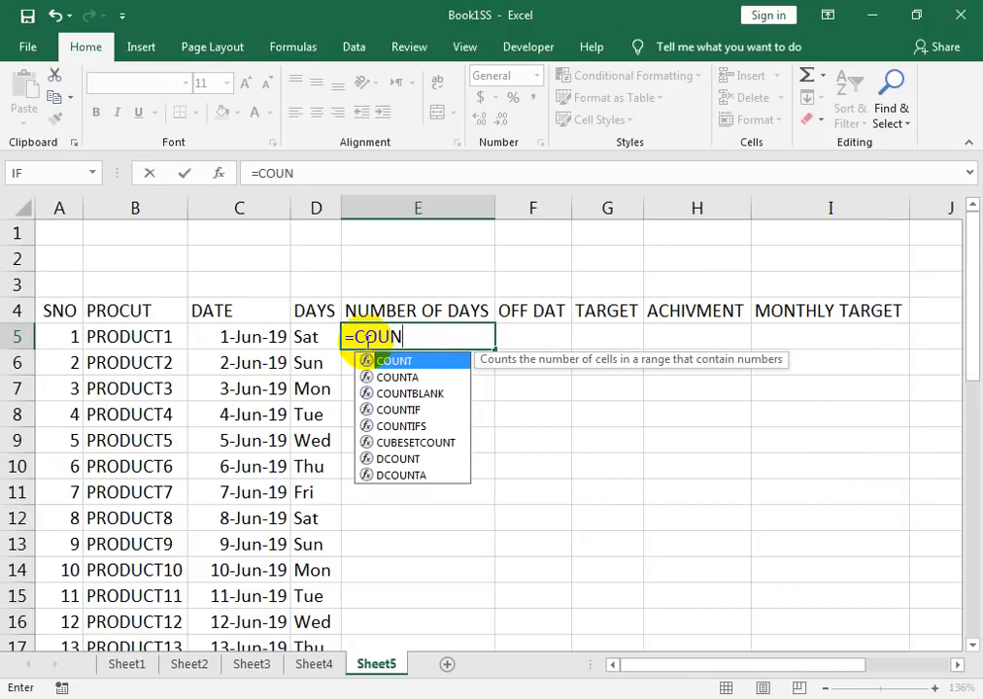
key("Down")
key("Down")
key("Down")
key("Down")
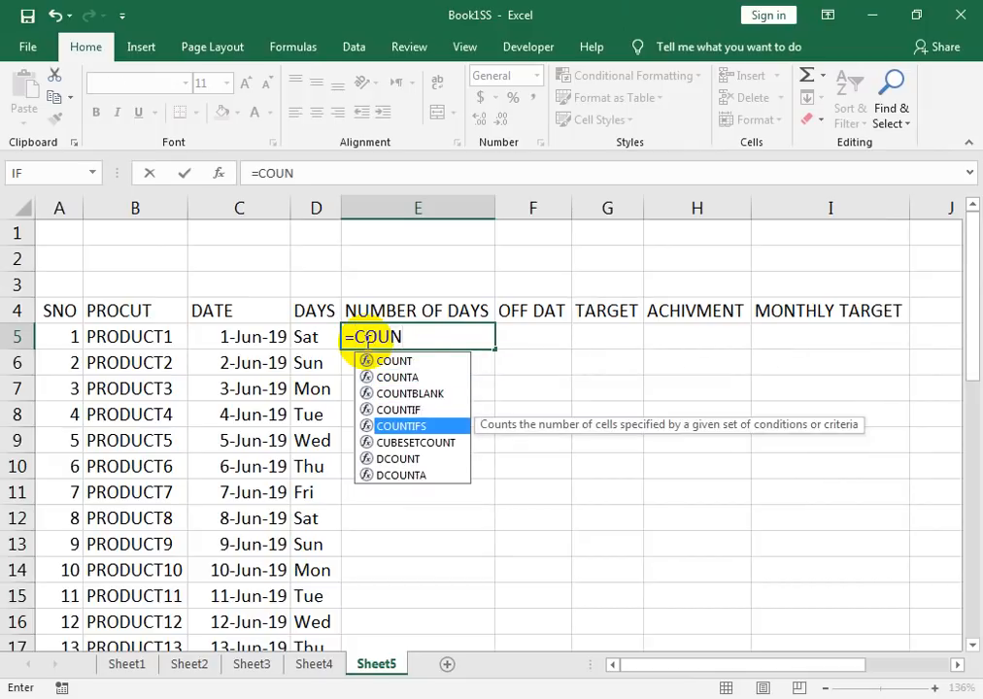
key("Tab")
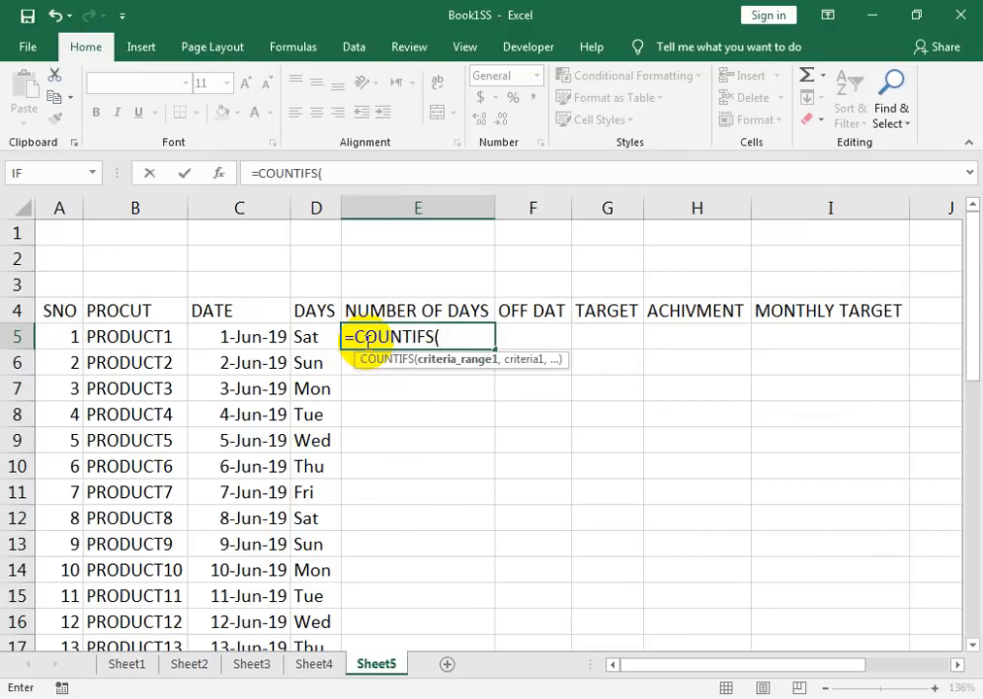
key("Left")
key("ctrl+shift+Down")
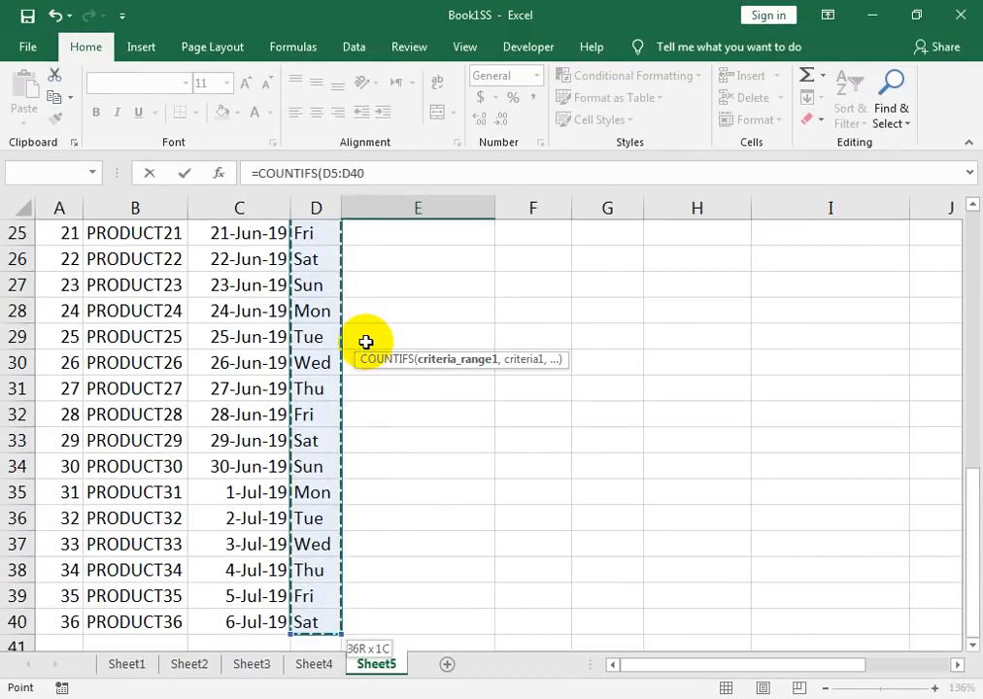
key("F4")
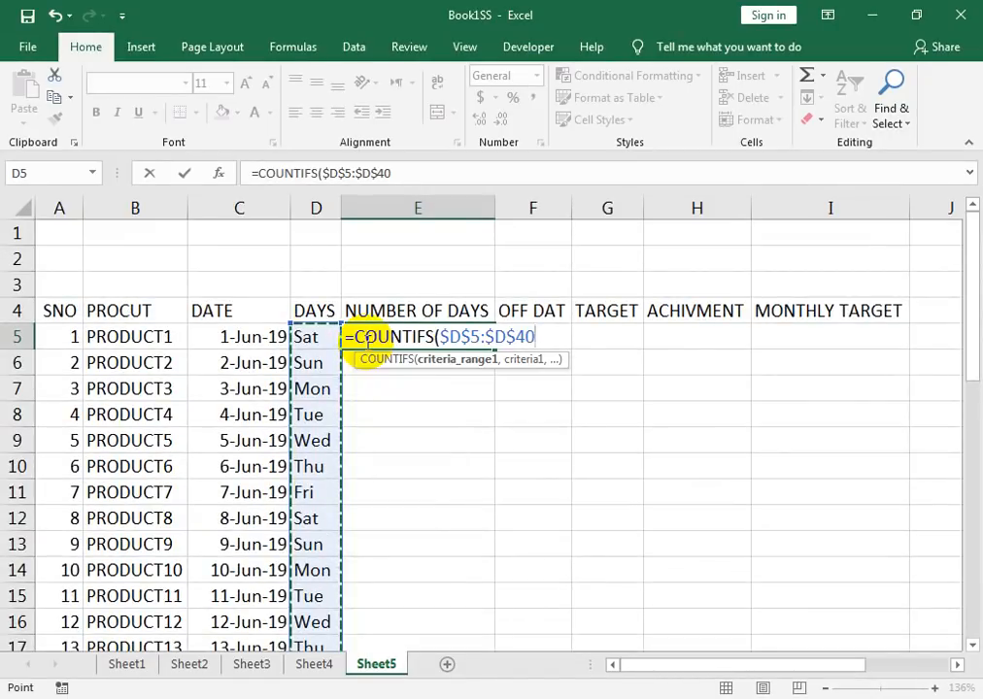
Complete the COUNTIFS formula in E5 with D5 as the criterion and fill it down the column
type(",")
key("Left")
type(")")
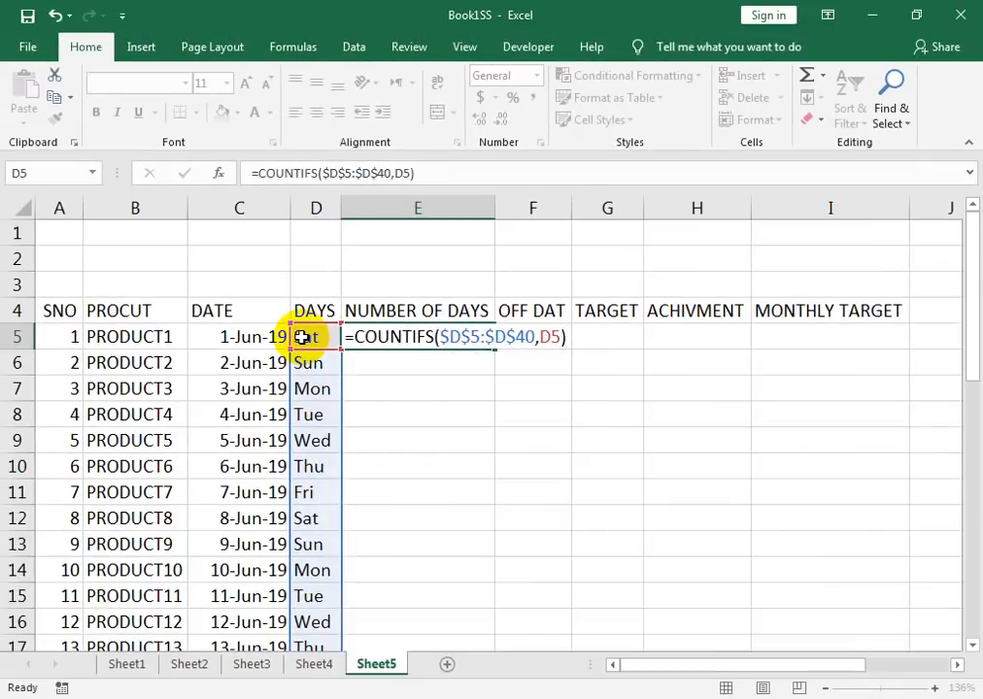
key("Return")
left_click(652, 355)
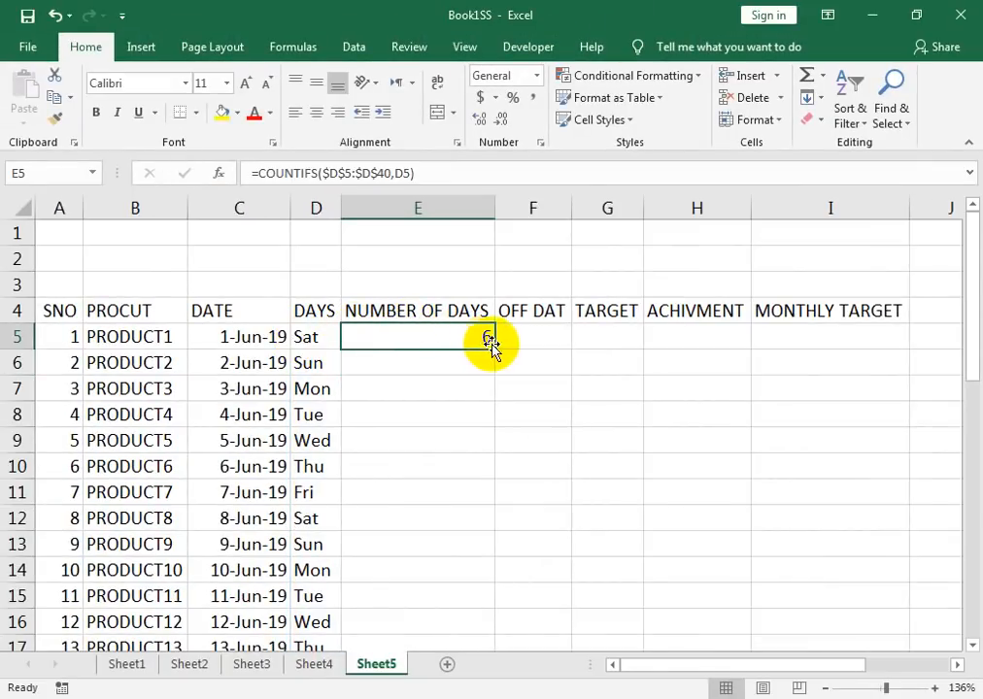
double_click(493, 347)
Shorten the heading in E4 to N.O.D and AutoFit the width of column E
left_click(432, 307)
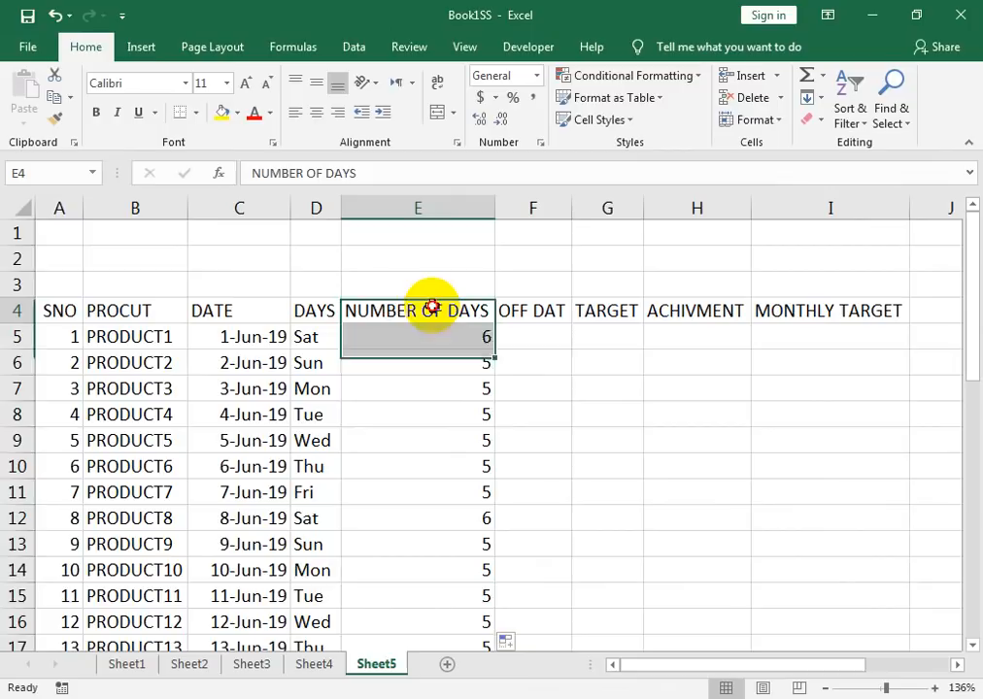
double_click(434, 309)
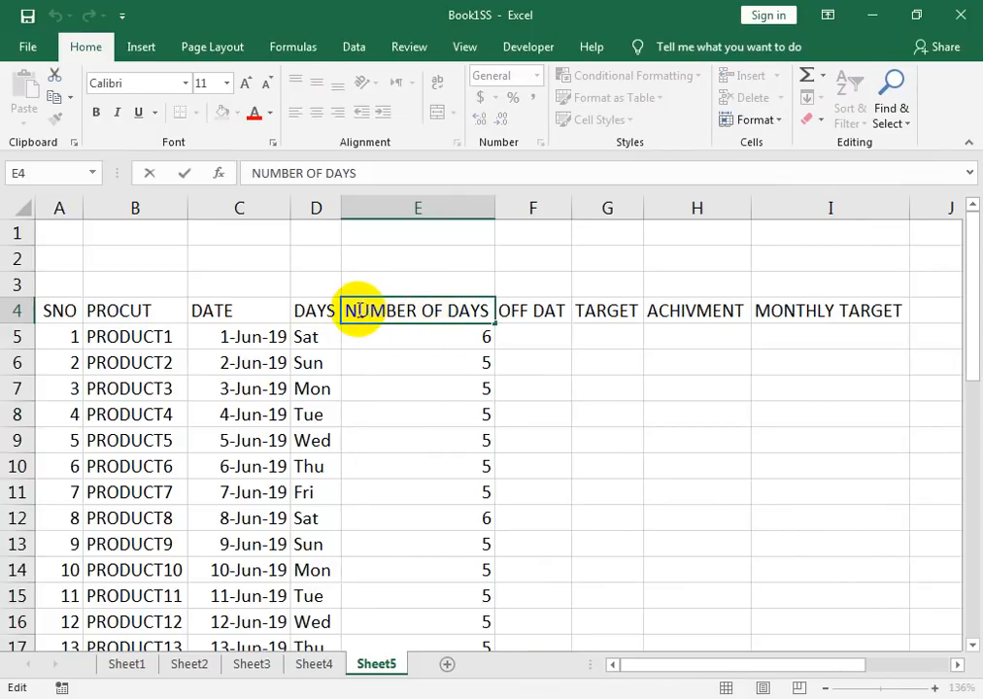
left_click_drag(358, 310, 553, 324)
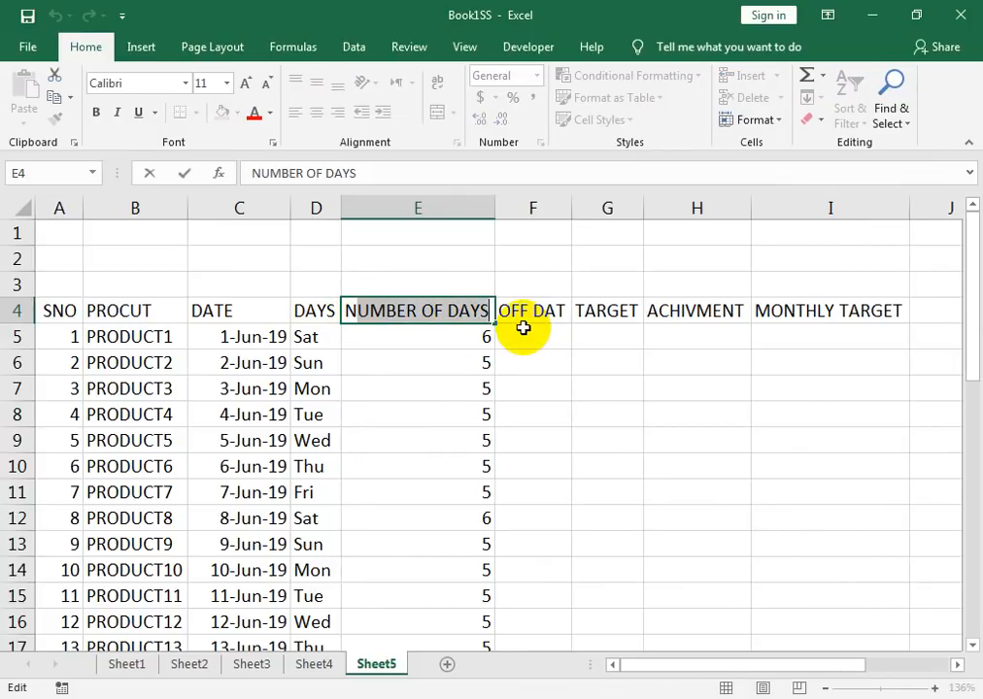
key("BackSpace")
type("O")
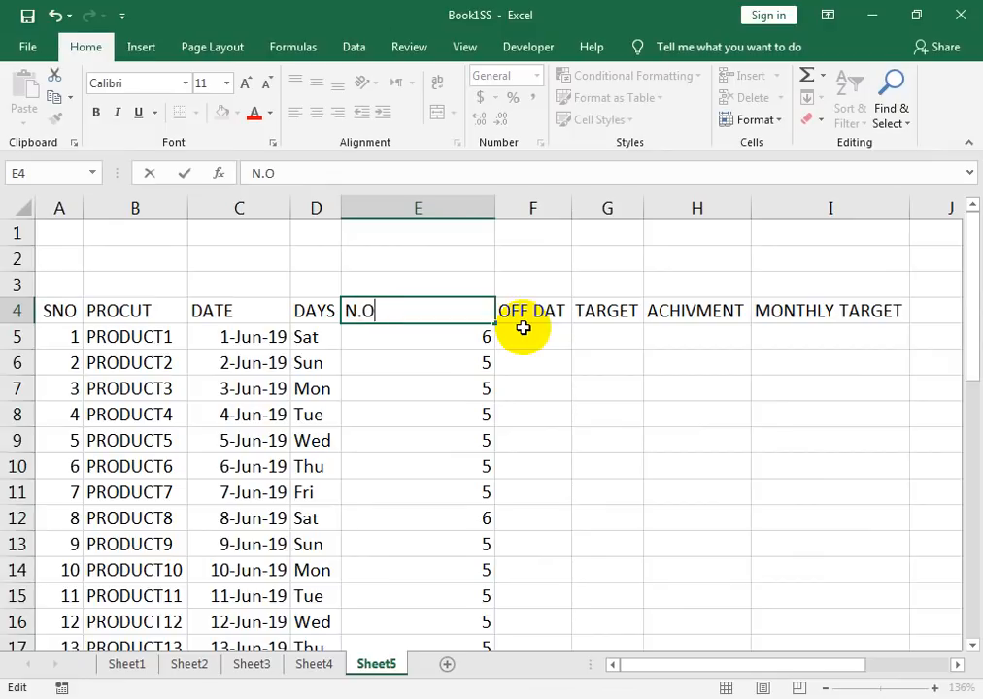
type(".D")
key("Tab")
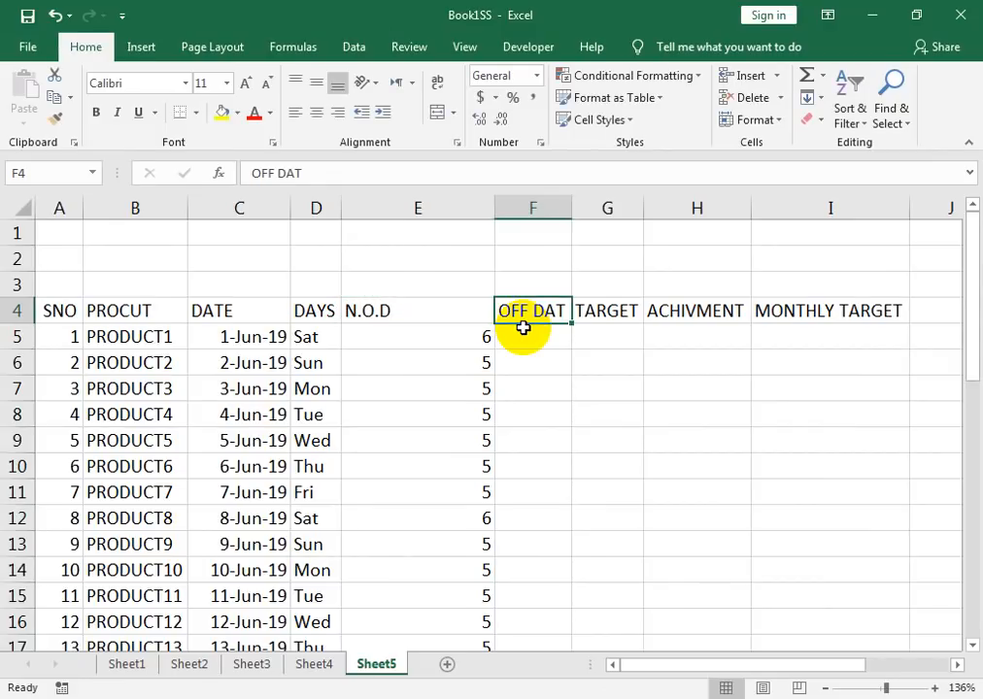
double_click(493, 208)
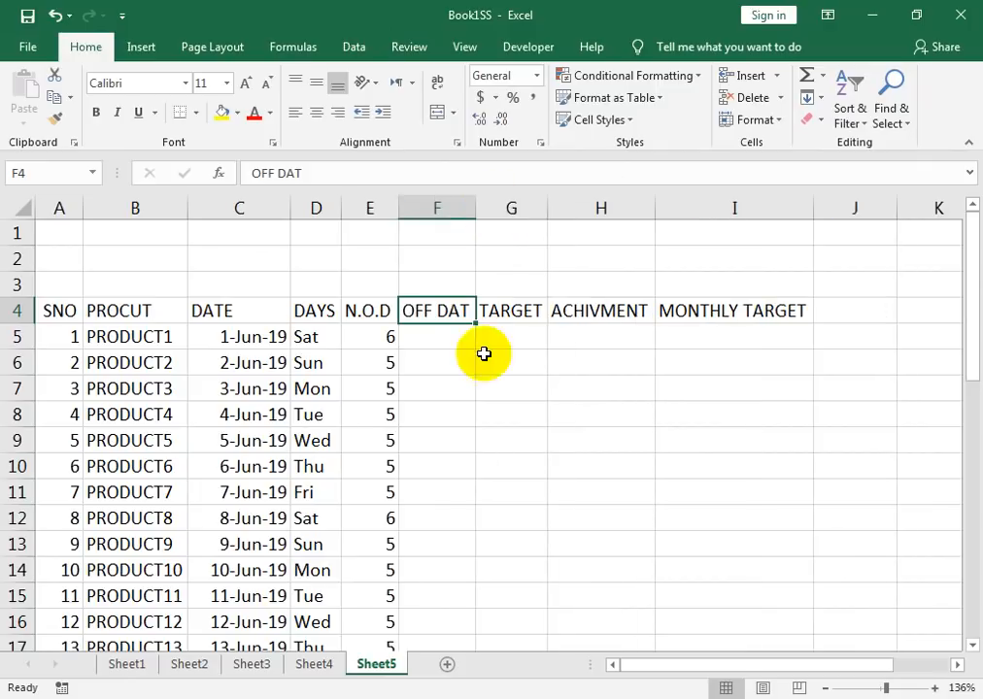
Correct the heading in F4 to OFF DAY
left_click(428, 335)
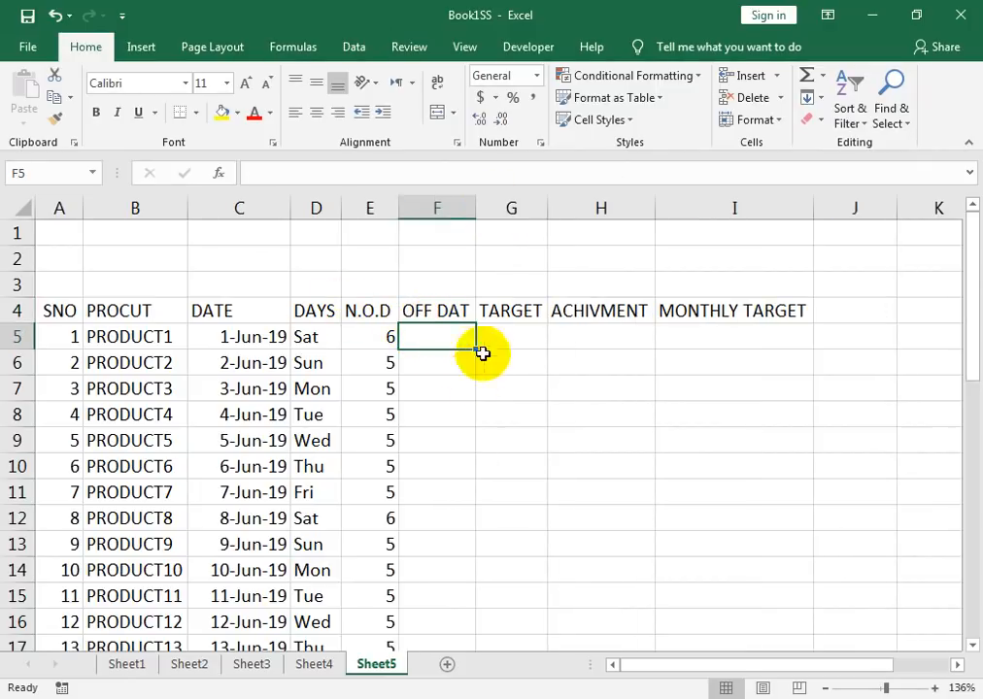
left_click(481, 209)
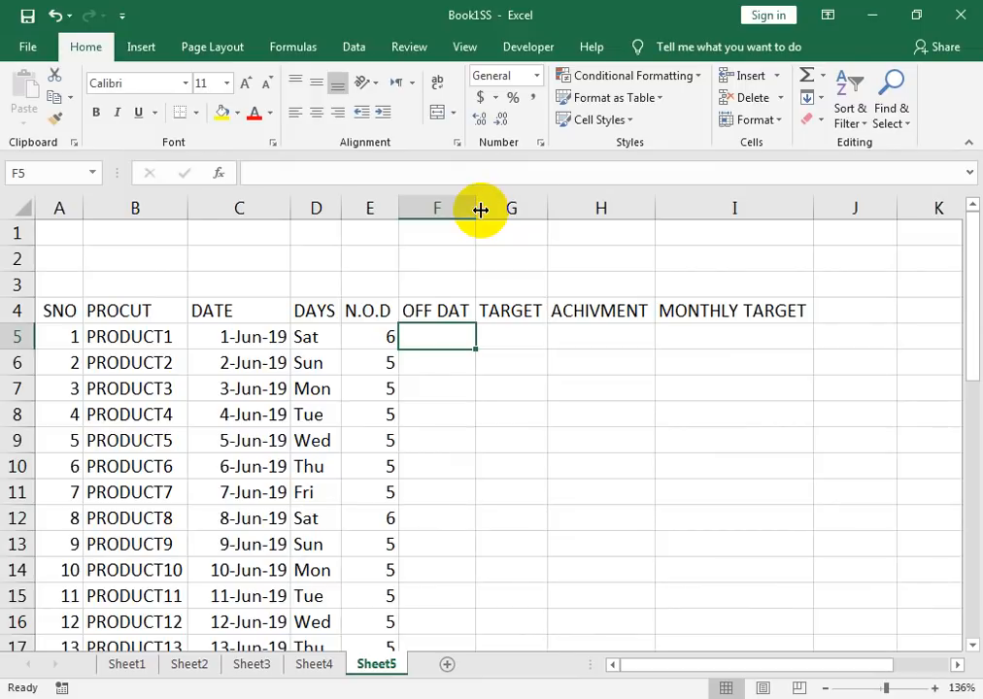
left_click(446, 314)
double_click(464, 311)
key("BackSpace")
type("Y")
key("Return")
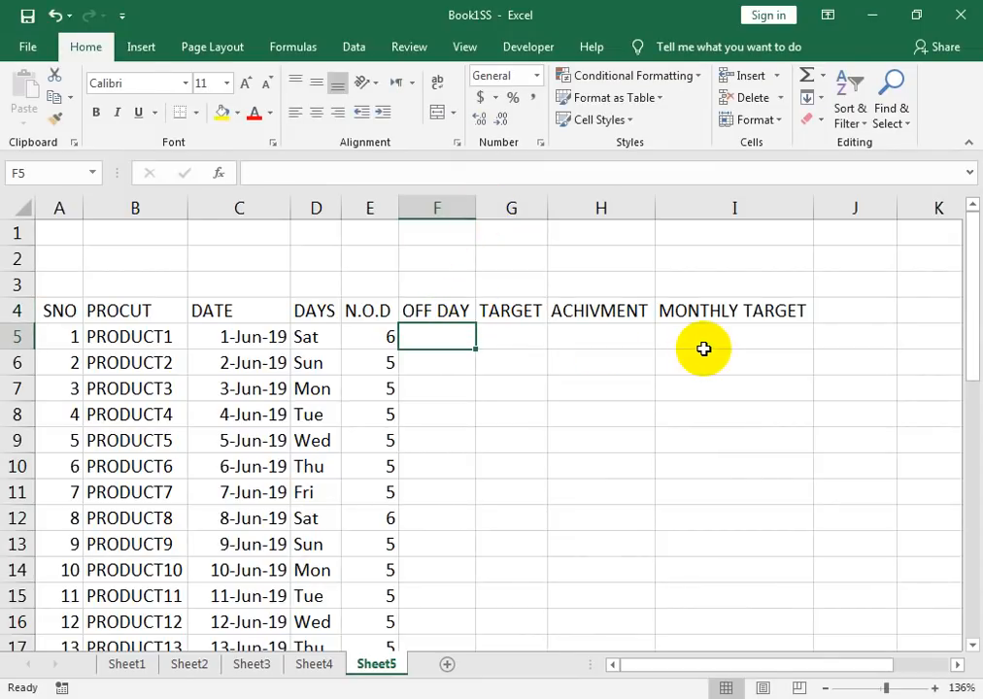
Start an IF formula in F5 whose OR test checks whether D5 equals "SAT" or "SUN"
key("Left")
key("Left")
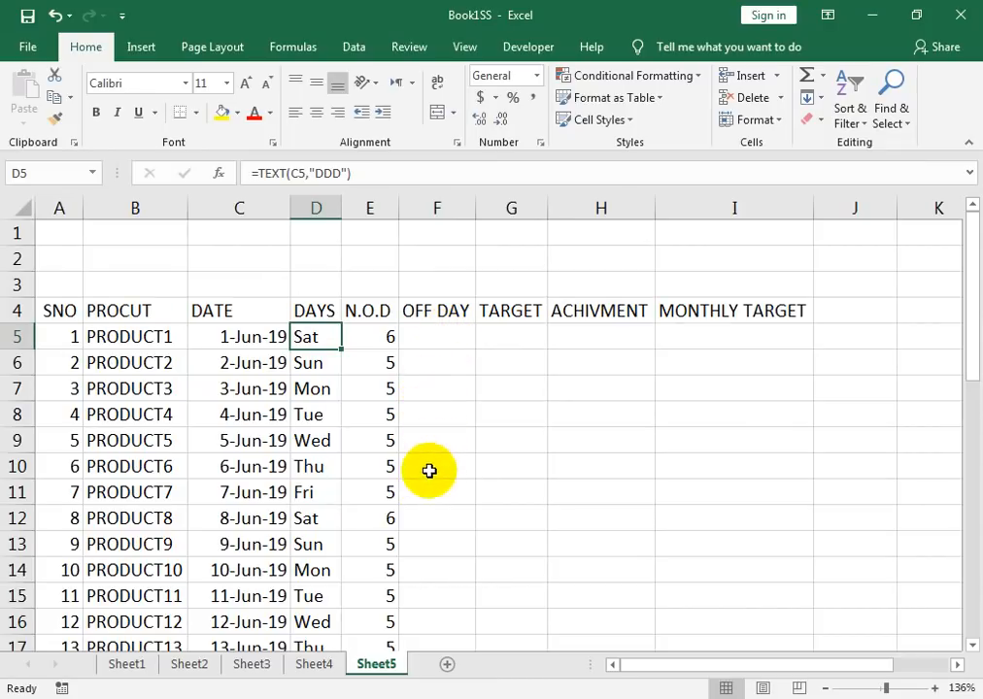
left_click(447, 335)
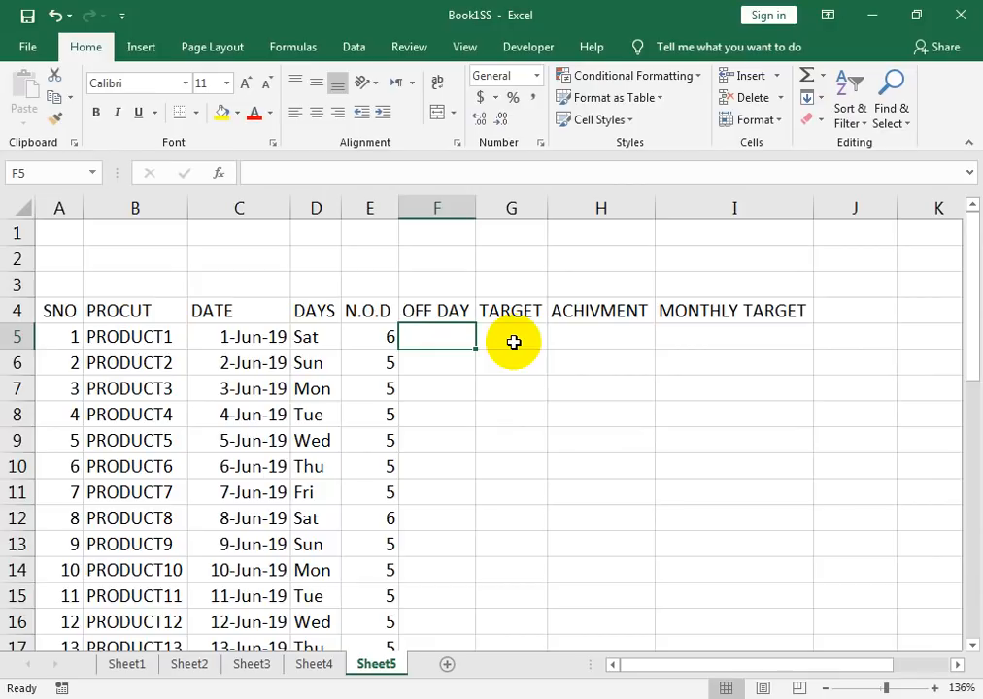
type("=IF")
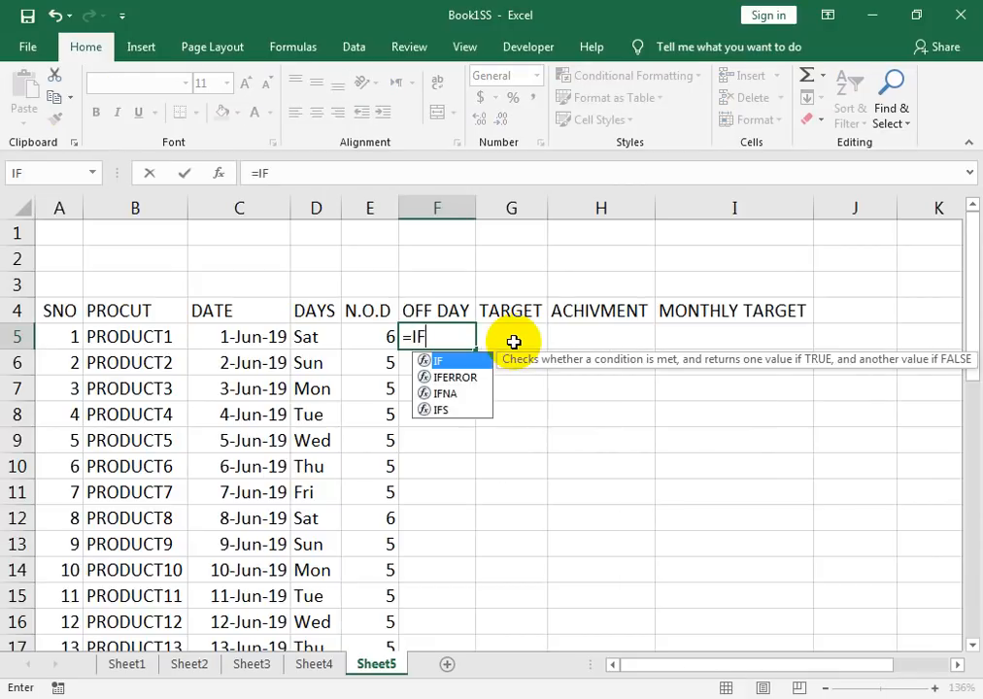
type("(OR(")
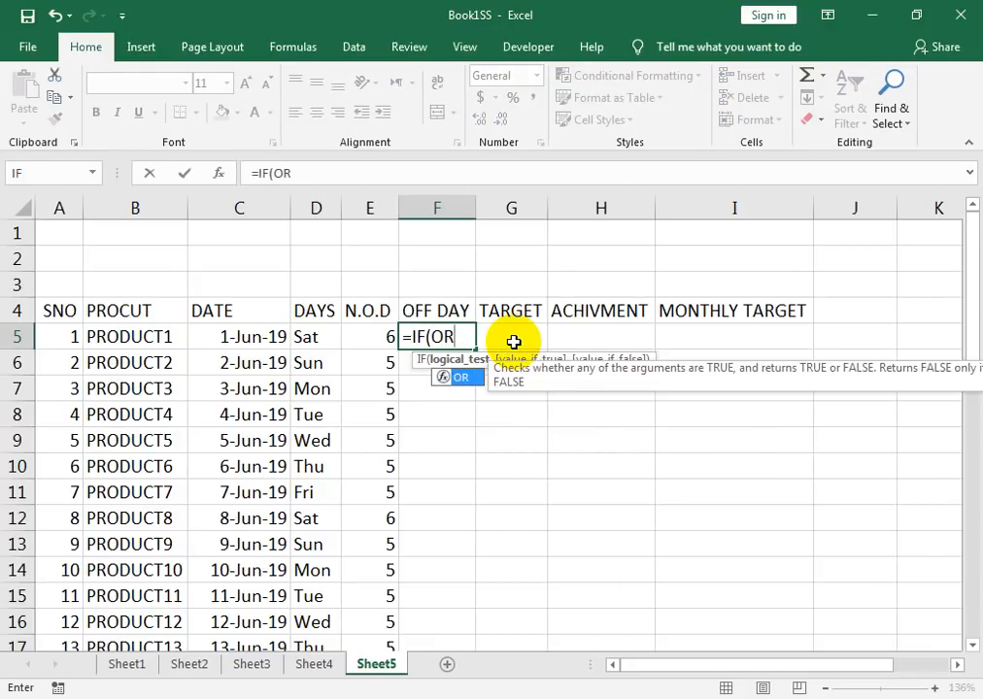
key("Left")
key("Left")
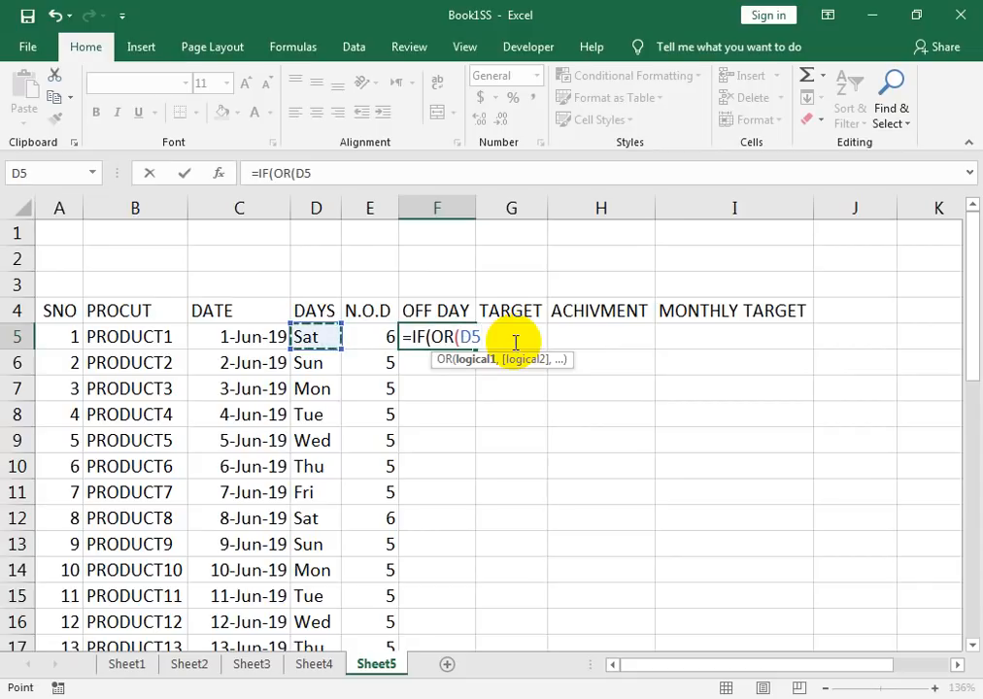
type("=\"SAT\",")
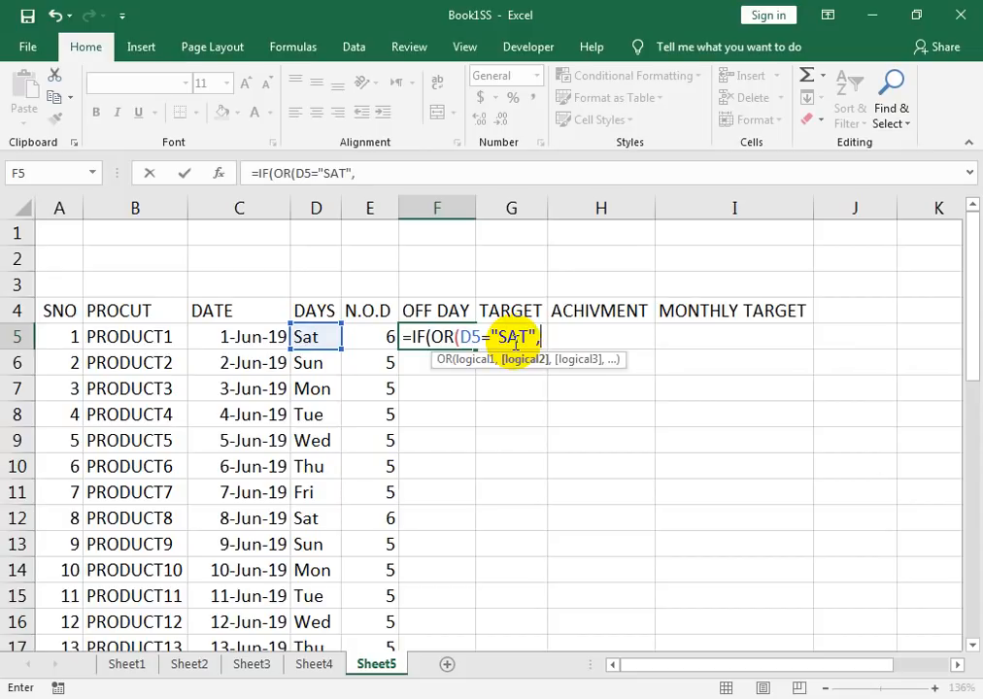
key("Left")
key("Left")
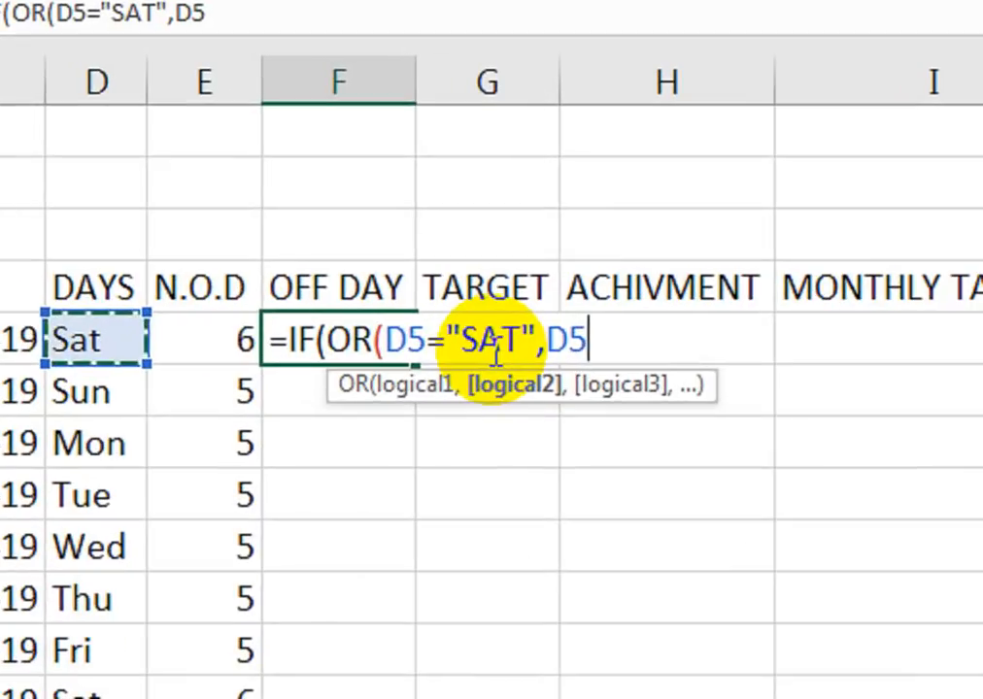
type("=\"SUN\"")
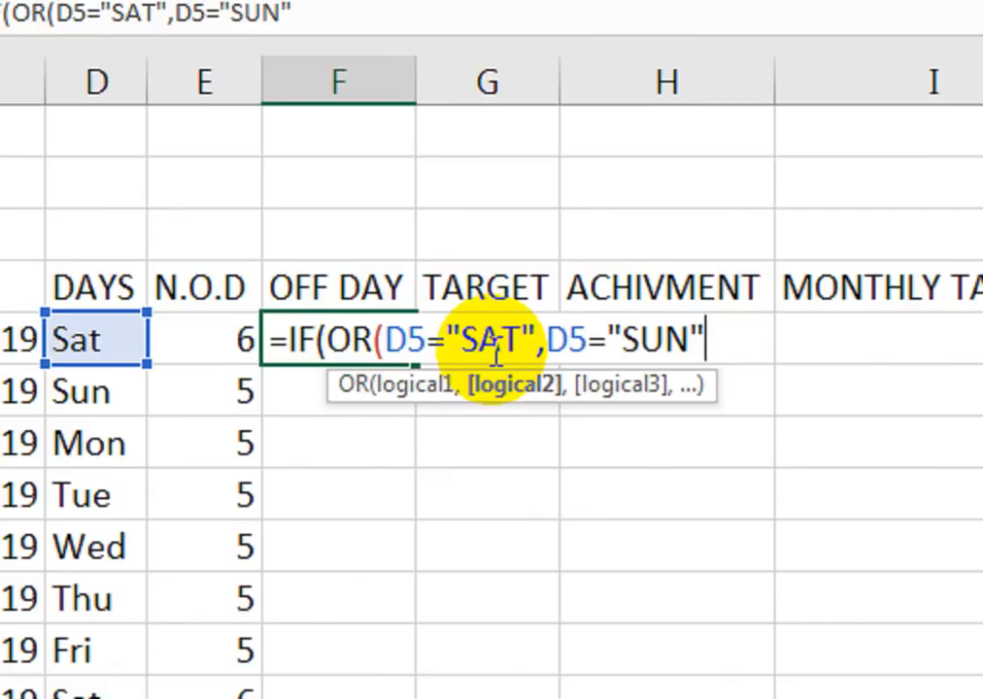
type(")")
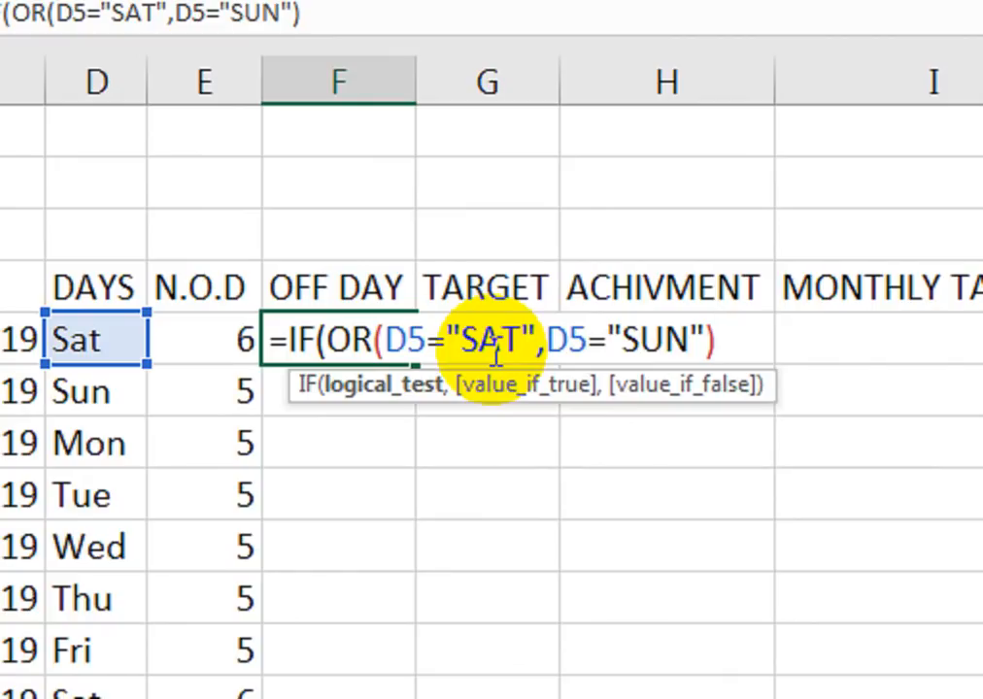
type(",")
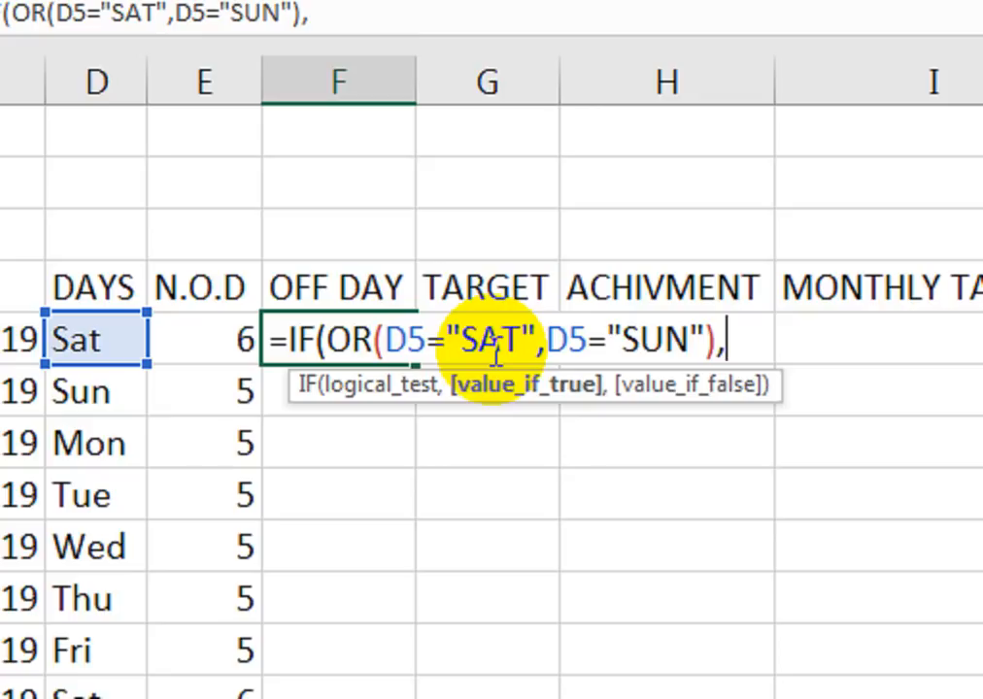
Complete the IF formula in F5 to return "W/O" if true or D5 if false, and fill it down the column
type("W")
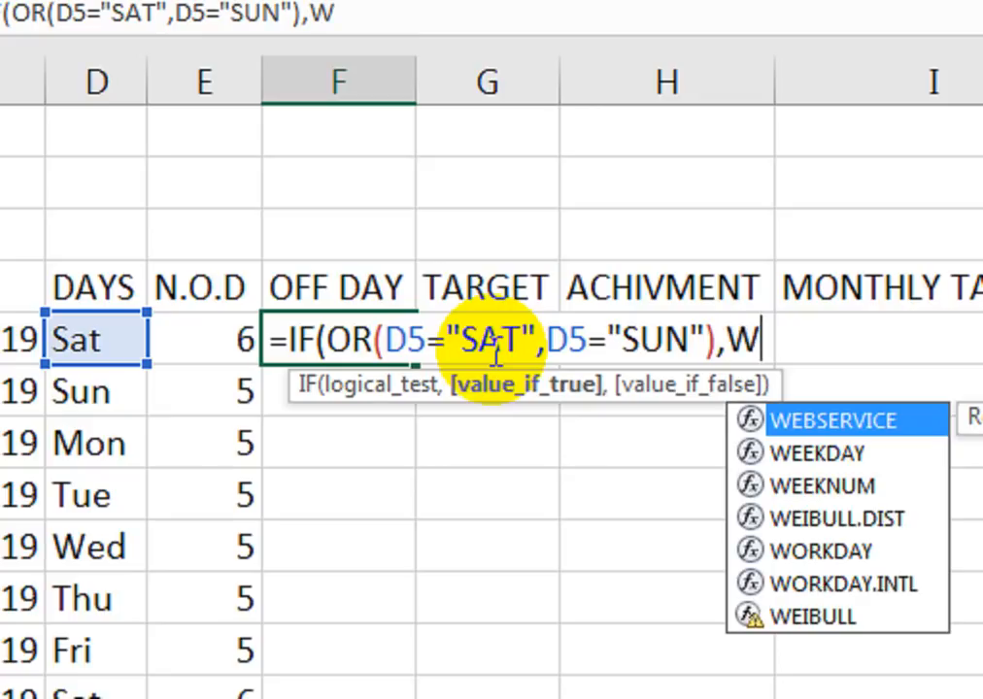
type("/O")
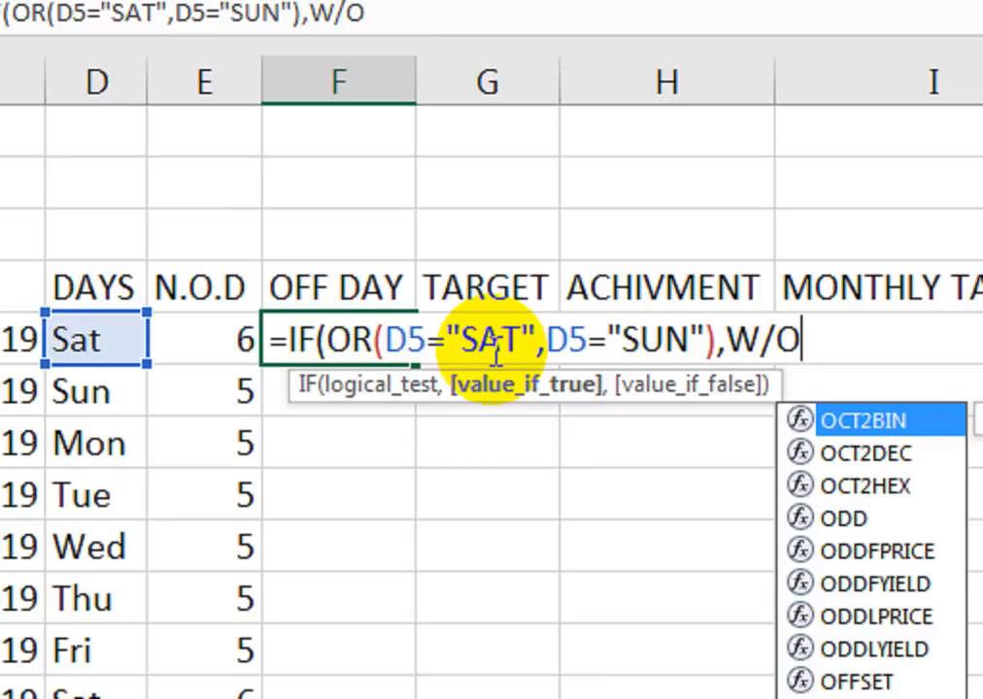
key("BackSpace")
key("BackSpace")
key("BackSpace")
type("\"")
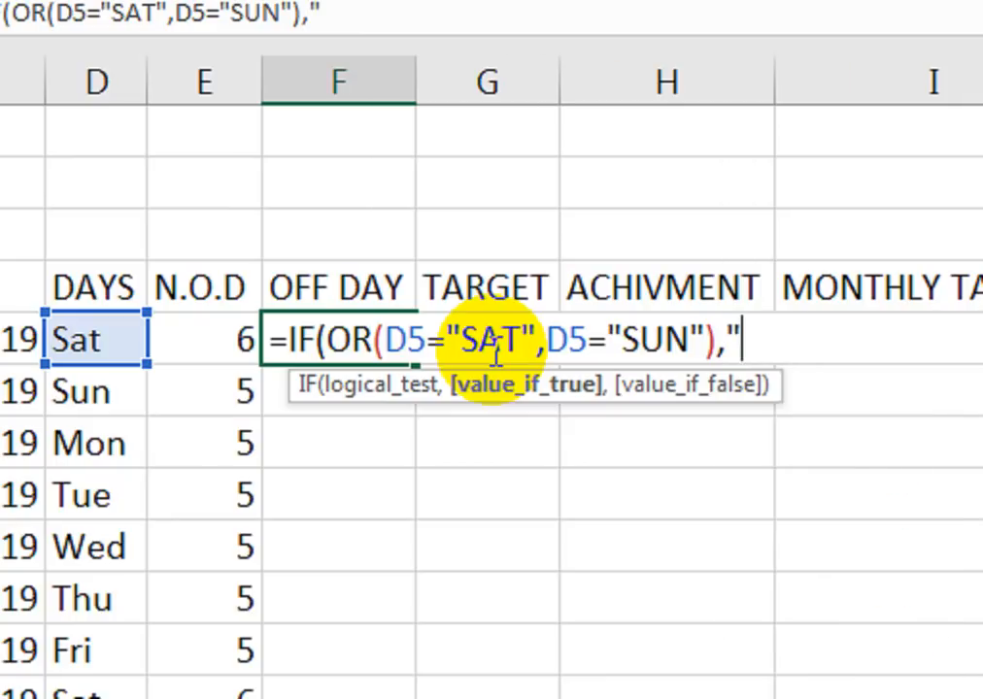
type("W/O\",")
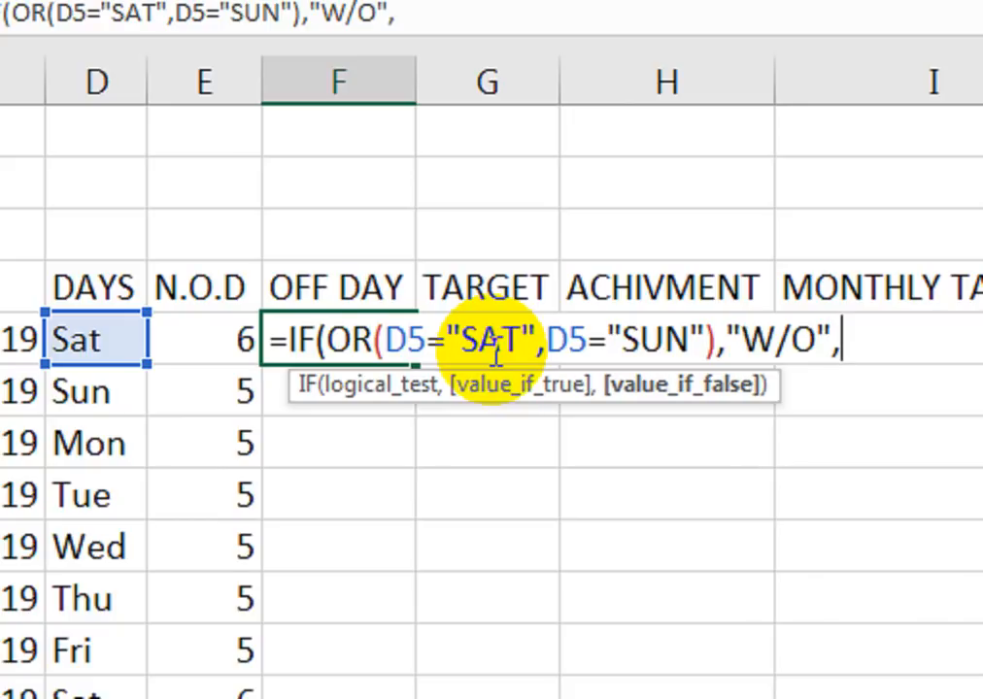
key("Left")
key("Left")
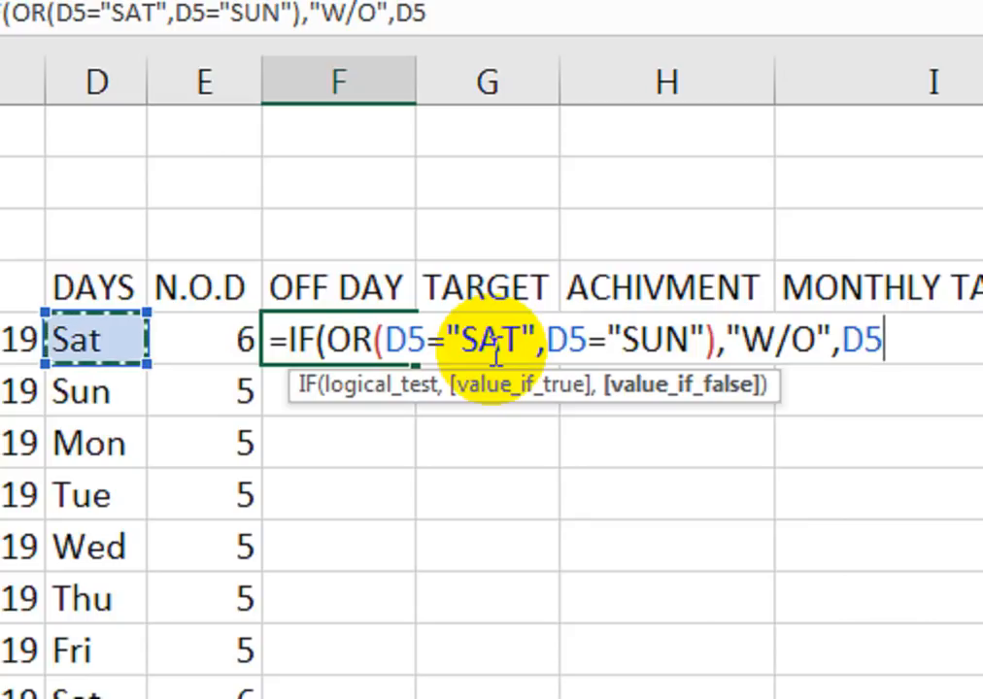
type(")")
key("Return")
key("Up")
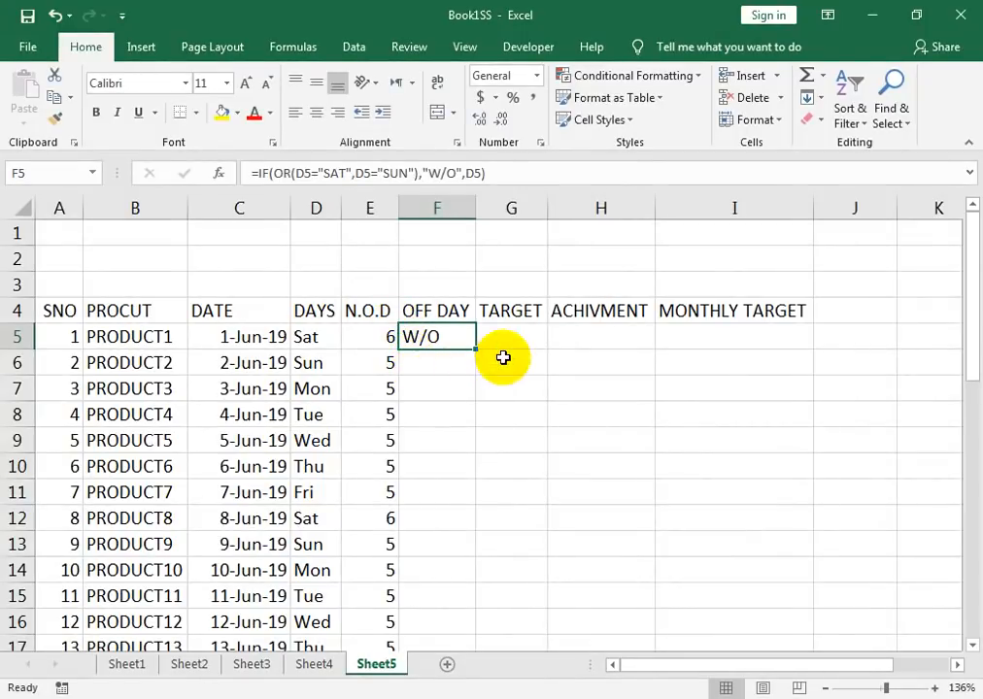
double_click(477, 349)
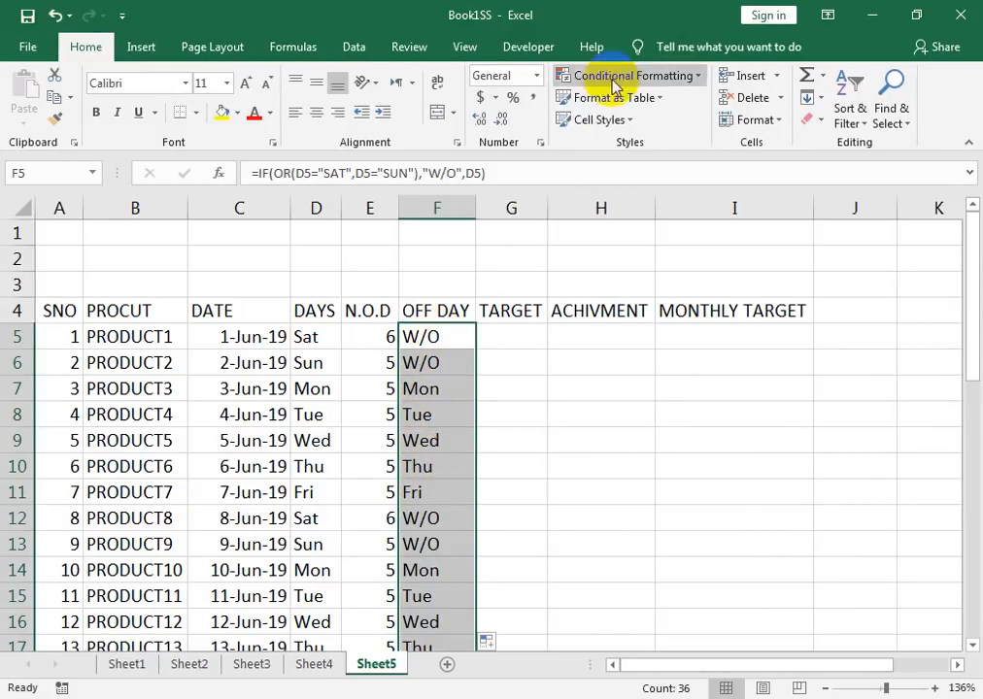
Create an Equal To highlight rule on the OFF DAY cells for the value W/O and choose a custom format
left_click(651, 82)
mouse_move(688, 115)
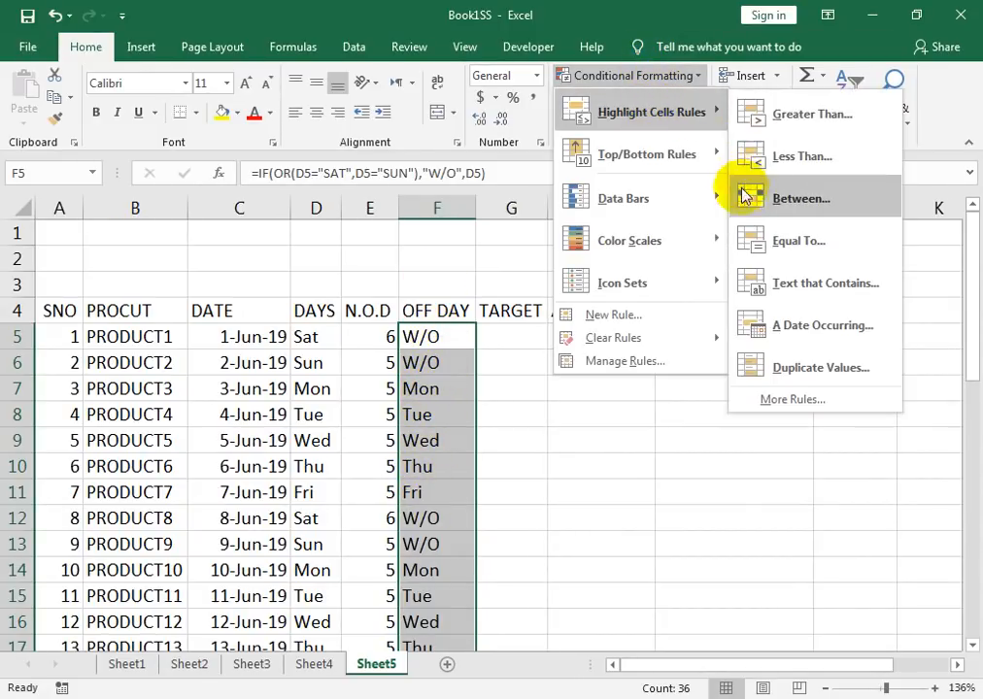
left_click(756, 262)
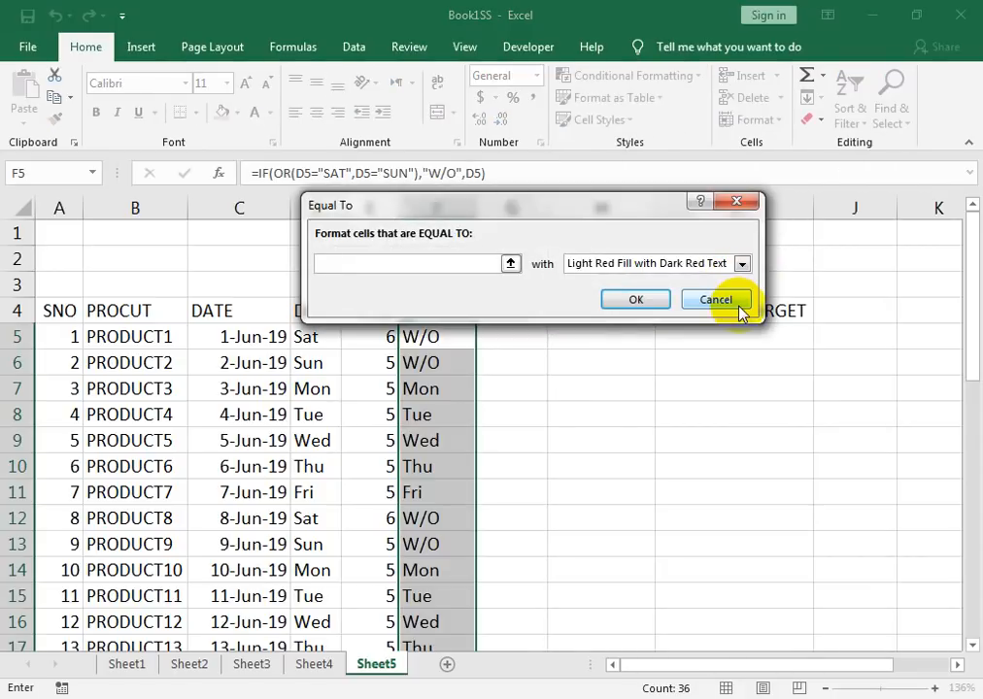
type("W/O")
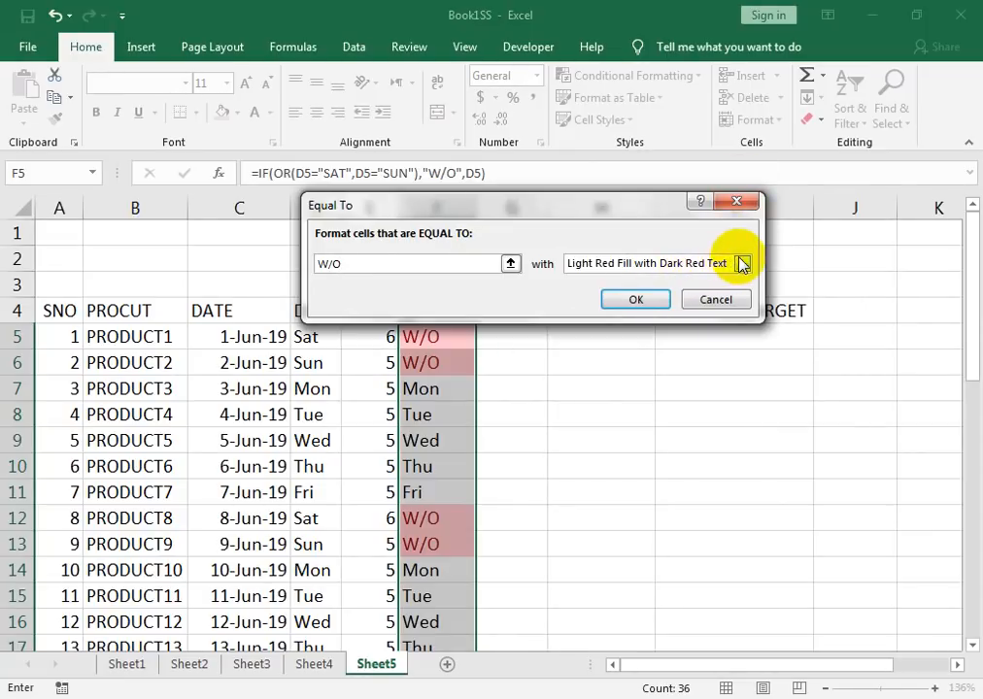
left_click(742, 263)
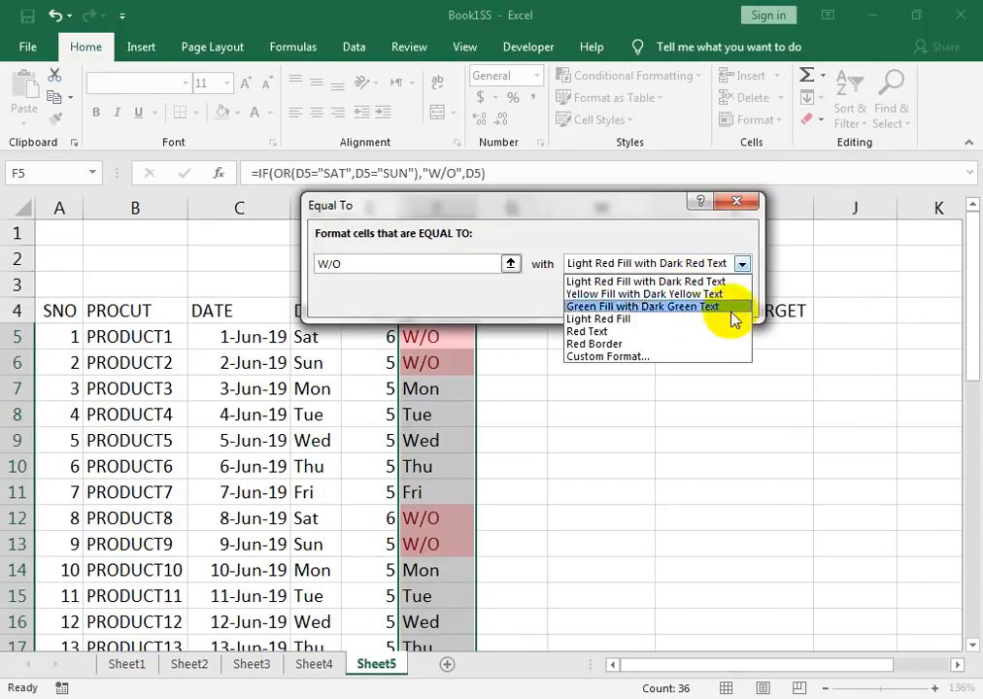
left_click(636, 358)
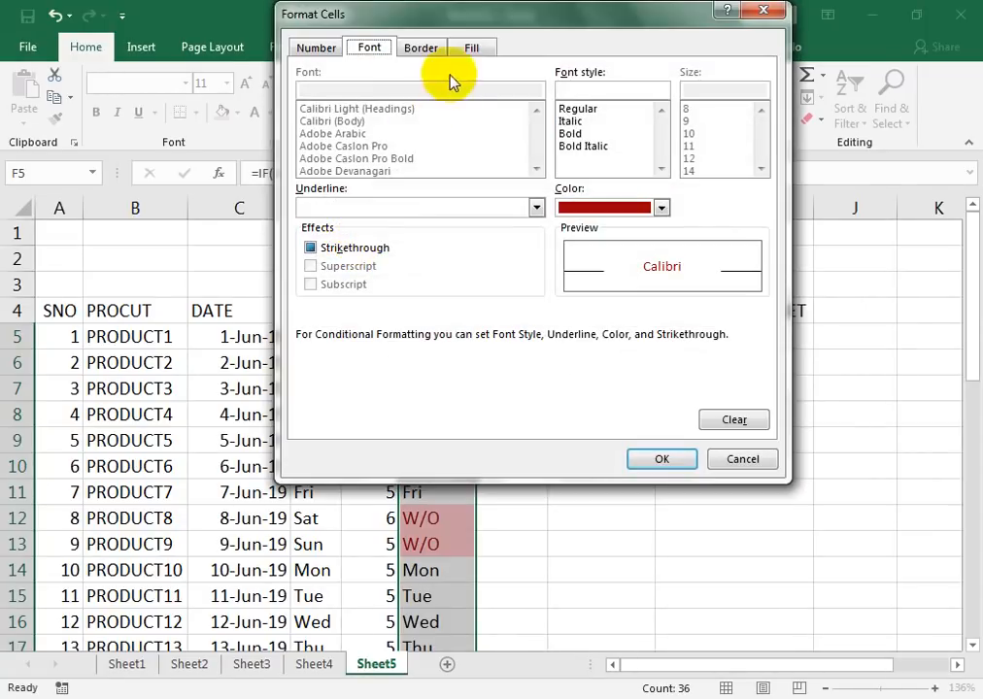
Set the custom format's background fill to standard dark blue
left_click(473, 45)
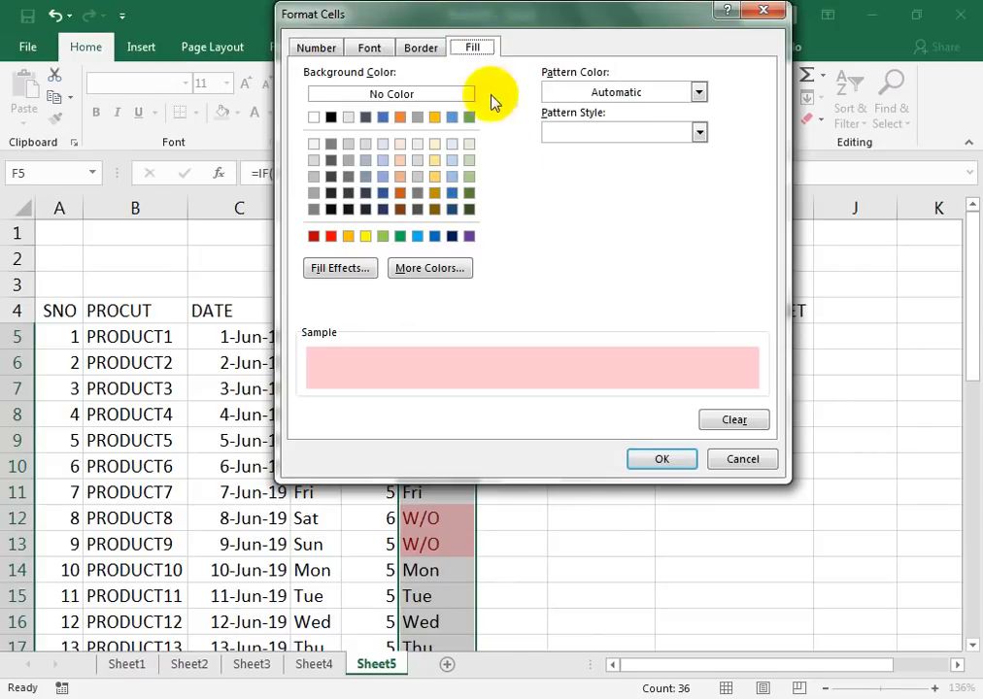
left_click(452, 238)
left_click(314, 119)
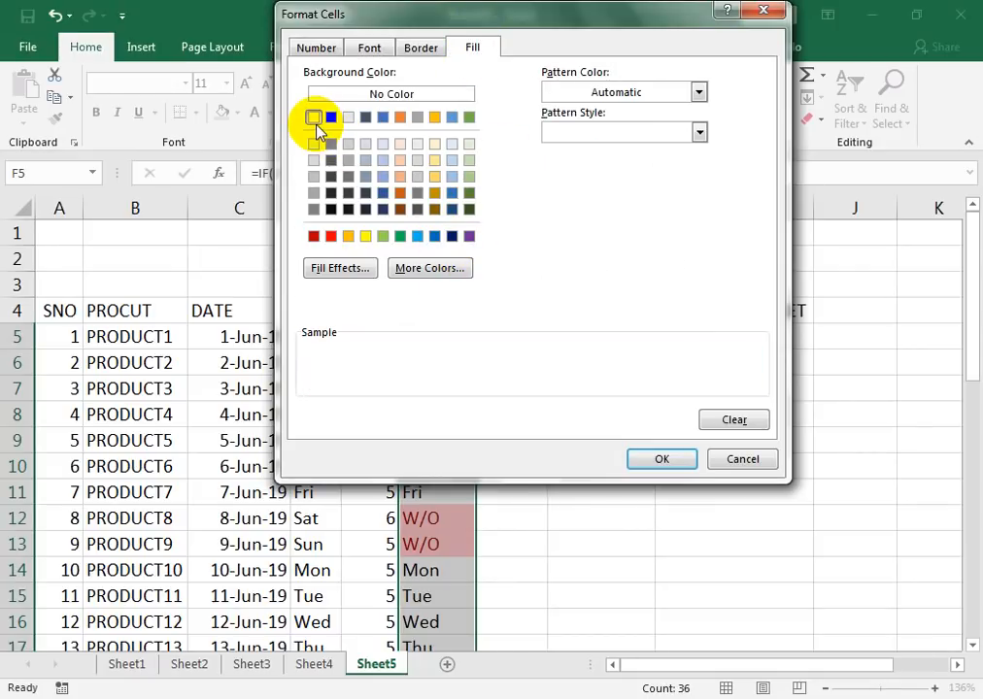
left_click(451, 236)
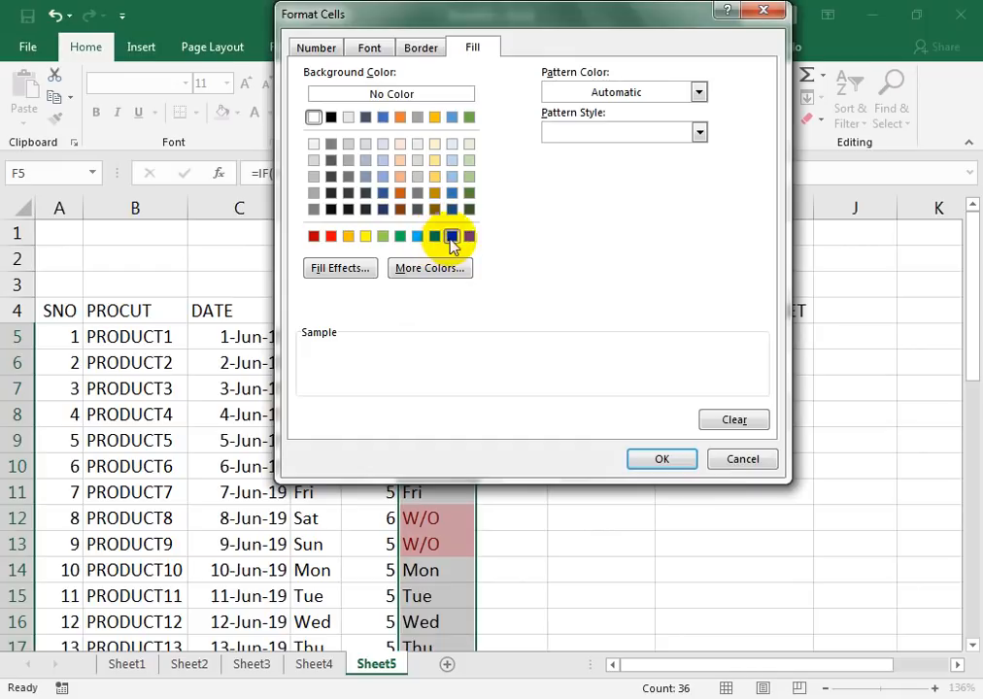
Set the custom format's font color to white and apply the W/O highlight rule
left_click(369, 47)
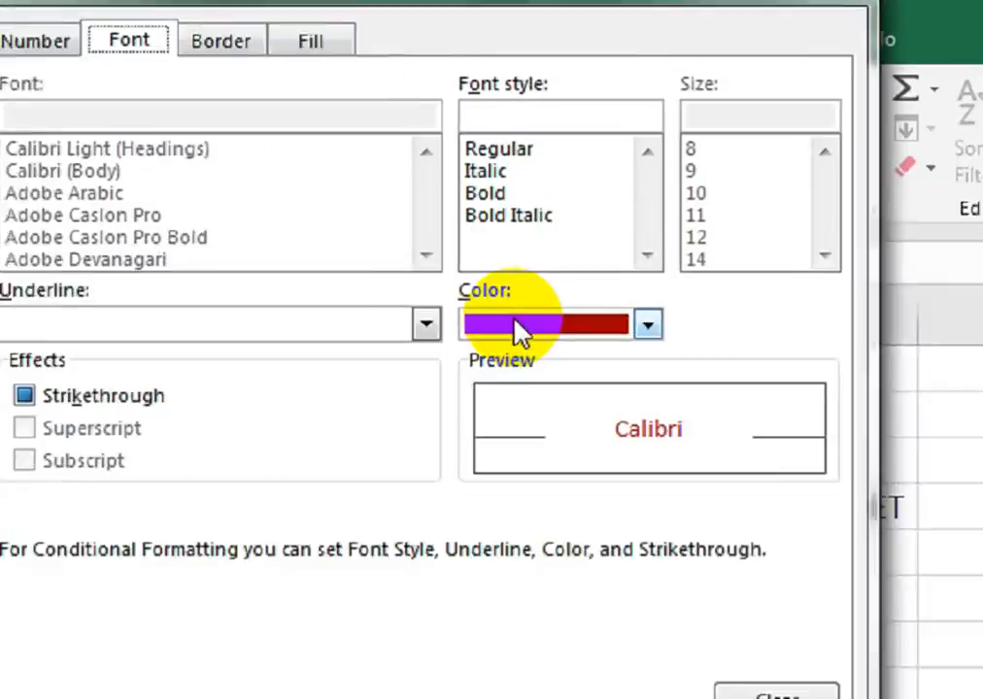
left_click(588, 208)
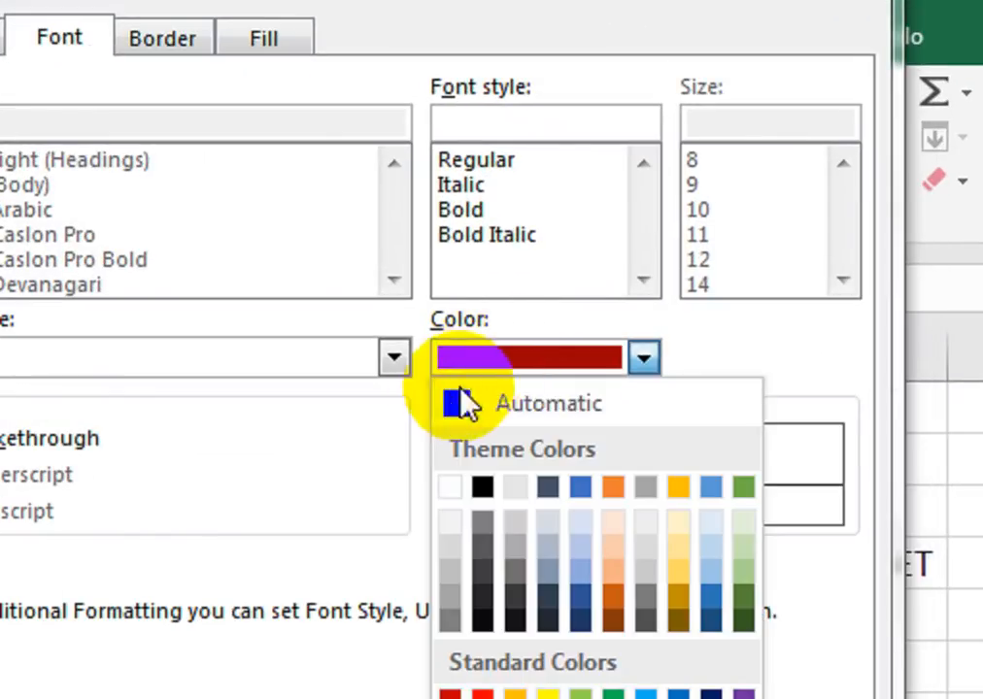
left_click(457, 489)
left_click(643, 460)
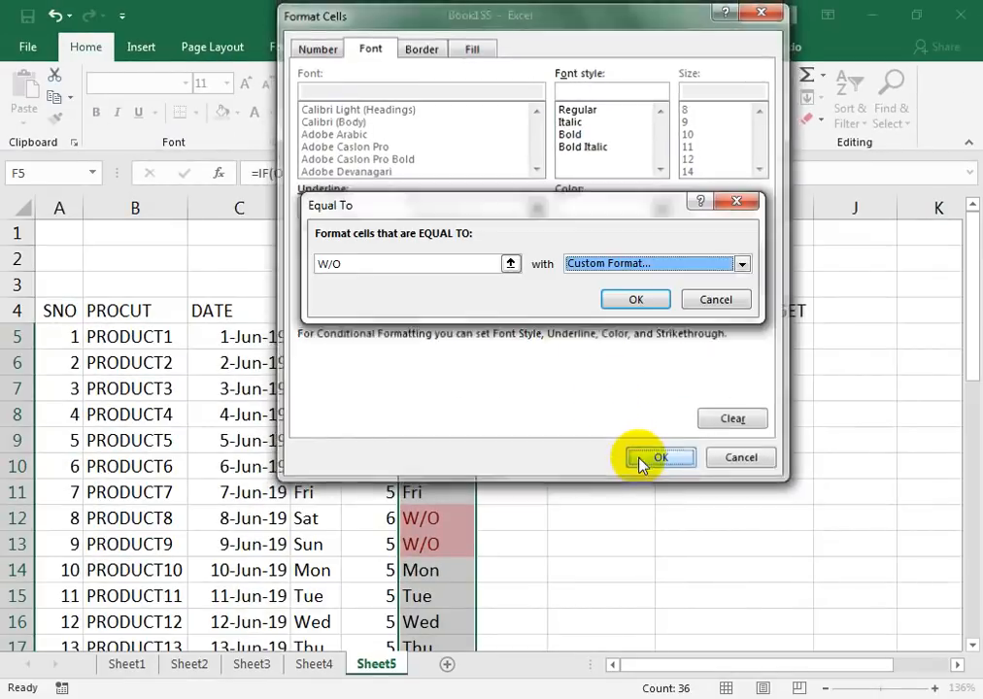
left_click(622, 299)
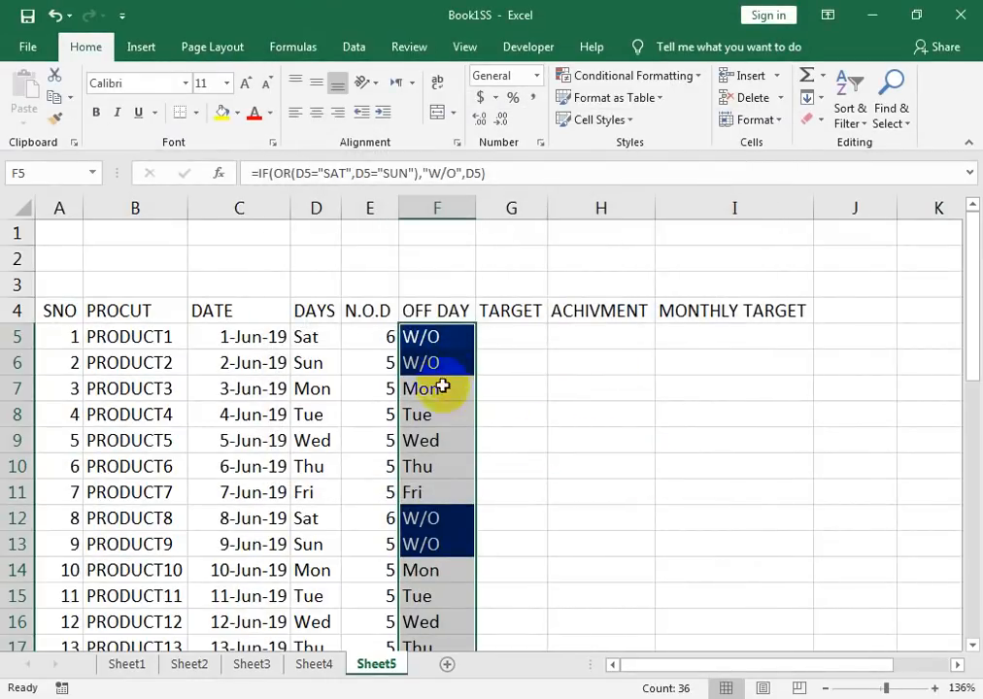
Center the OFF DAY values in column F horizontally
left_click(315, 113)
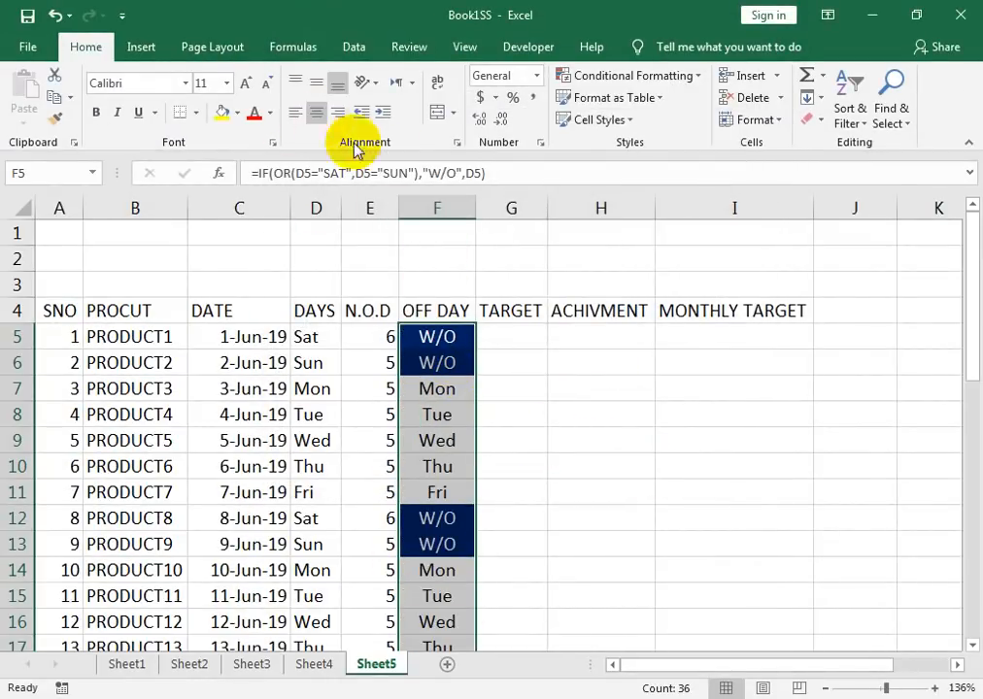
left_click(437, 415)
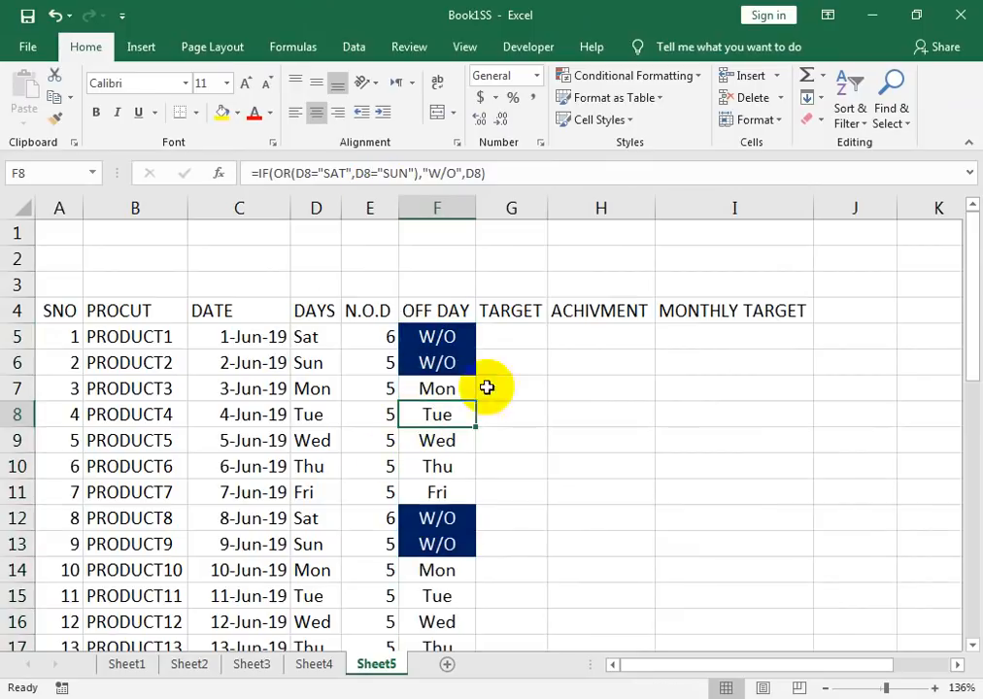
left_click(518, 334)
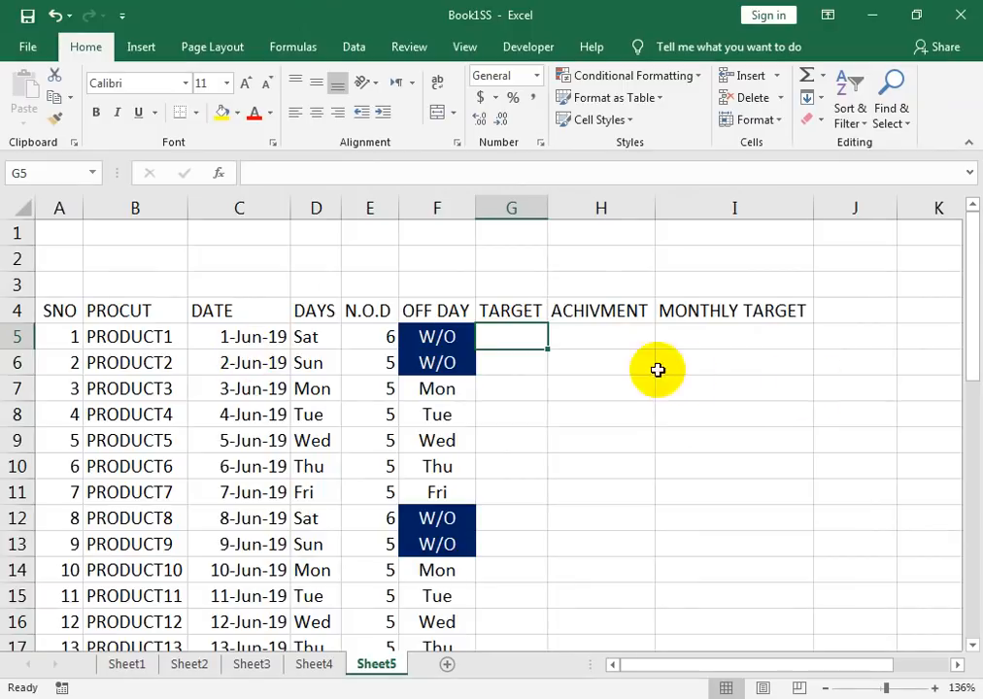
Change the start date in C5 to 4/1/2019 and fill the date series down the DATE column
left_click(238, 340)
double_click(253, 339)
left_click_drag(225, 337, 200, 338)
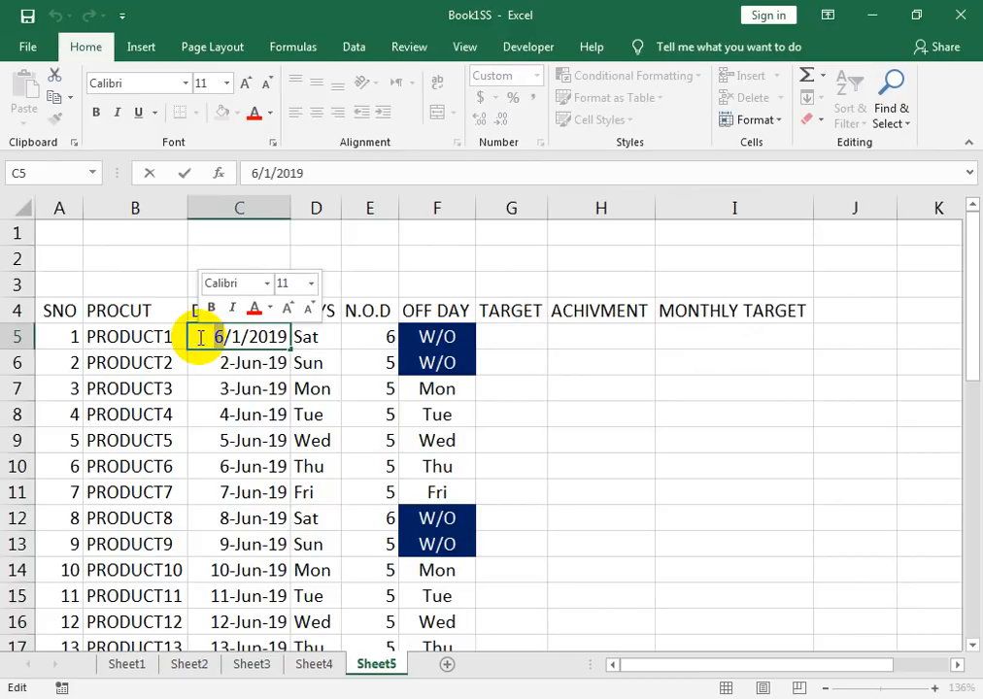
type("4")
key("Return")
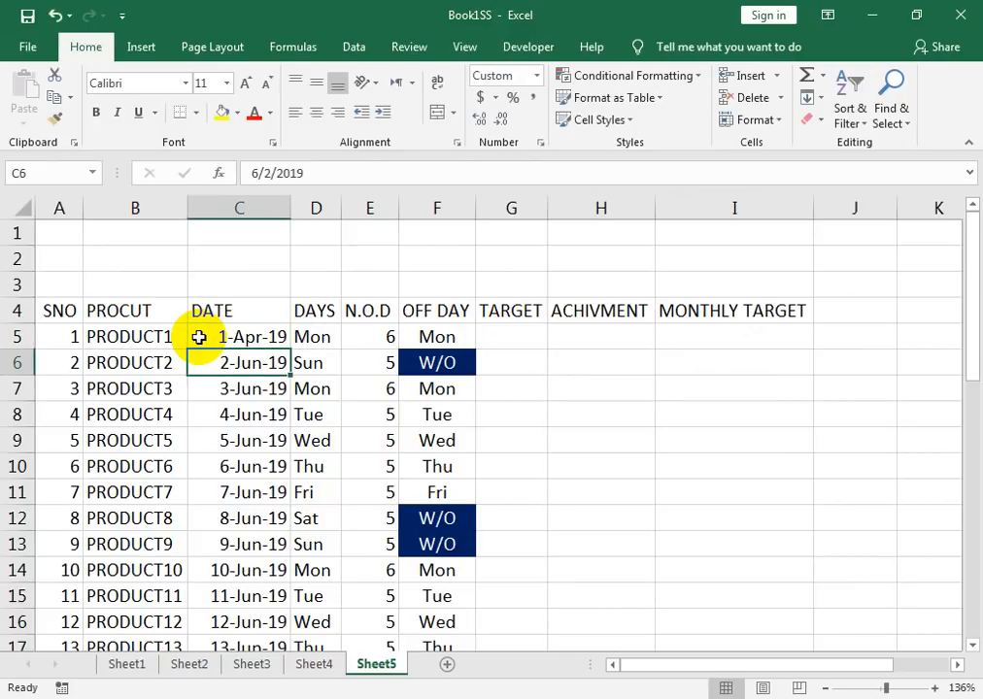
left_click(254, 337)
left_click_drag(289, 350, 289, 355)
double_click(288, 354)
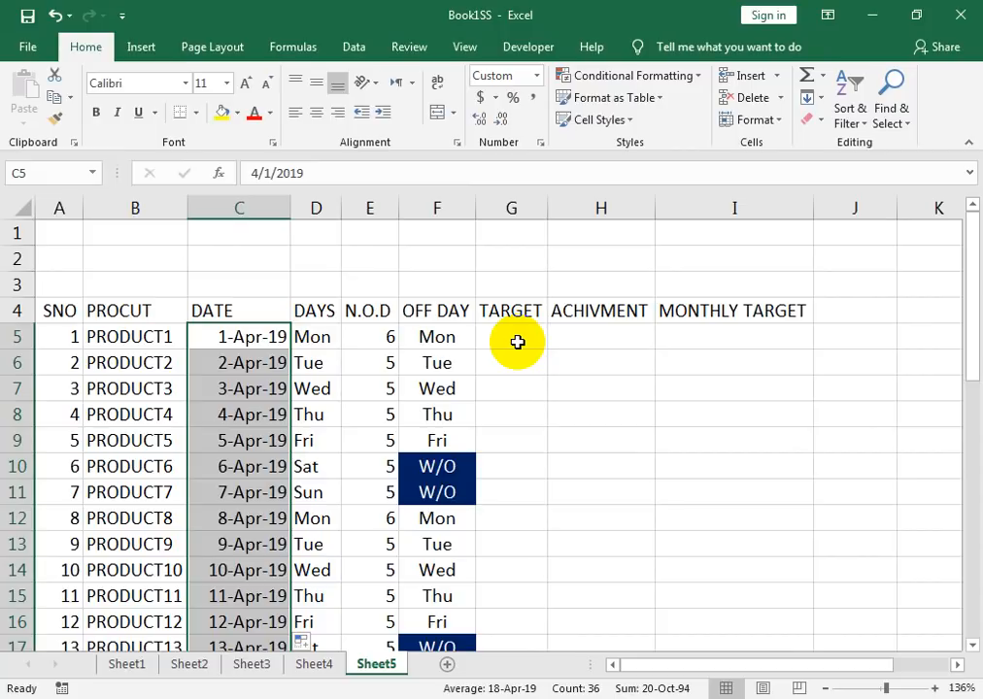
key("Right")
key("Right")
key("Right")
key("Right")
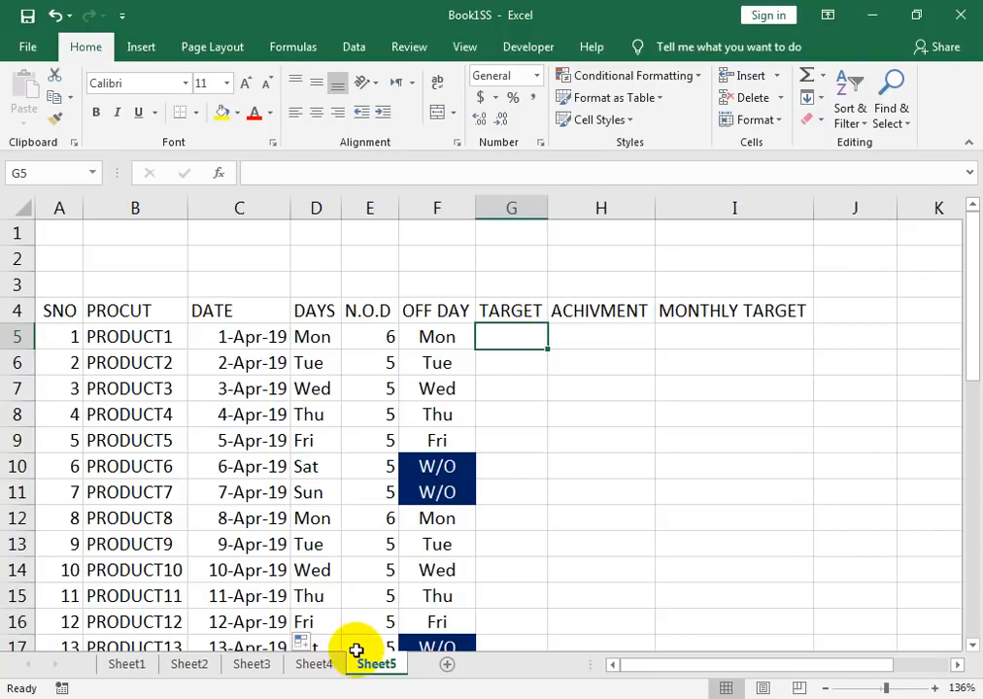
type("=IF(")
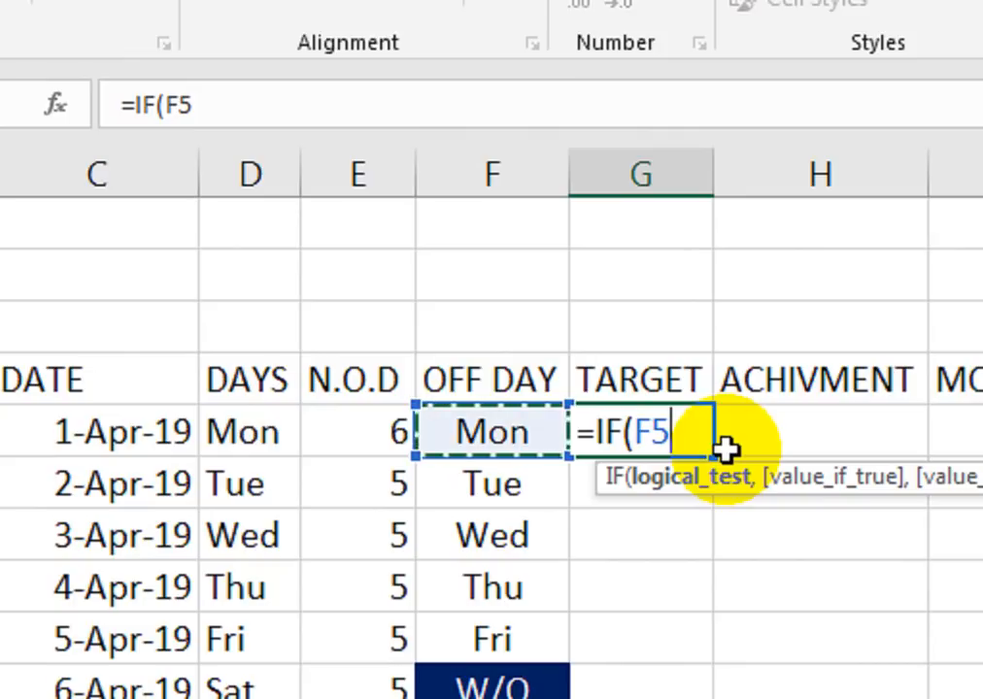
type("=\"")
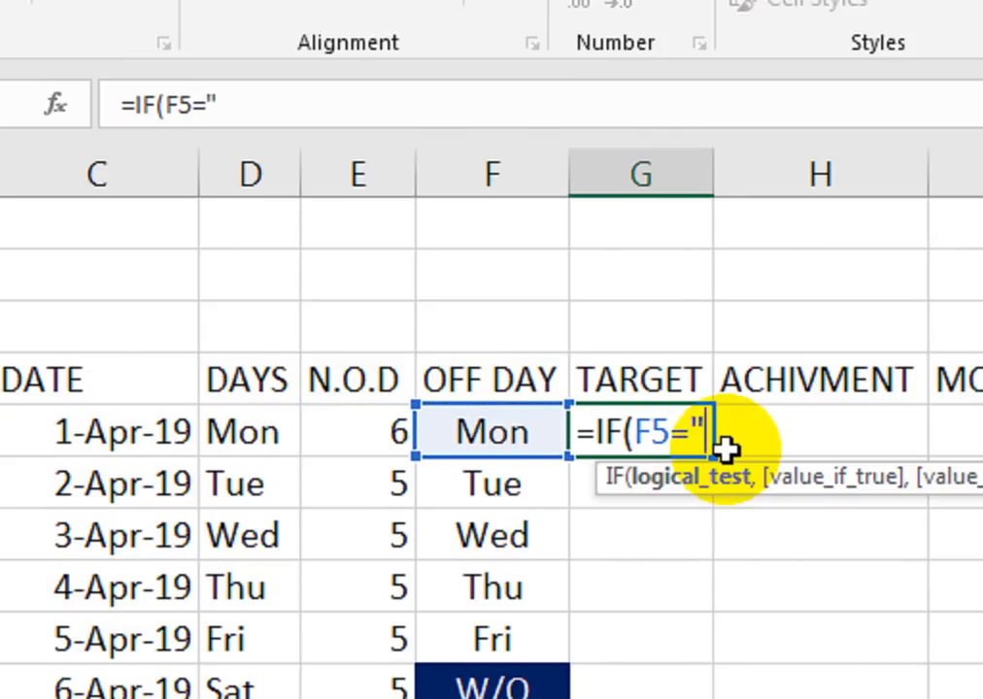
type("W/O\"")
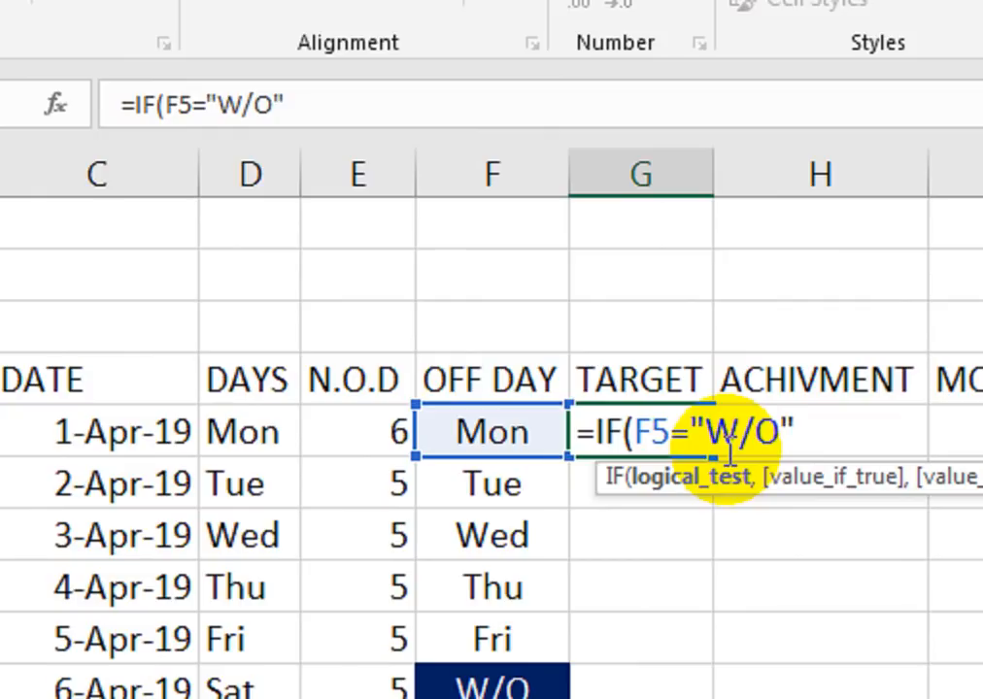
type(",")
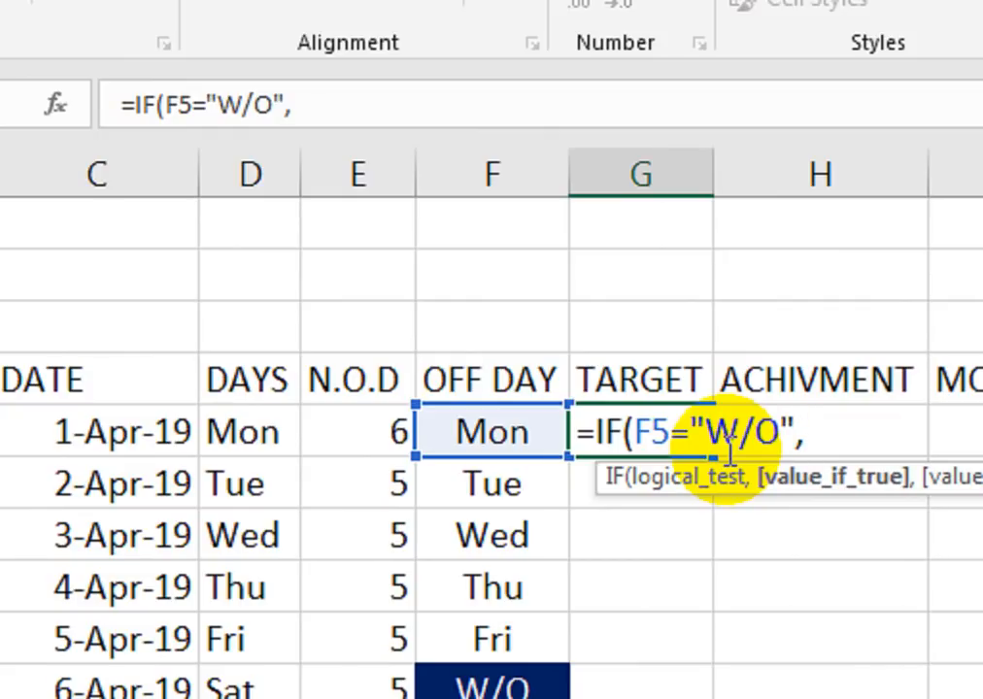
key("Left")
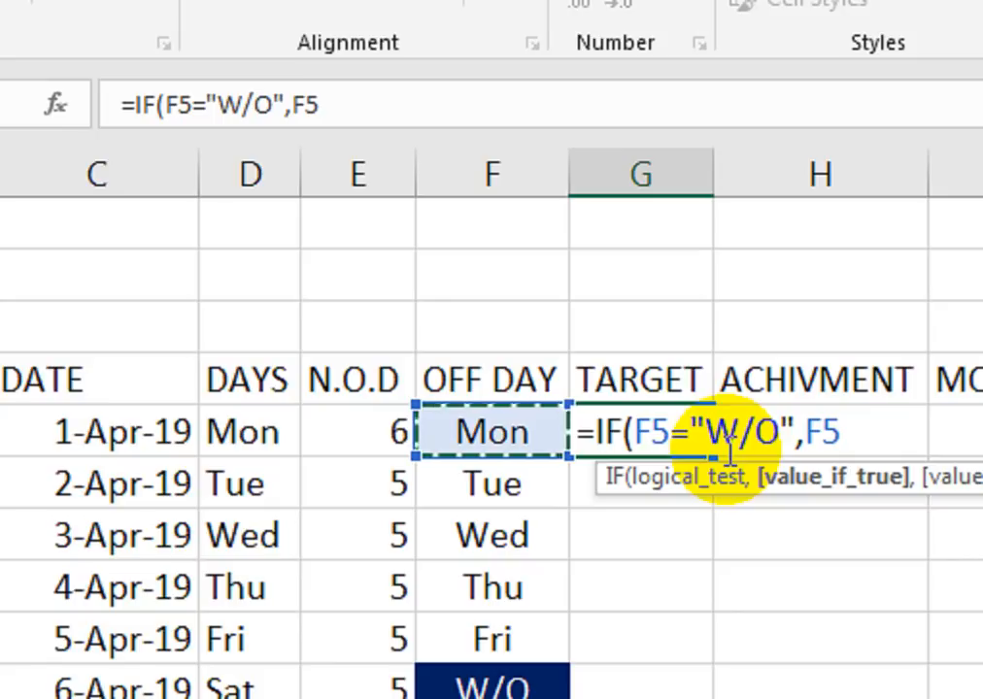
type(",")
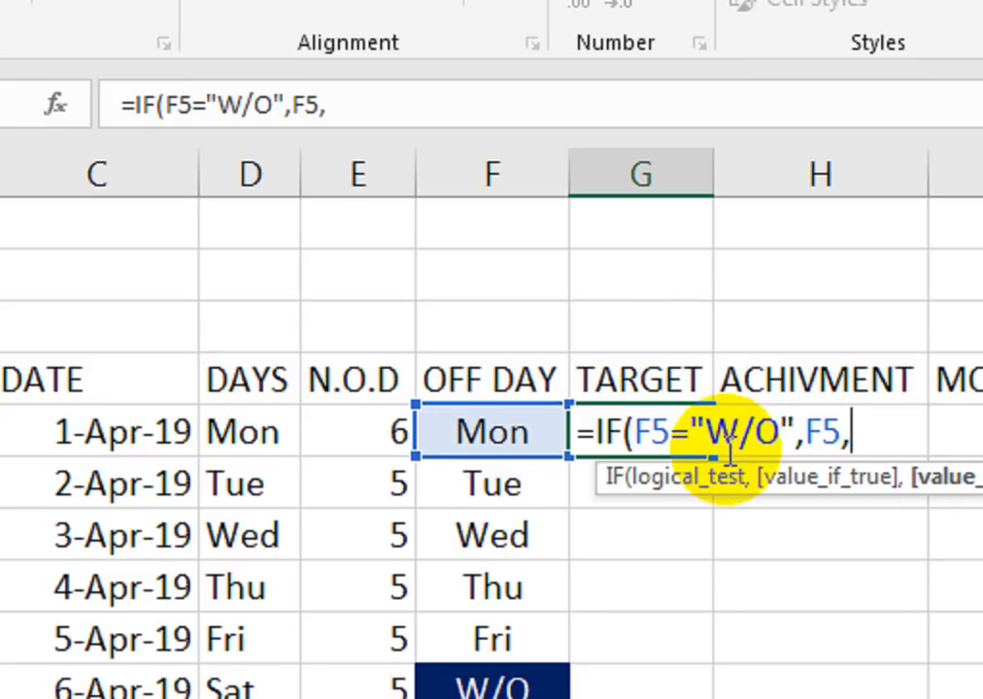
key("BackSpace")
key("BackSpace")
key("BackSpace")
key("BackSpace")
key("BackSpace")
key("BackSpace")
key("BackSpace")
key("BackSpace")
key("BackSpace")
key("BackSpace")
key("BackSpace")
key("BackSpace")
key("BackSpace")
key("BackSpace")
key("BackSpace")
key("BackSpace")
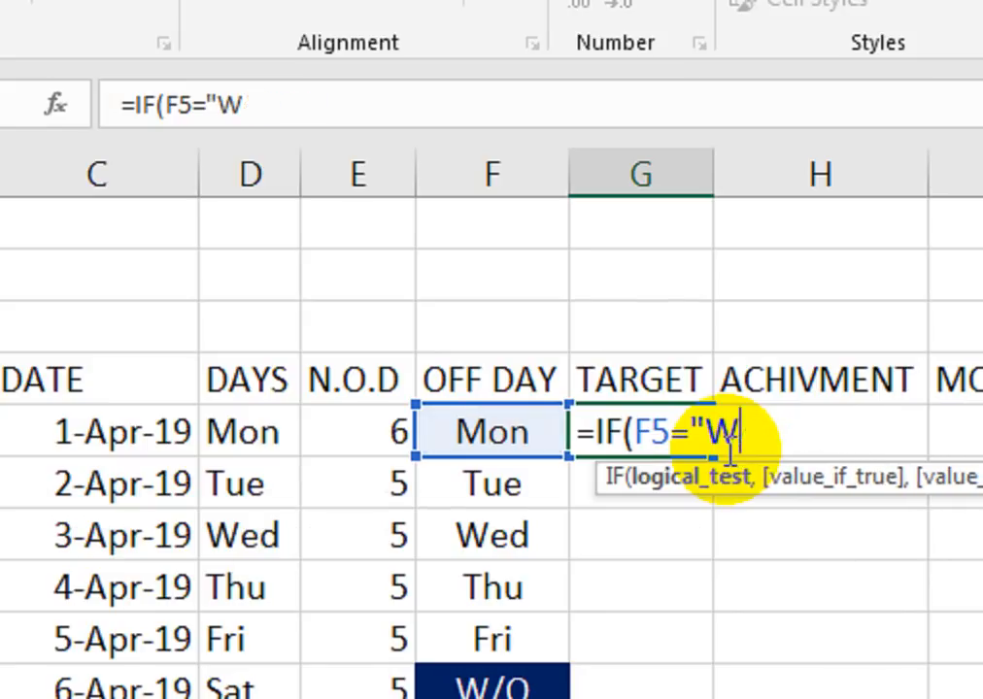
key("Return")
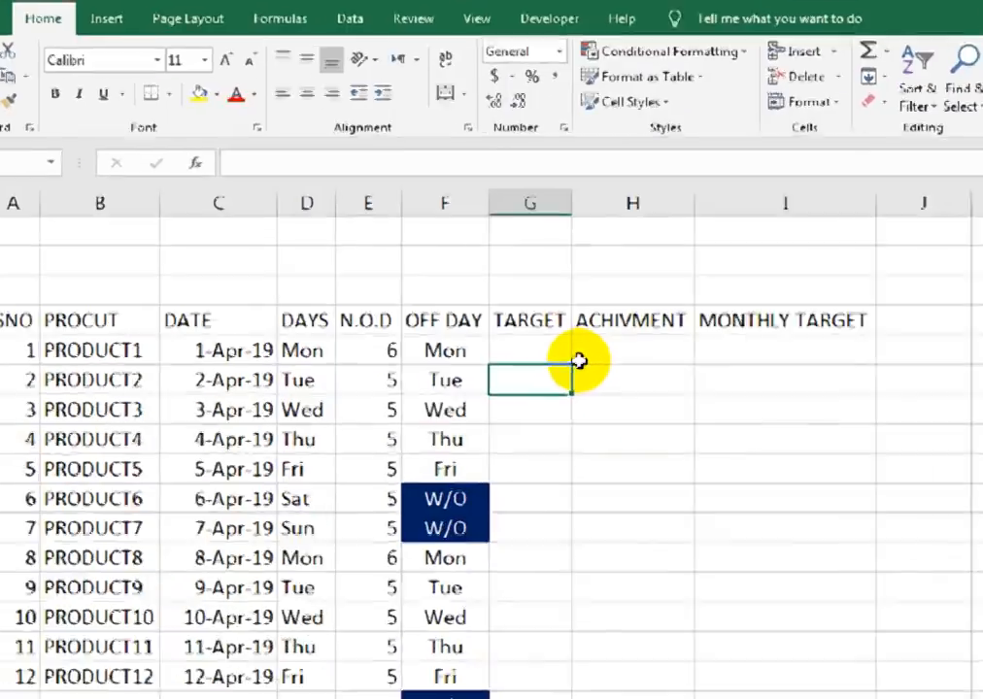
Enter 500000 as the monthly target in cell I5
key("Right")
key("Up")
key("Right")
type("50000")
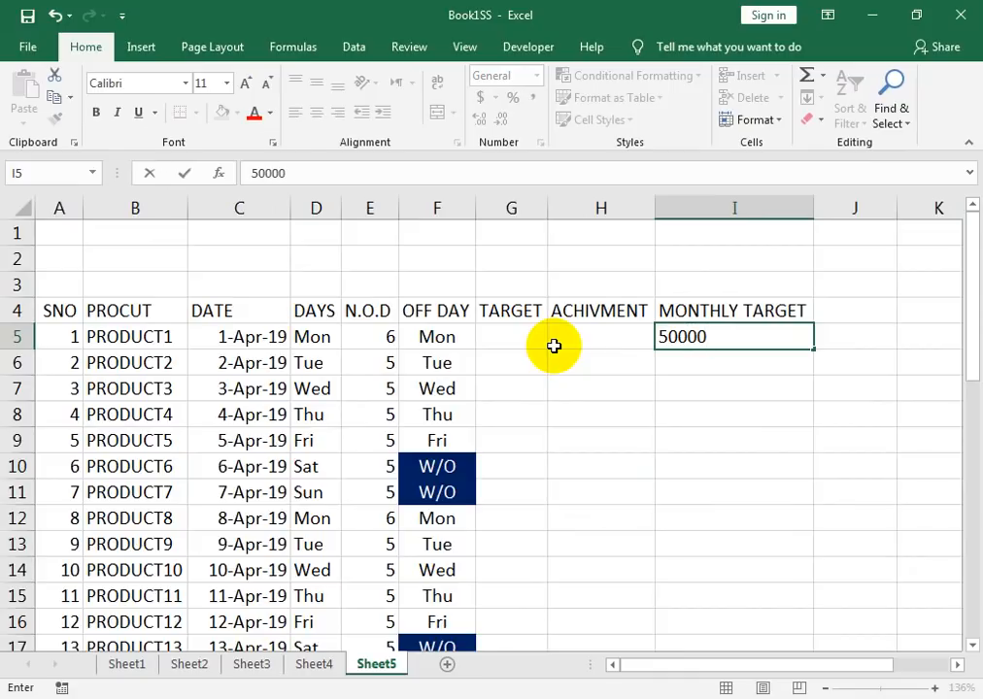
key("Return")
Move the PREVIOUS SALE DAY WISE SALE CONTRIBUTION heading from L6 to J6
key("Right")
key("Right")
key("Right")
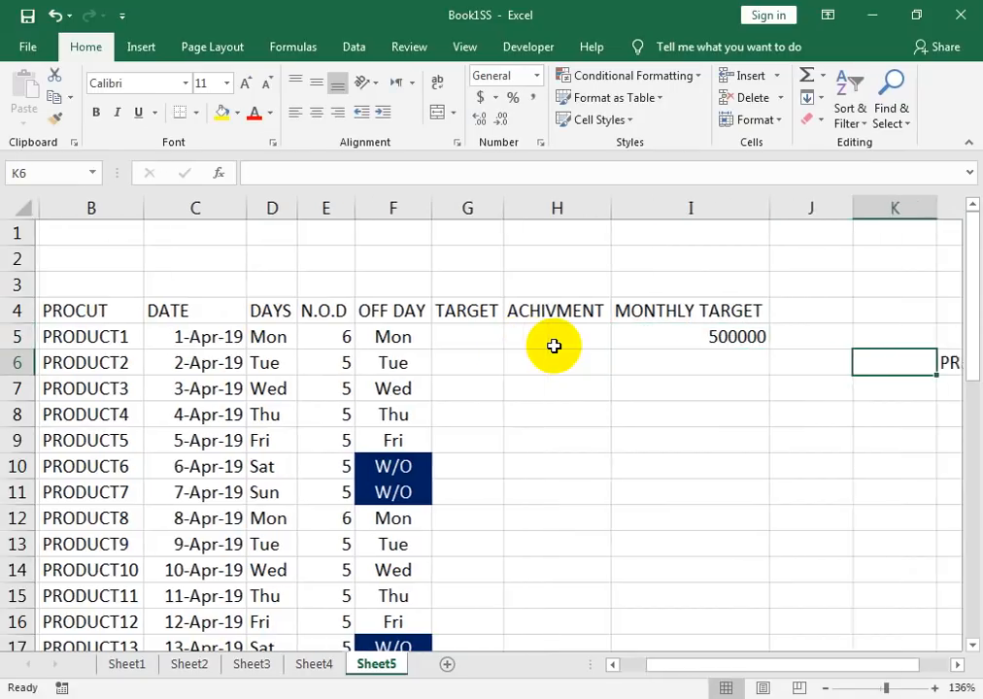
key("ctrl+c")
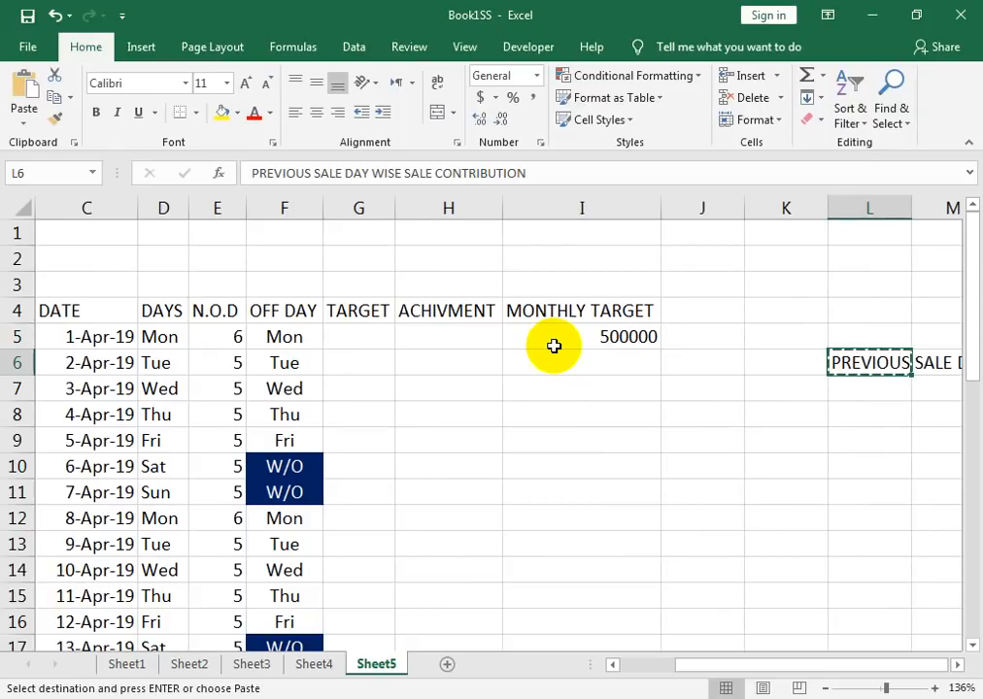
key("Left")
key("Left")
key("Up")
key("Down")
key("Return")
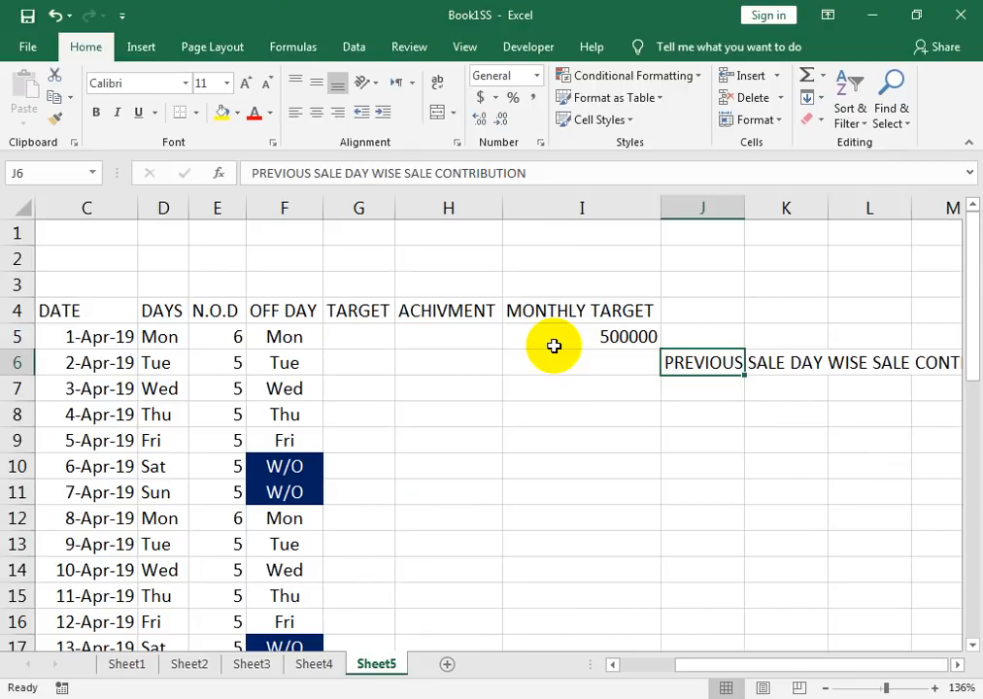
Enter MON in J7 below the contribution heading and fill the weekday series down to FRI in J11
key("Down")
type("MON")
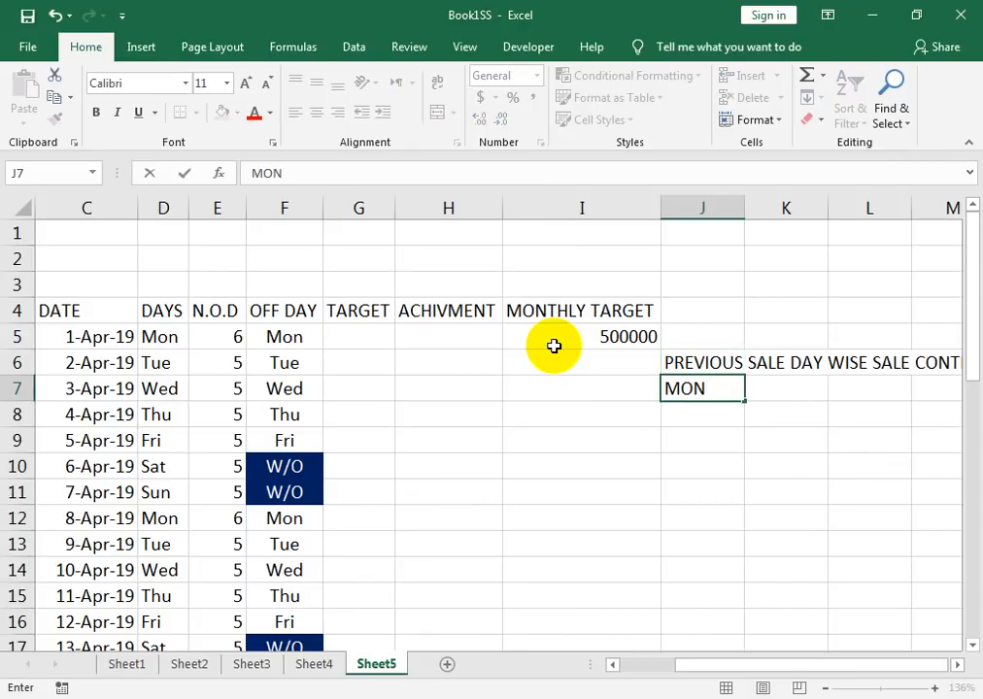
key("Return")
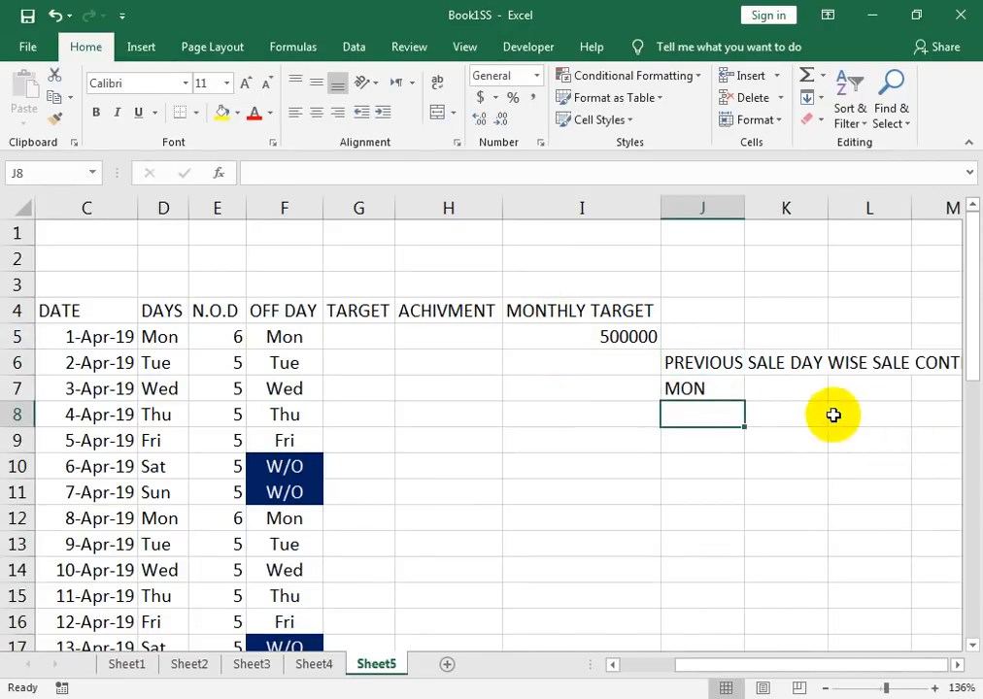
left_click(728, 395)
left_click_drag(745, 398, 748, 502)
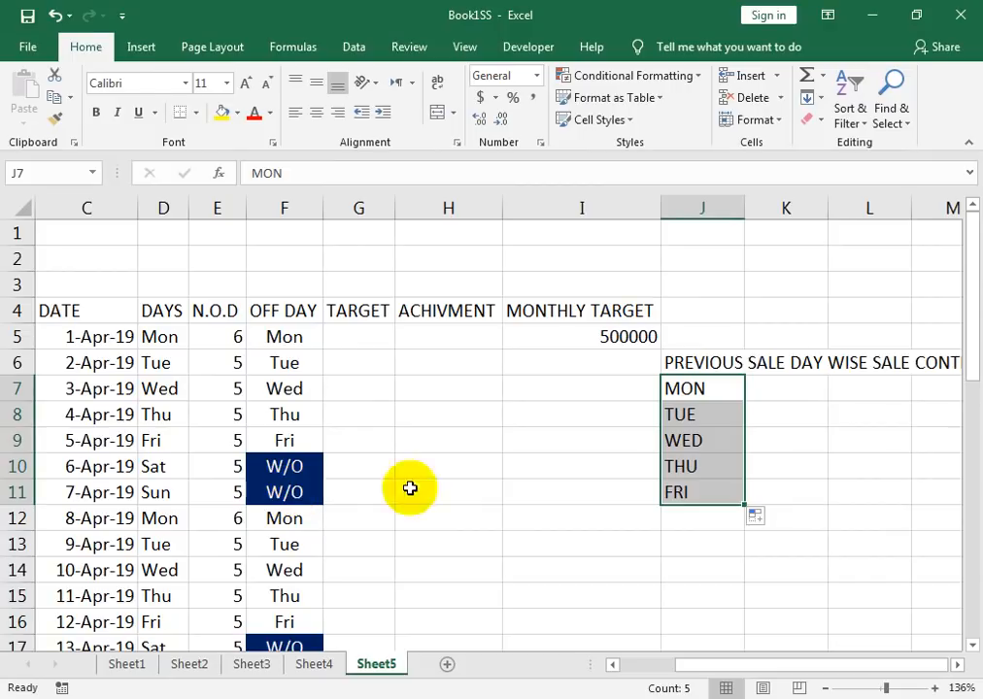
Enter the day contributions in column K: 25% for MON, 20% for TUE and 10 for WED
left_click(783, 385)
type("25")
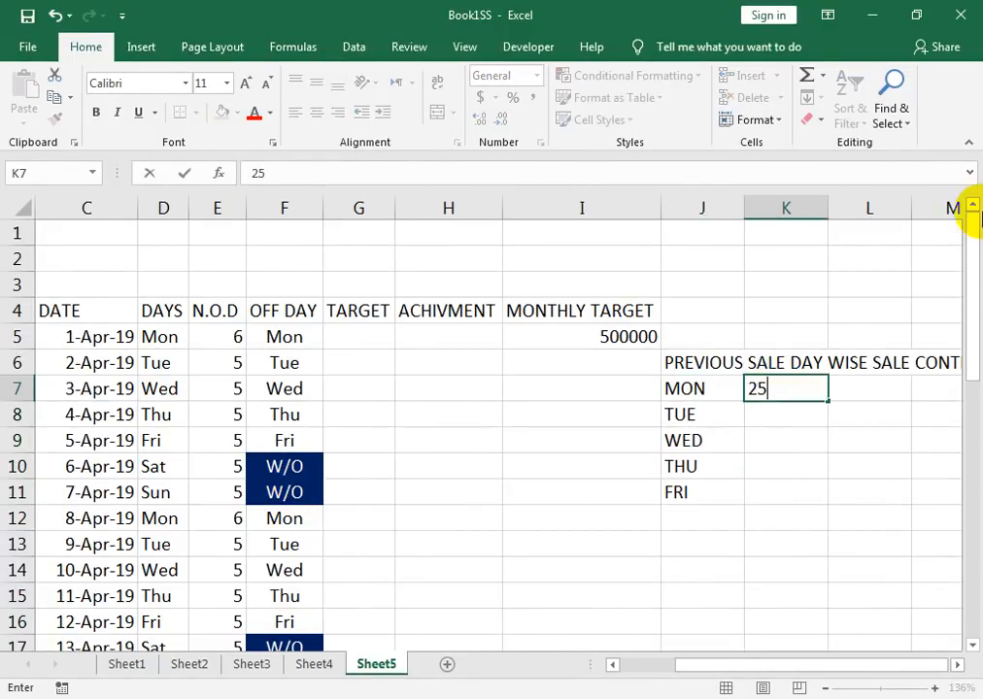
type("%")
key("Return")
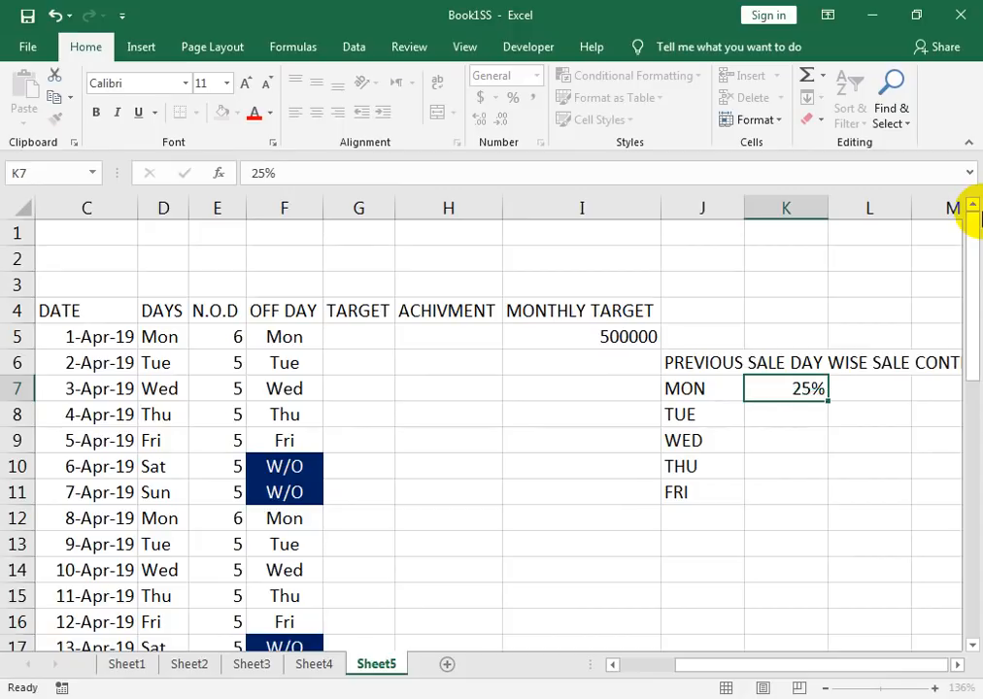
type("20%")
key("Return")
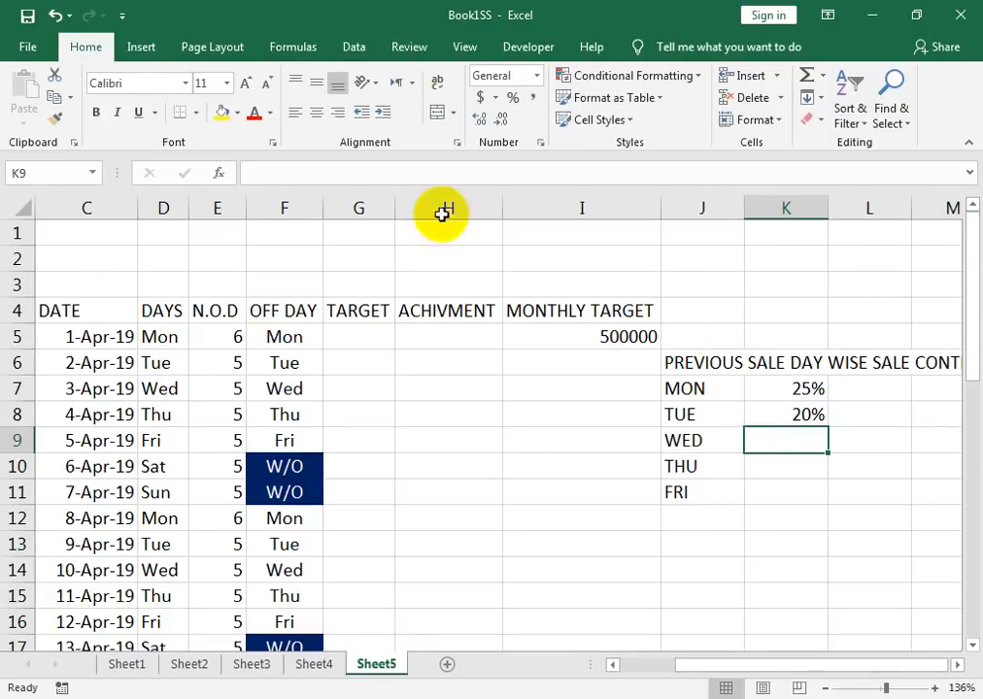
type("10")
key("Return")
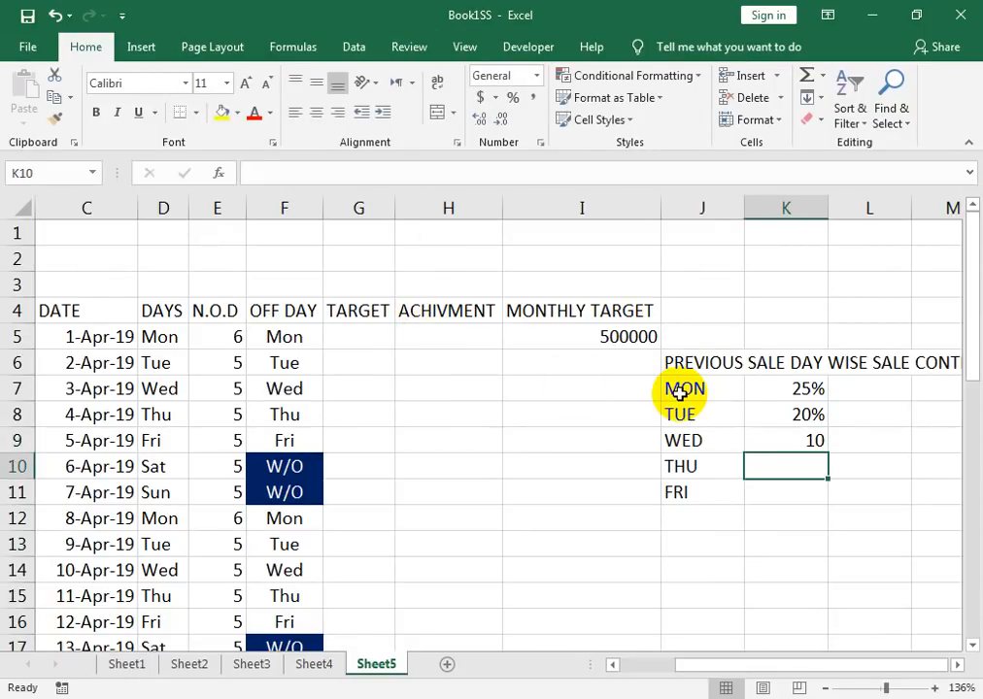
Enter contributions of 35% for THU in K10 and 40% for FRI in K11
type("35")
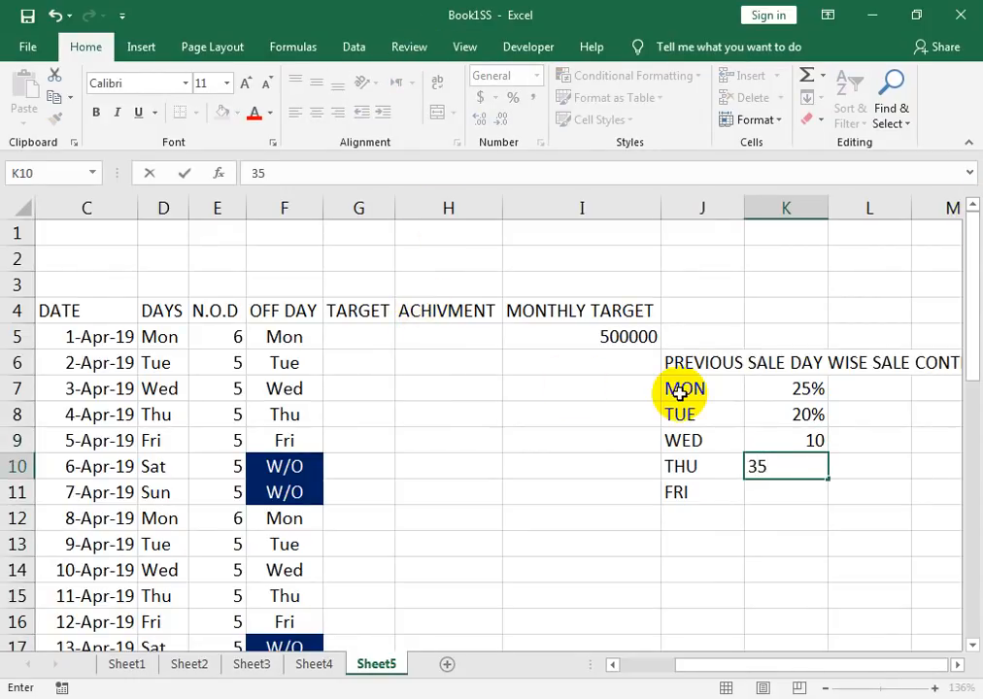
key("Up")
key("Down")
key("Down")
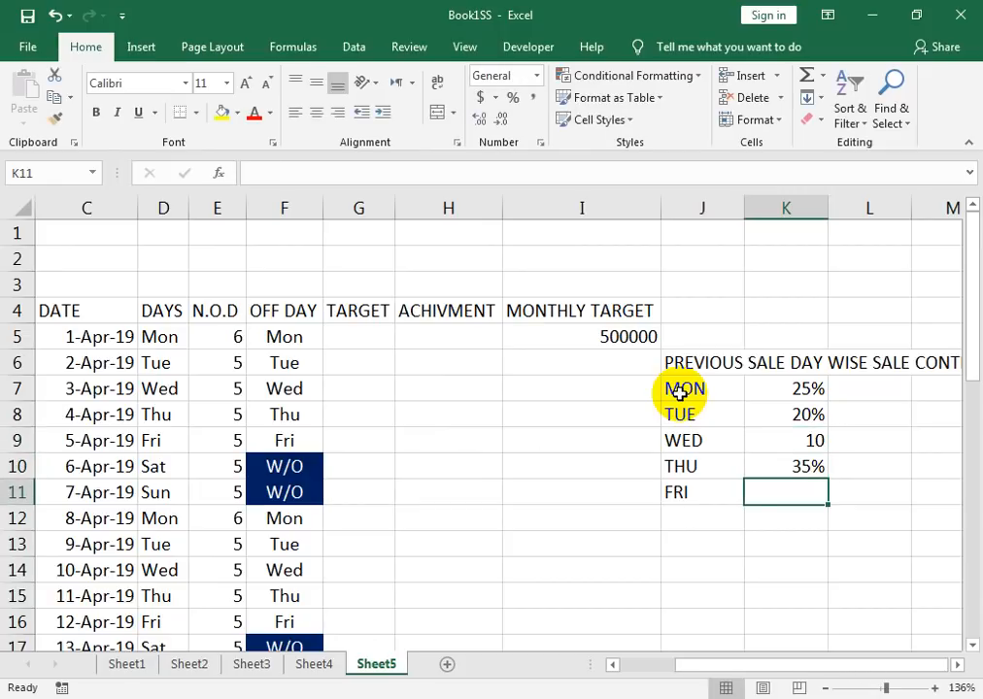
type("40%")
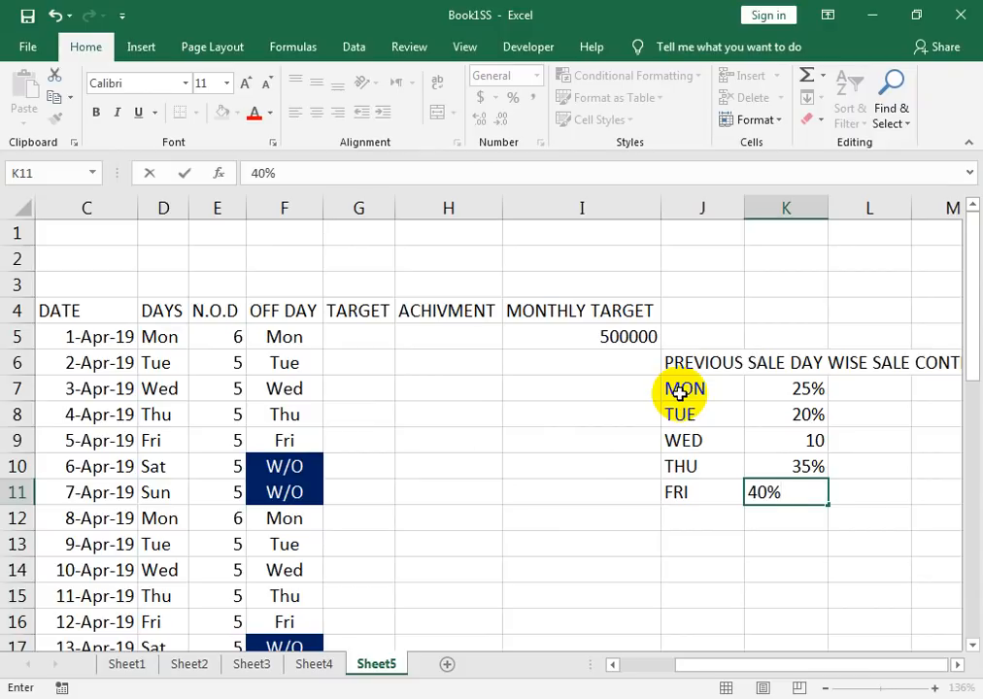
key("Left")
Begin an IF formula in TARGET cell G5 that tests F5="W/O" and returns F5 when true
key("Left")
key("Left")
key("Left")
key("Up")
key("Up")
key("Up")
key("Left")
key("Left")
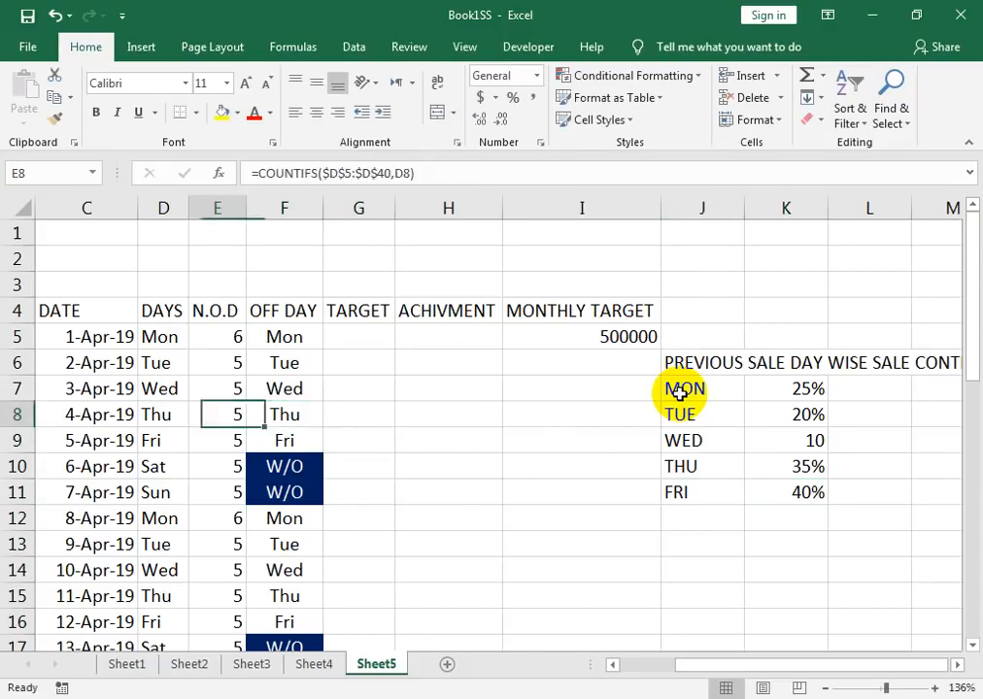
key("Left")
key("Left")
key("Left")
key("Right")
key("Right")
key("Right")
key("Right")
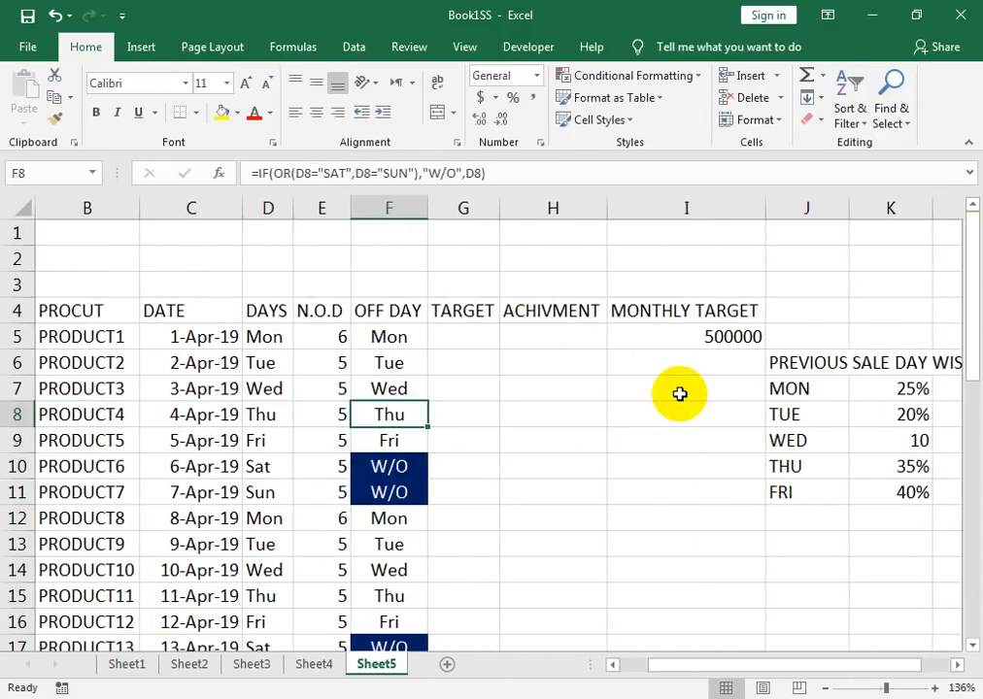
key("Up")
key("Up")
key("Up")
key("Right")
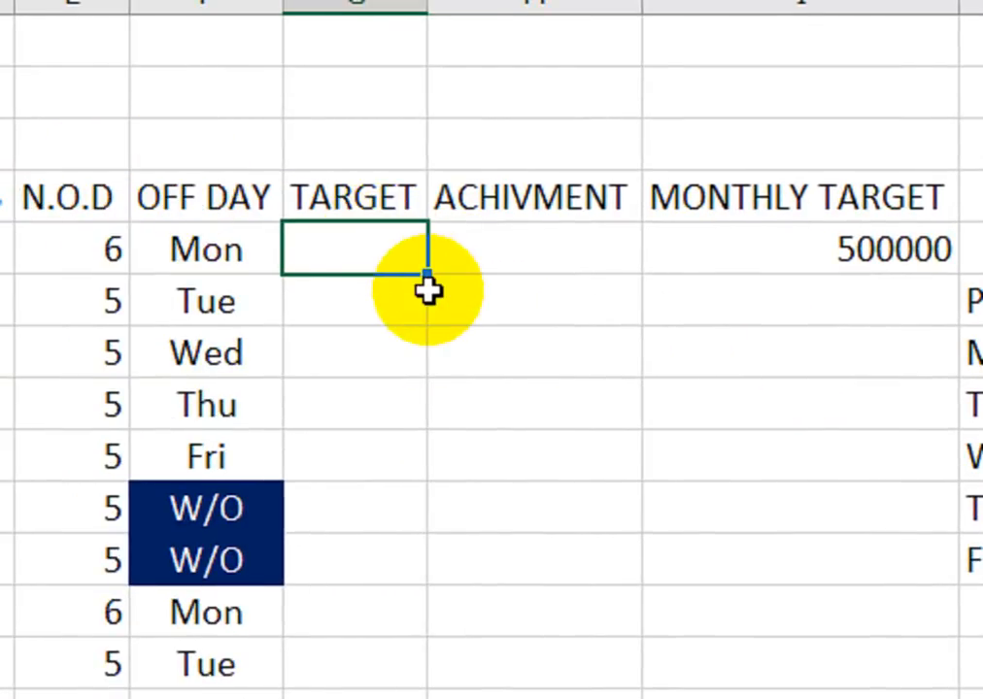
type("=If(")
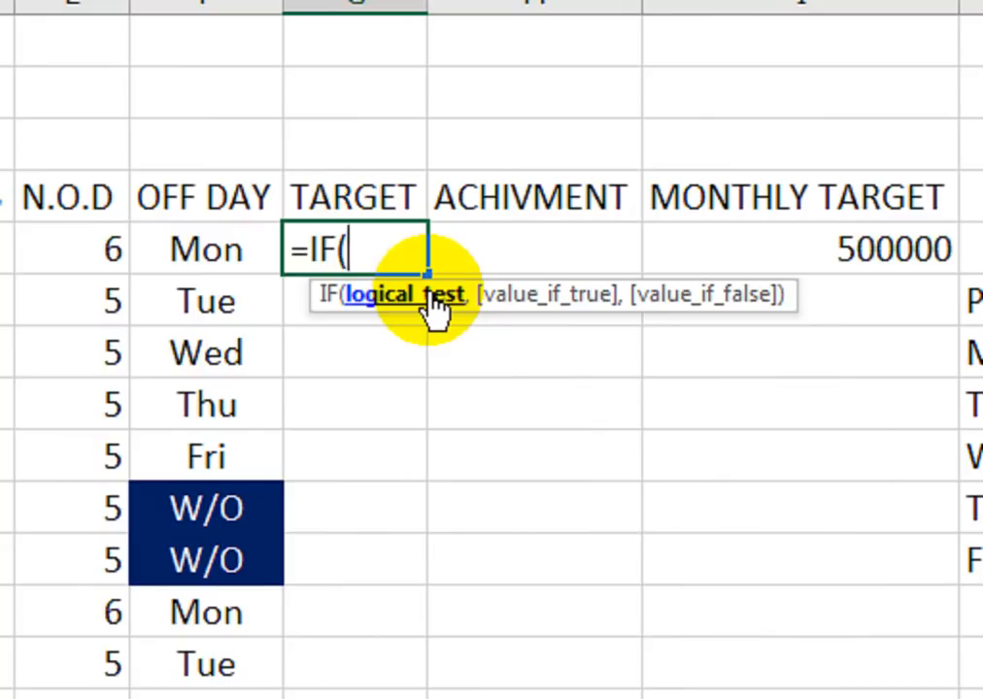
key("Left")
type("=")
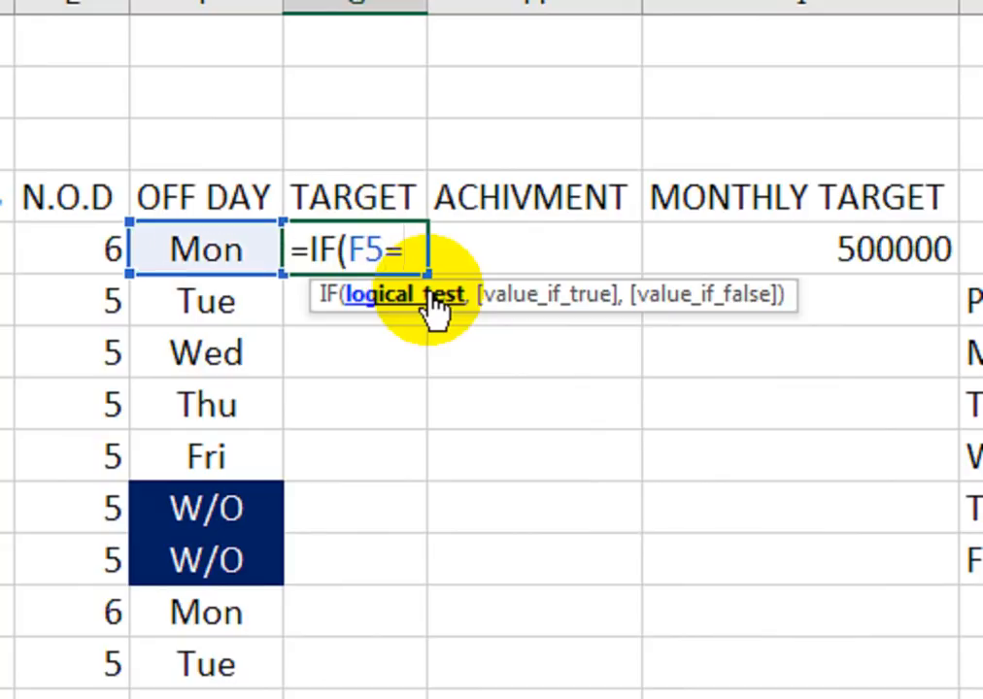
type("\"W/O")
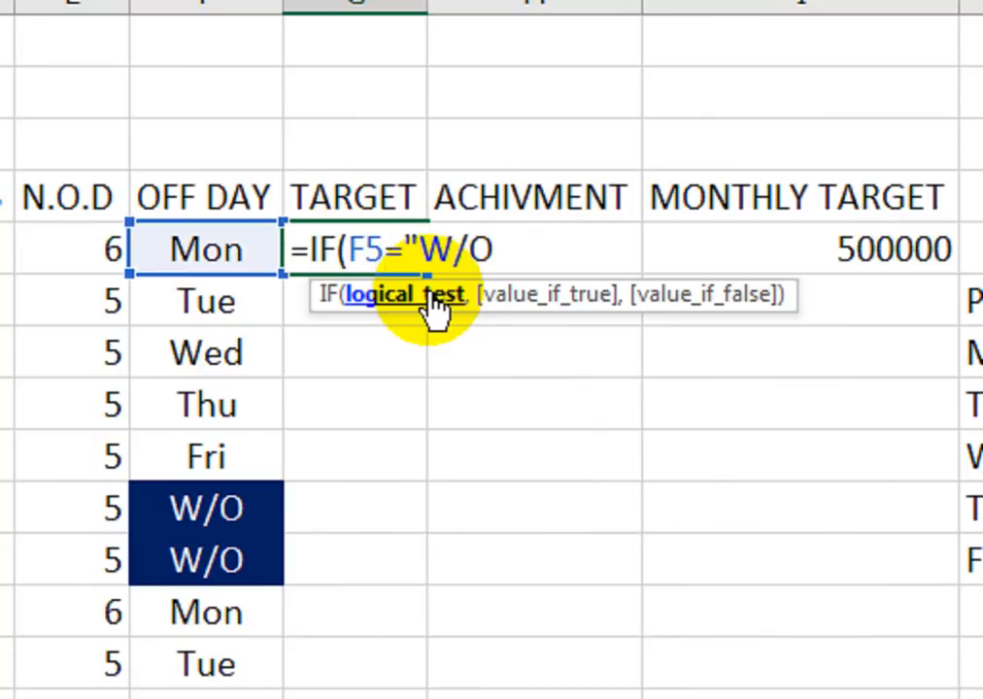
type("\",")
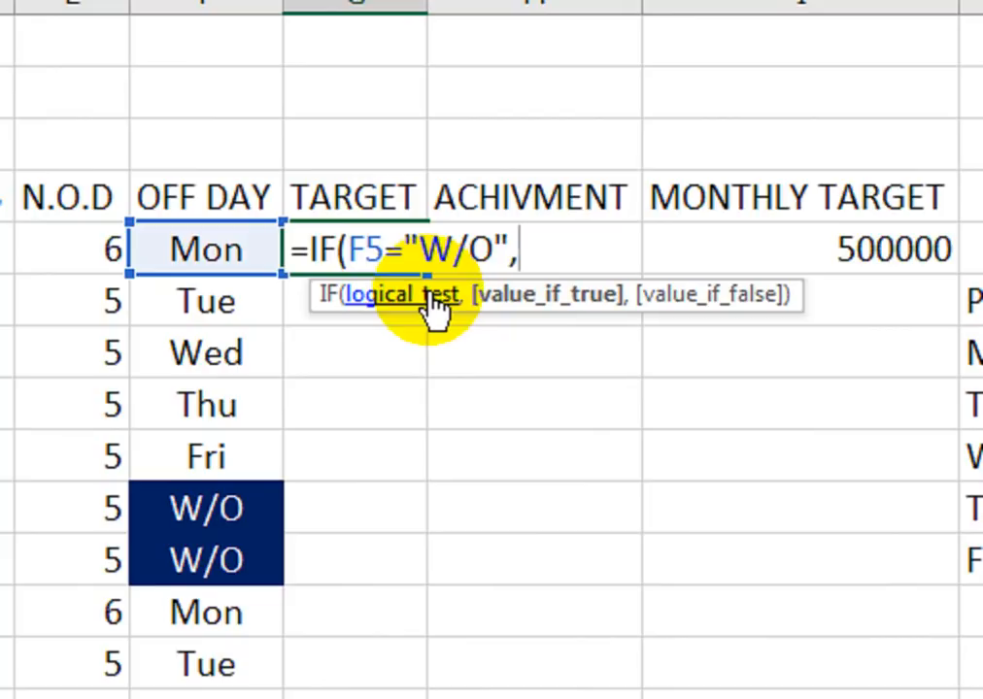
key("Left")
type(",")
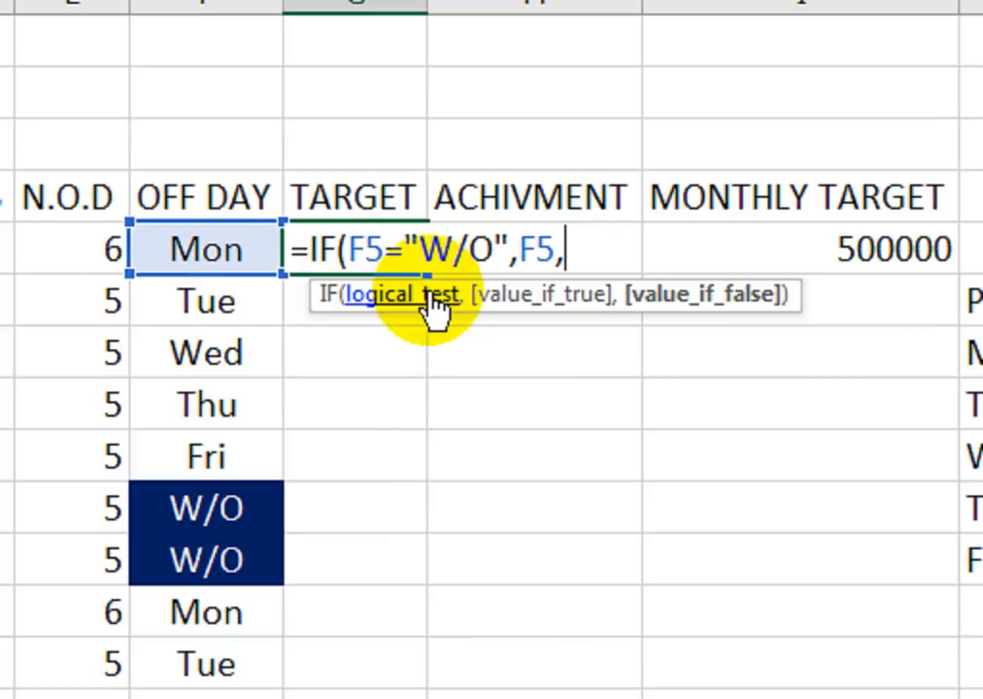
Start the IF formula's false result with the absolute monthly target $I$5 multiplied by a VLOOKUP function
key("Right")
key("Right")
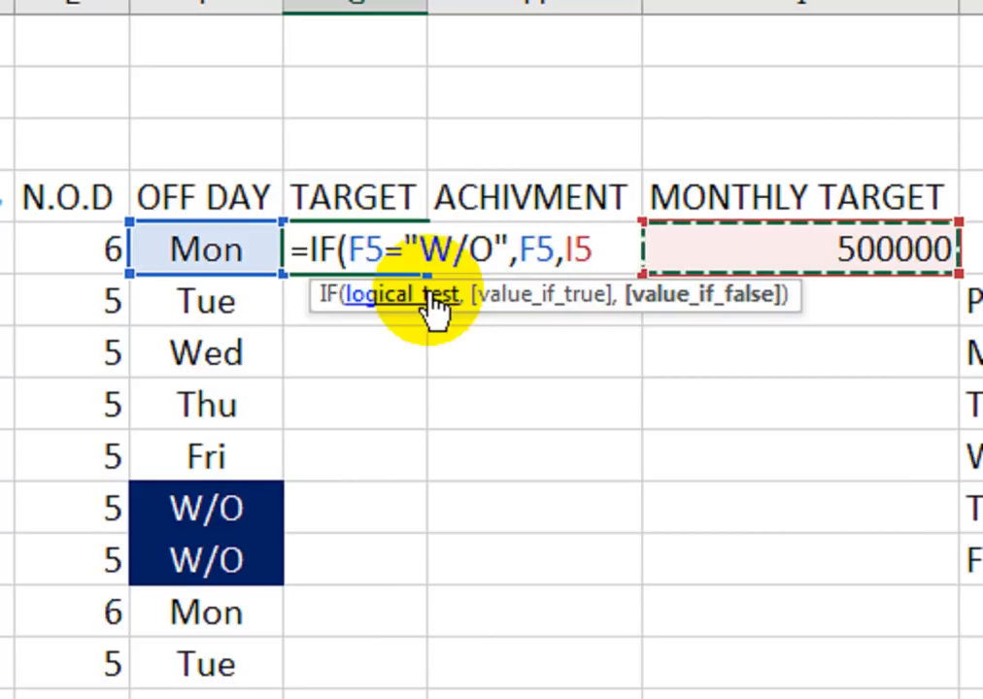
key("F4")
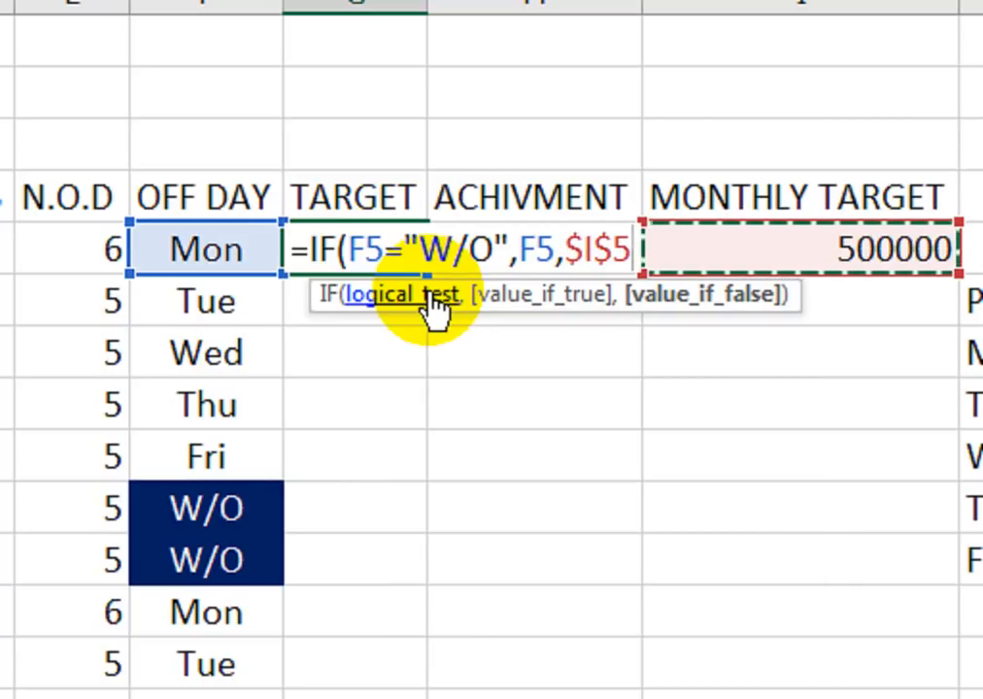
type("*")
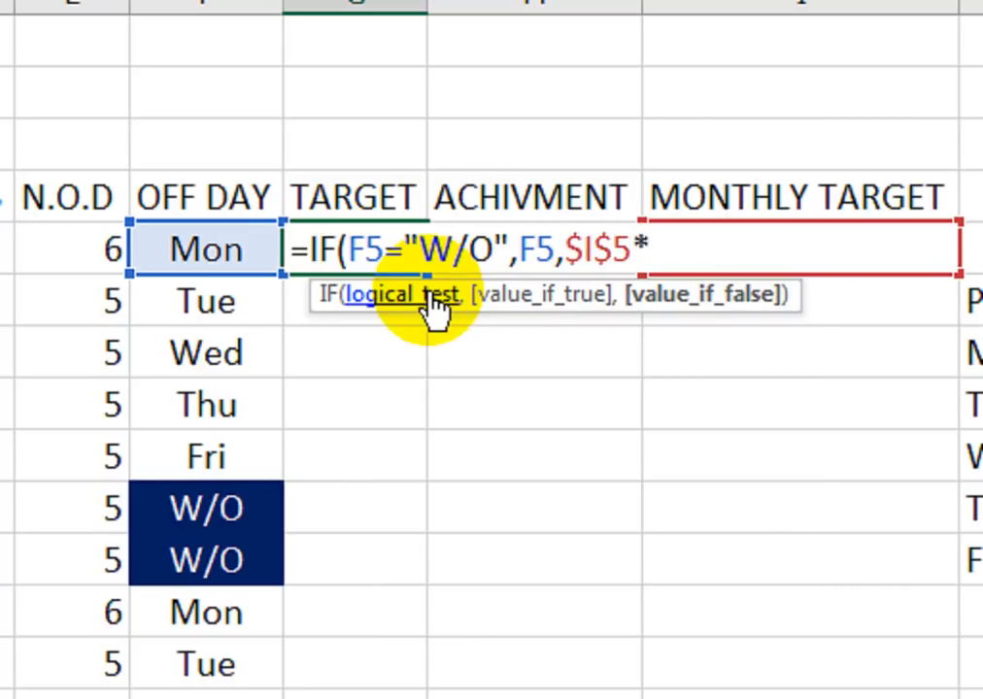
type("VL")
key("Tab")
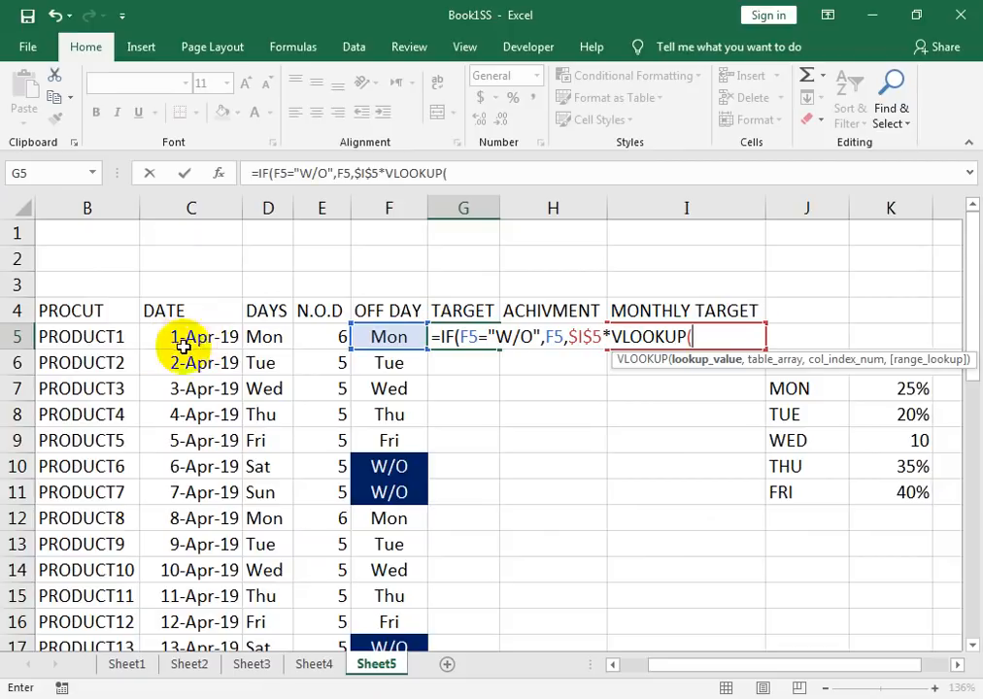
Complete the VLOOKUP to find D5 in the absolute range $J$7:$K$11, returning column 2 with an exact match (FALSE)
left_click(263, 337)
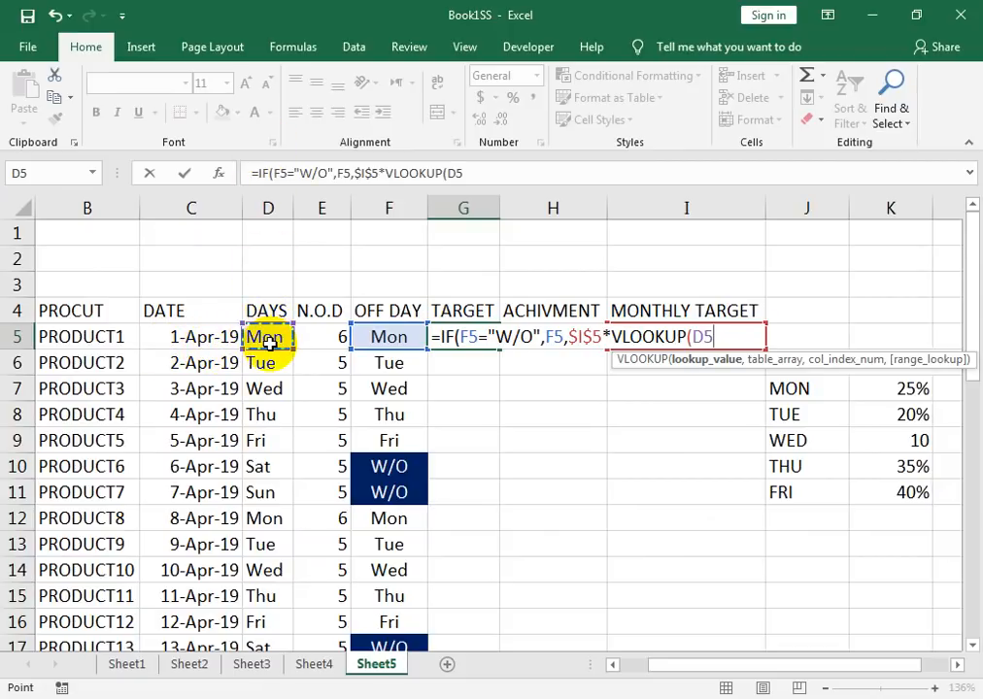
type(",")
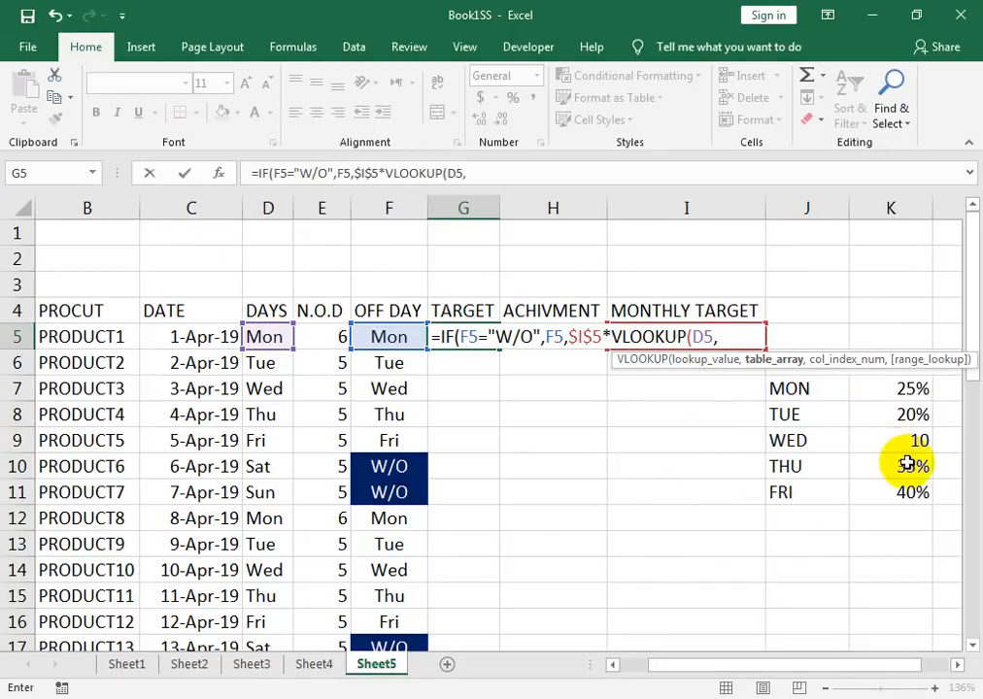
left_click_drag(913, 491, 794, 402)
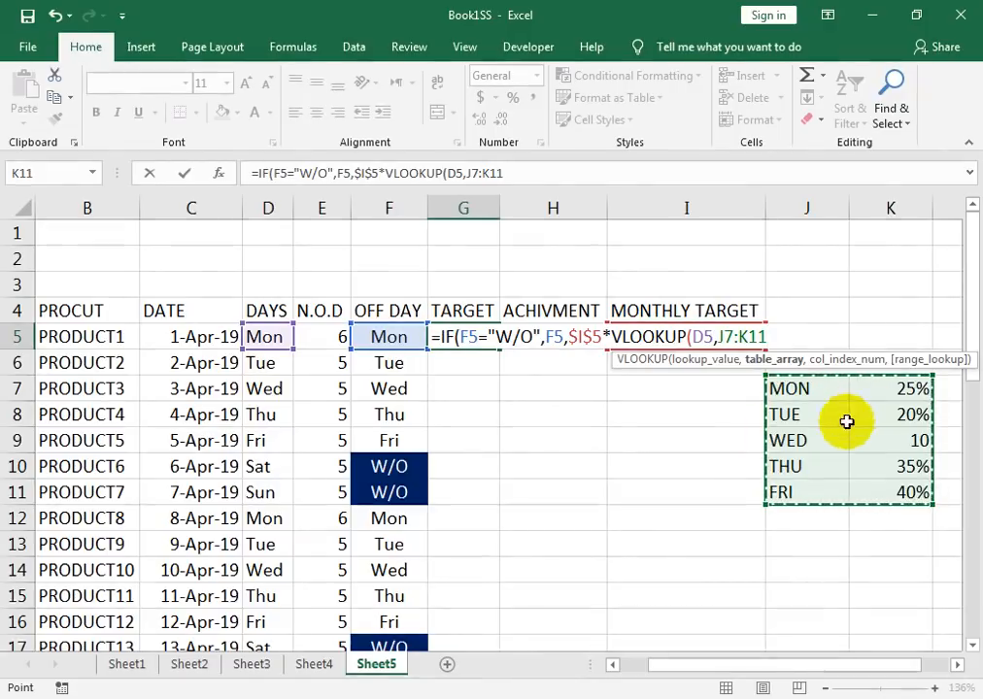
key("F4")
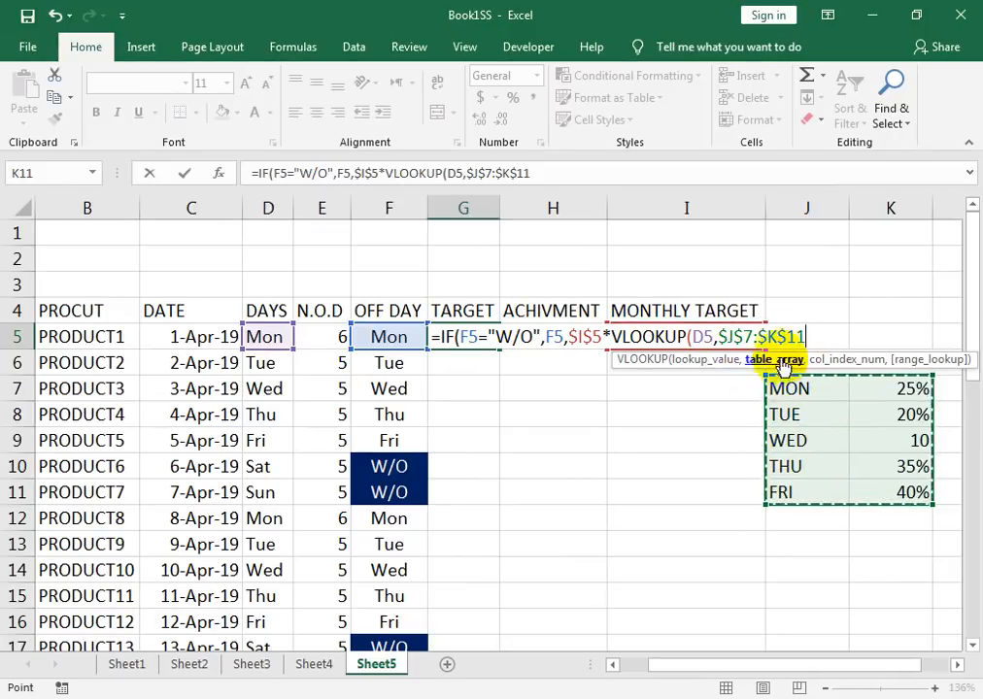
type(",2")
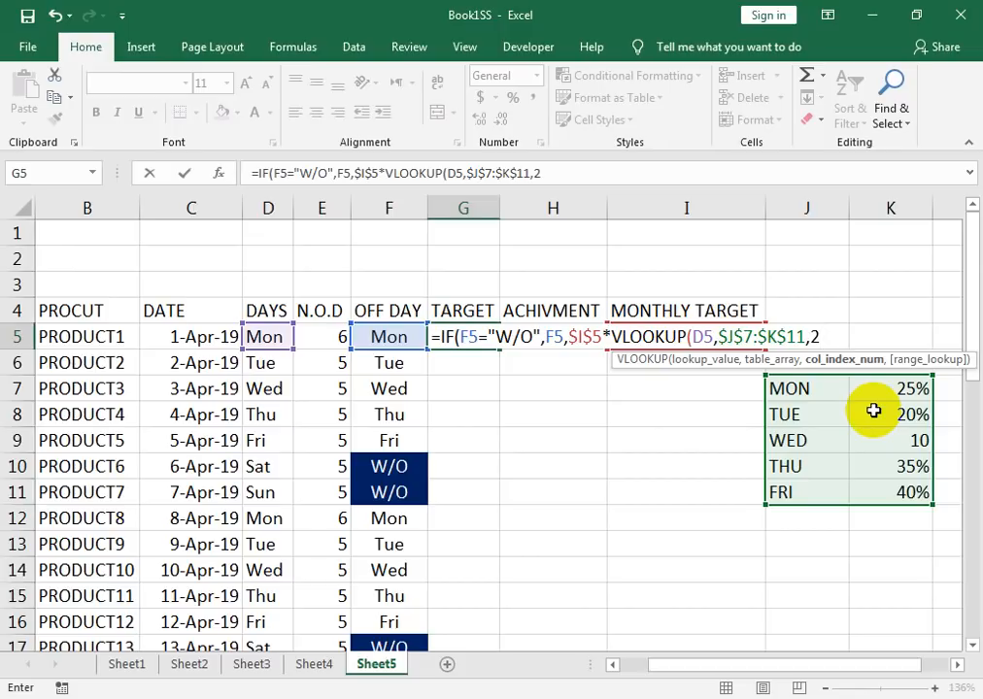
type(",")
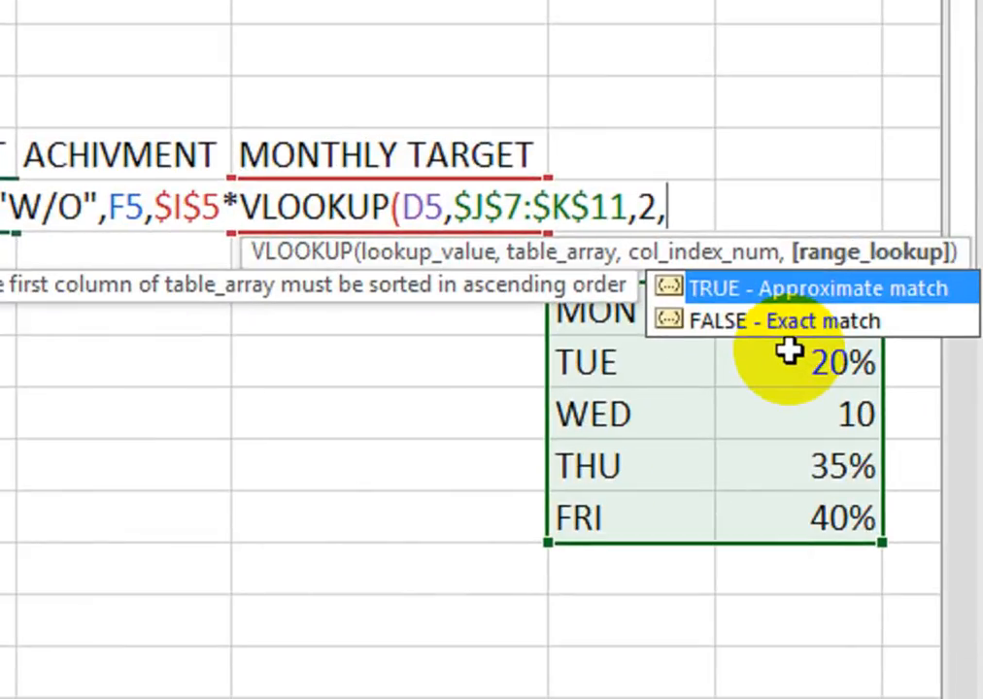
key("Down")
key("Tab")
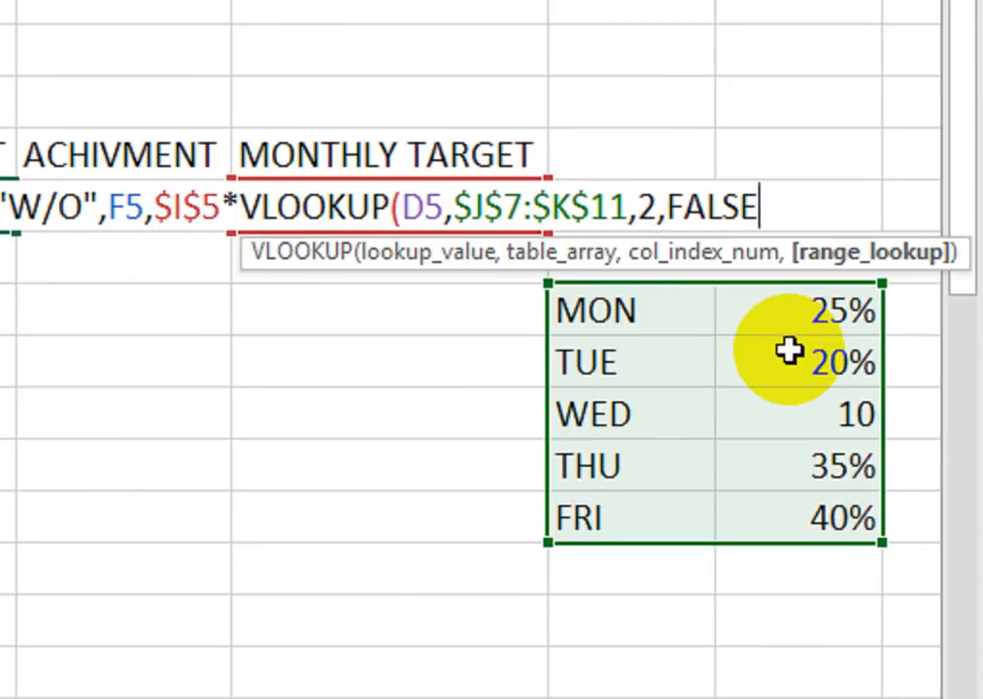
type(")")
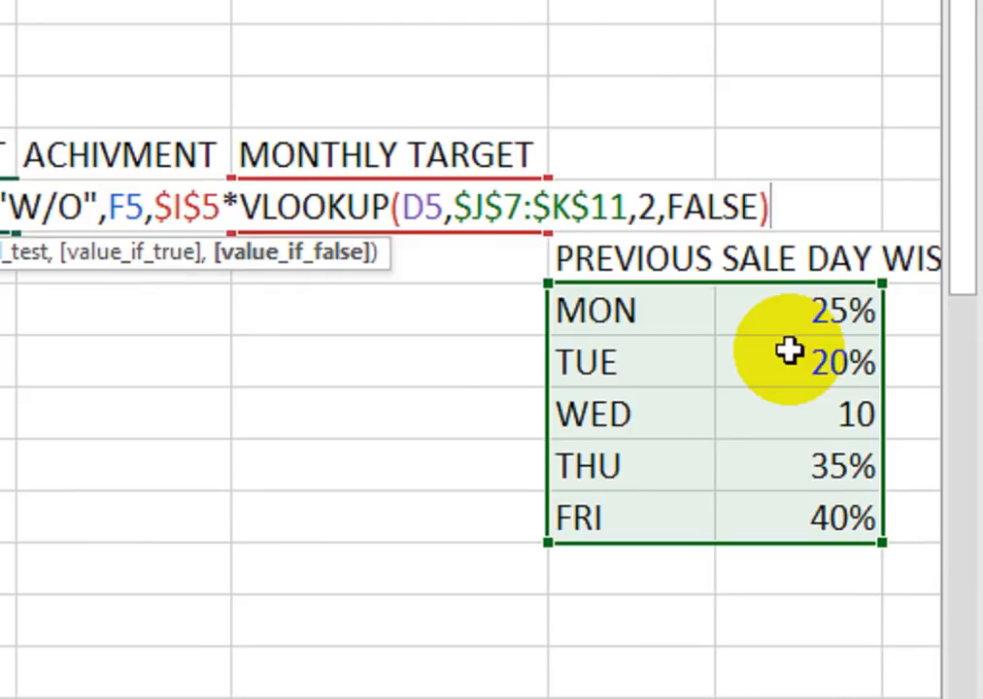
Divide the VLOOKUP result by a COUNTIFS function whose criteria range is the absolute DAYS range $D$5:$D$40
type("/")
type("COUNT")
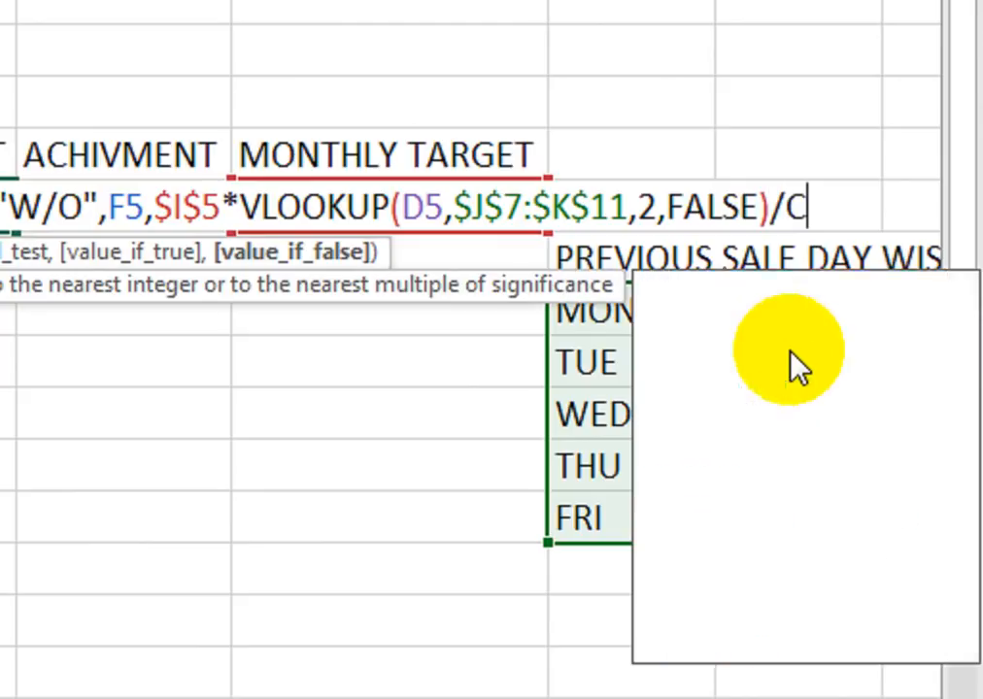
type("IFS")
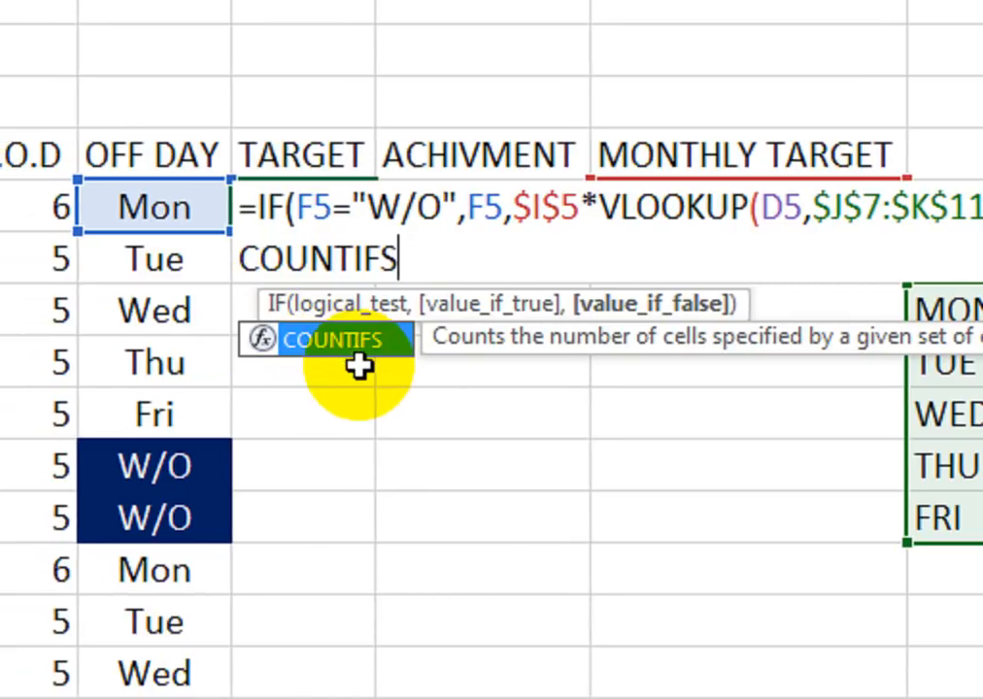
key("Tab")
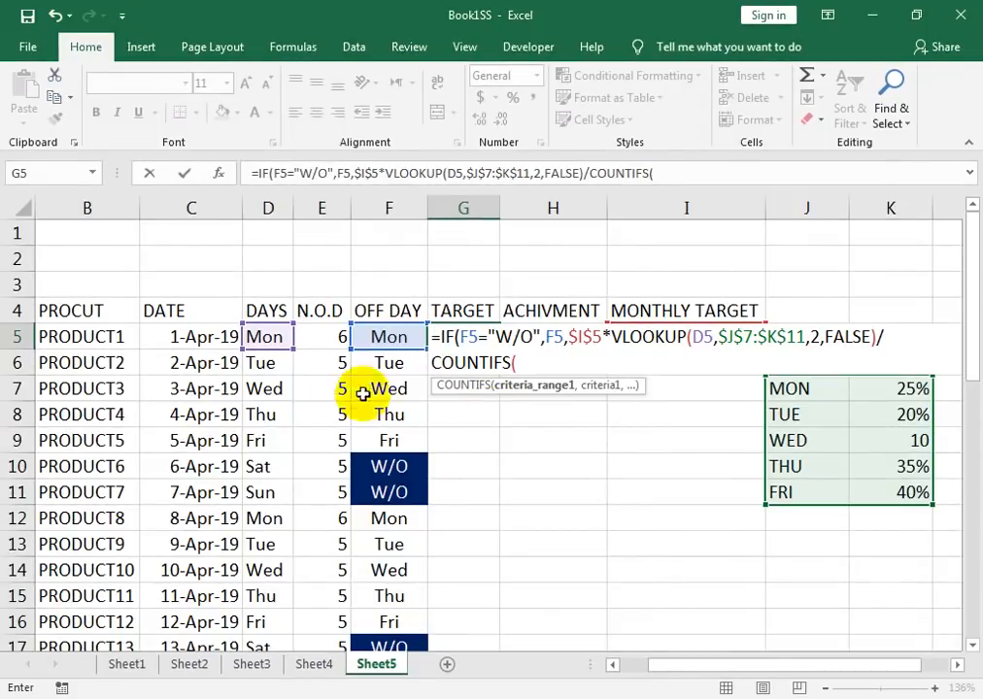
left_click(275, 336)
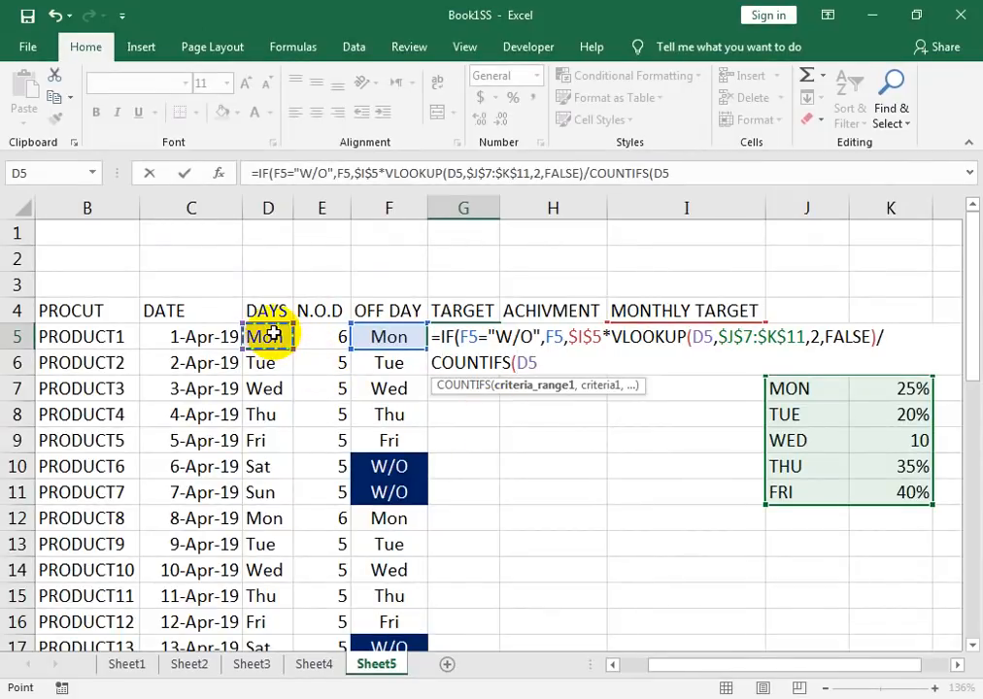
key("ctrl+shift+Down")
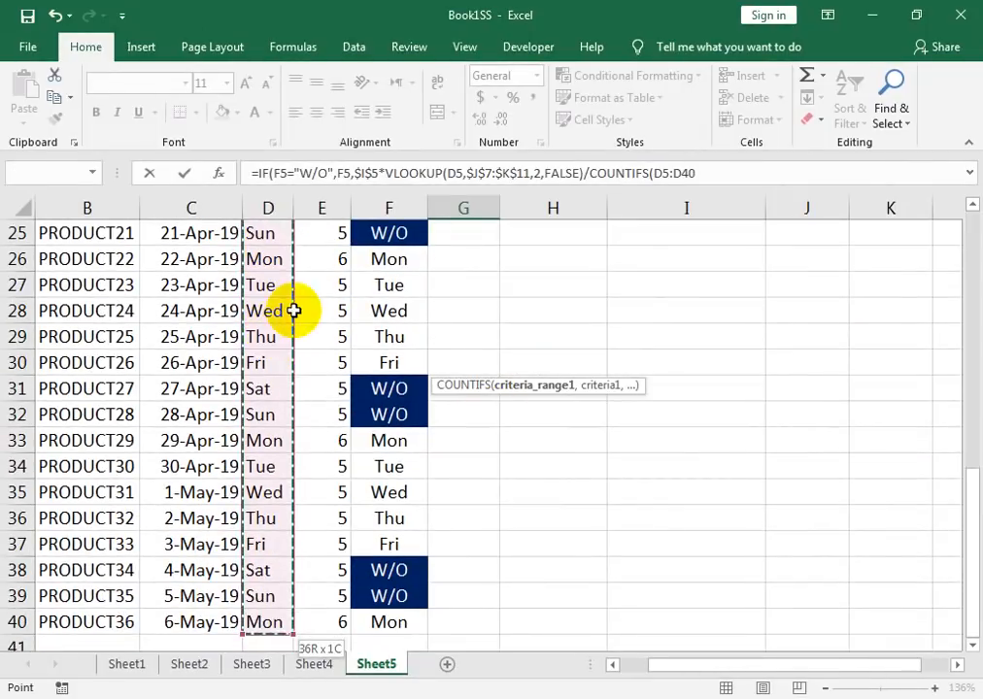
scroll(975, 241, "up", 2)
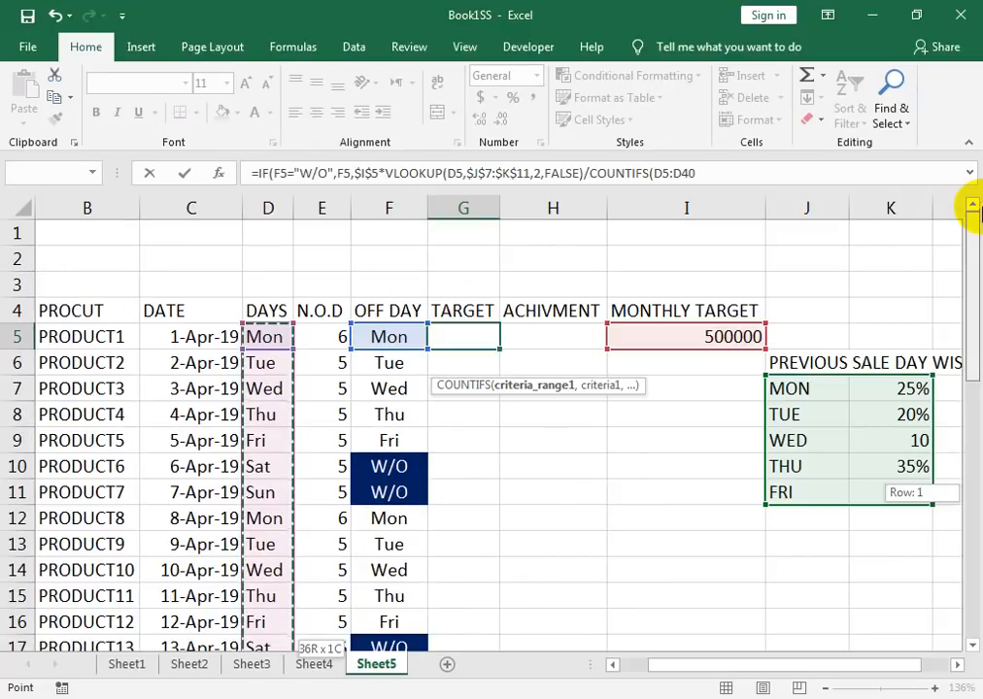
left_click_drag(516, 363, 588, 357)
key("F4")
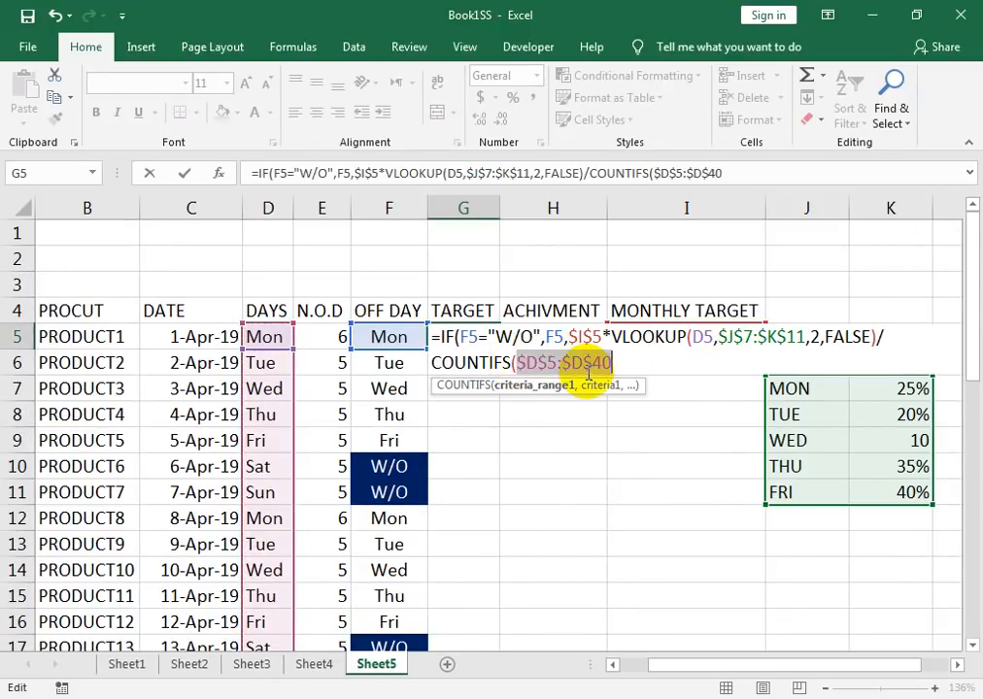
key("Right")
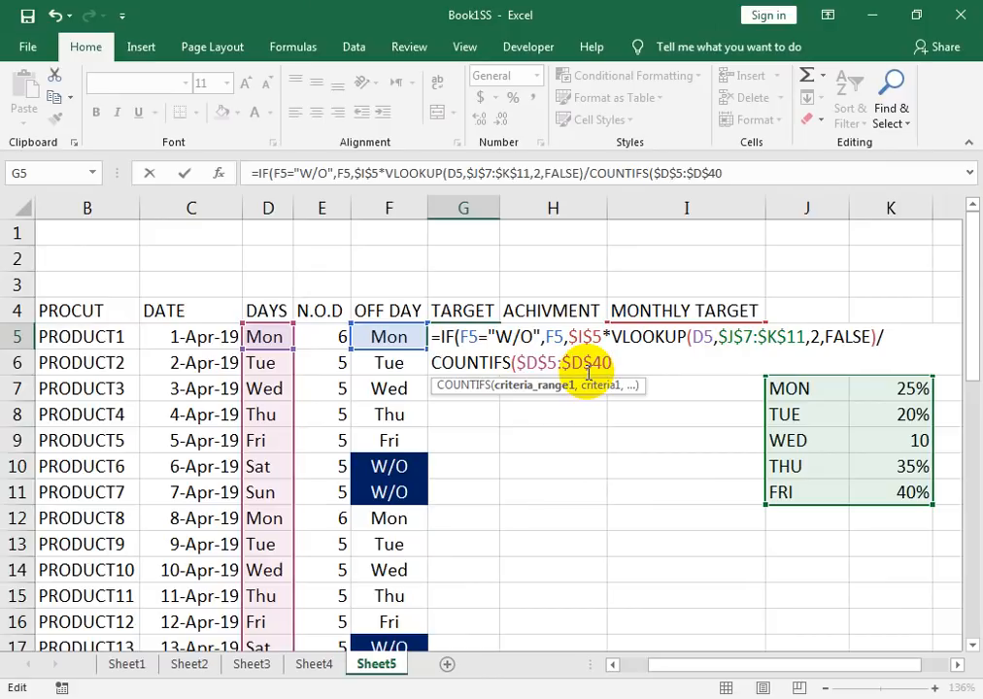
Use D5 as the COUNTIFS criterion, close both functions and enter the TARGET formula in G5
type(",")
key("Left")
key("Right")
left_click(281, 333)
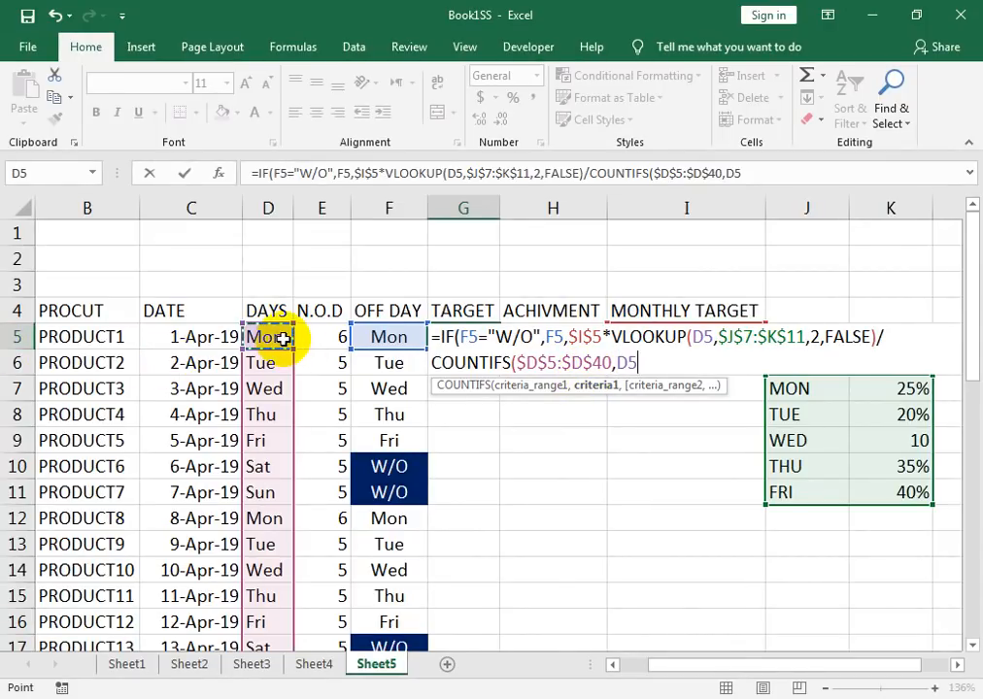
type("))")
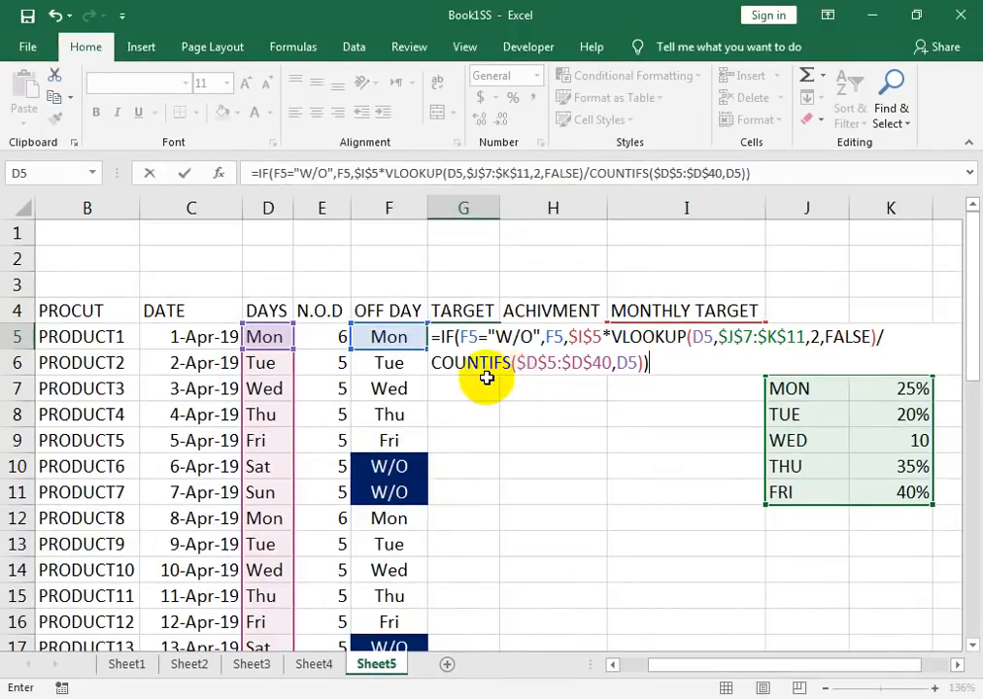
key("Return")
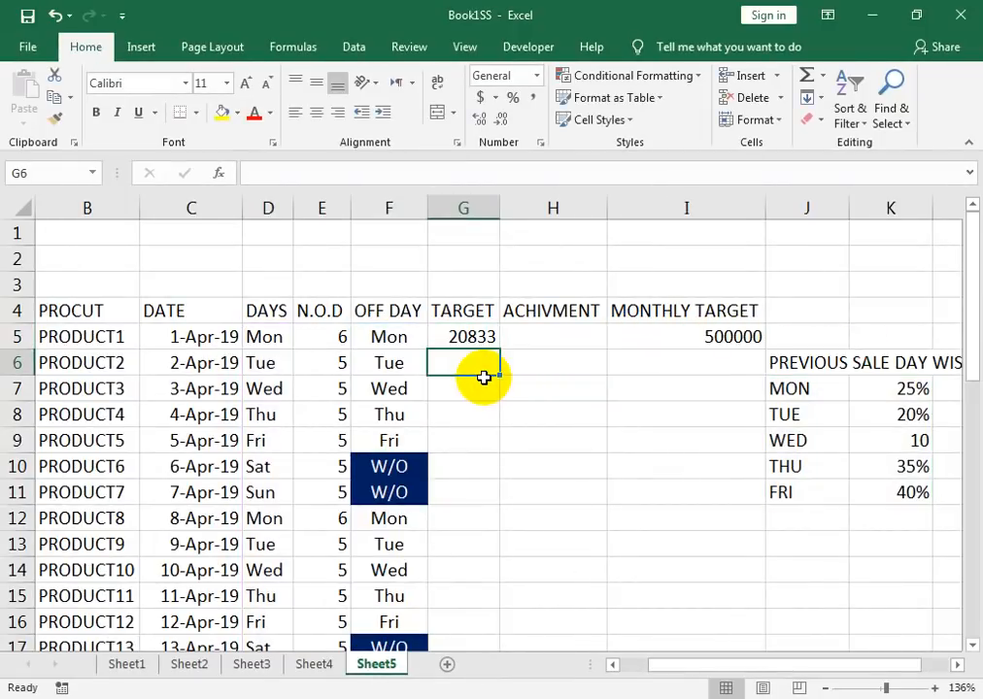
Fill the G5 target formula down the TARGET column and autofit the column's width
left_click(491, 337)
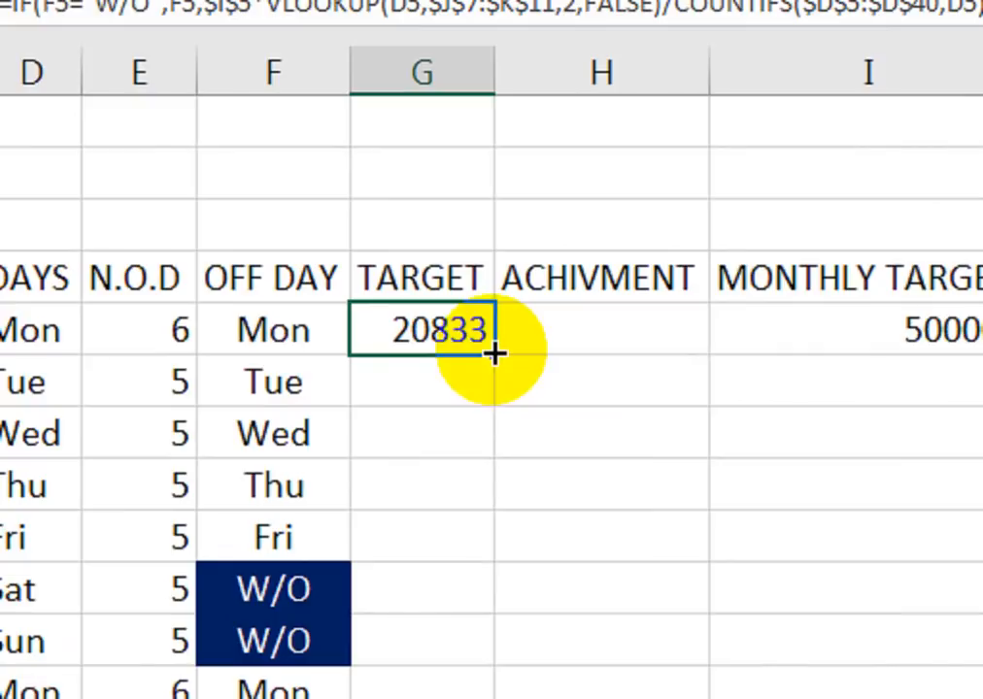
double_click(492, 352)
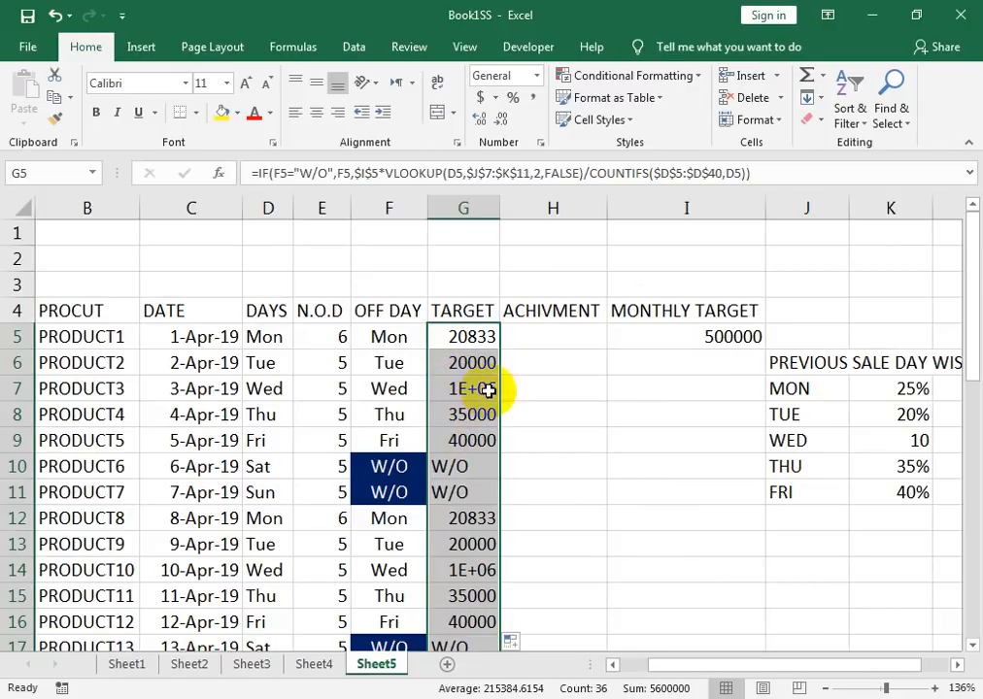
double_click(499, 208)
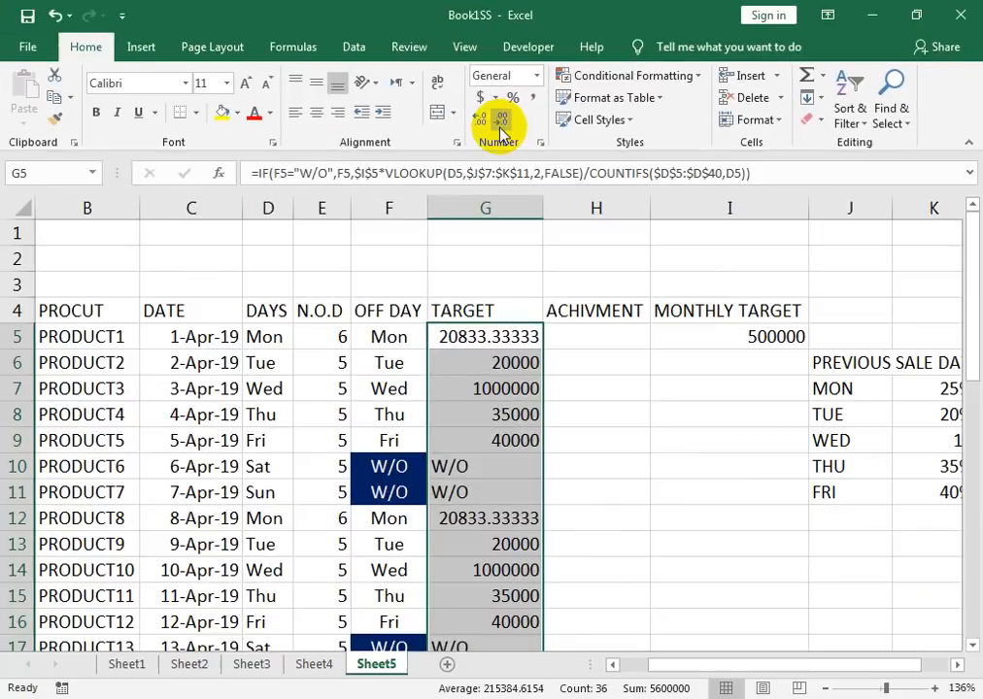
Format the TARGET values as centred numbers with no decimals and narrow column G around them
left_click(463, 239)
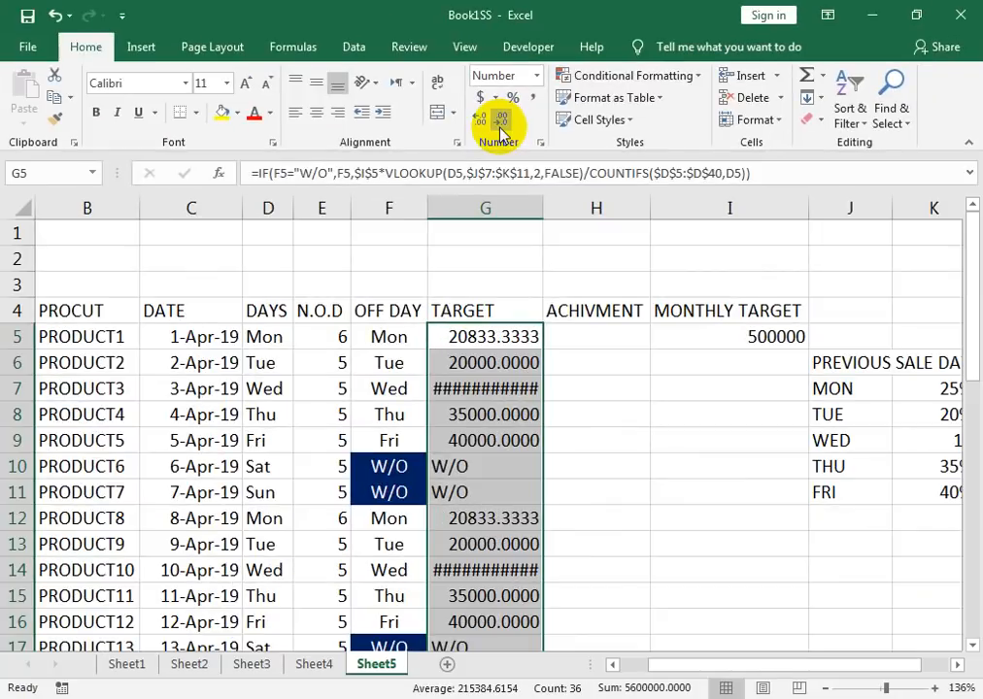
left_click(501, 124)
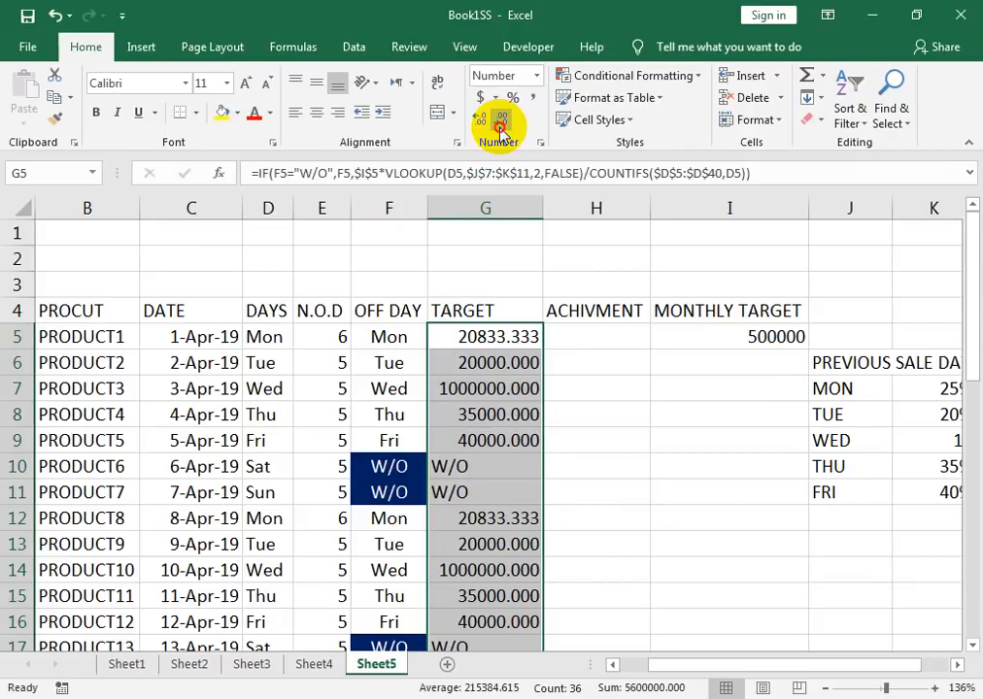
left_click(500, 125)
left_click(500, 124)
left_click(500, 125)
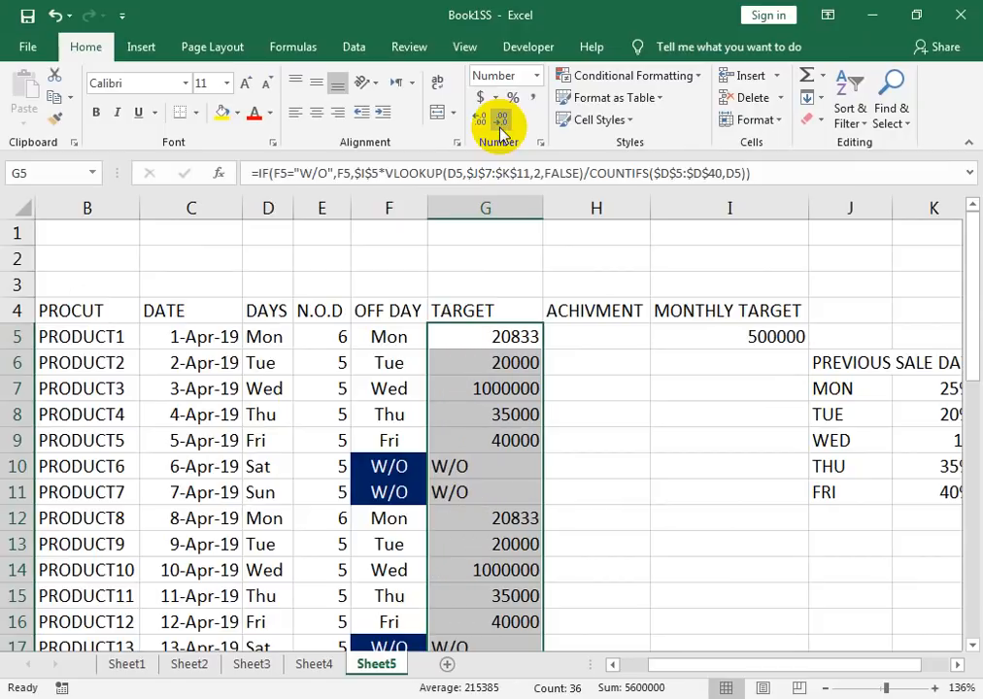
left_click(316, 113)
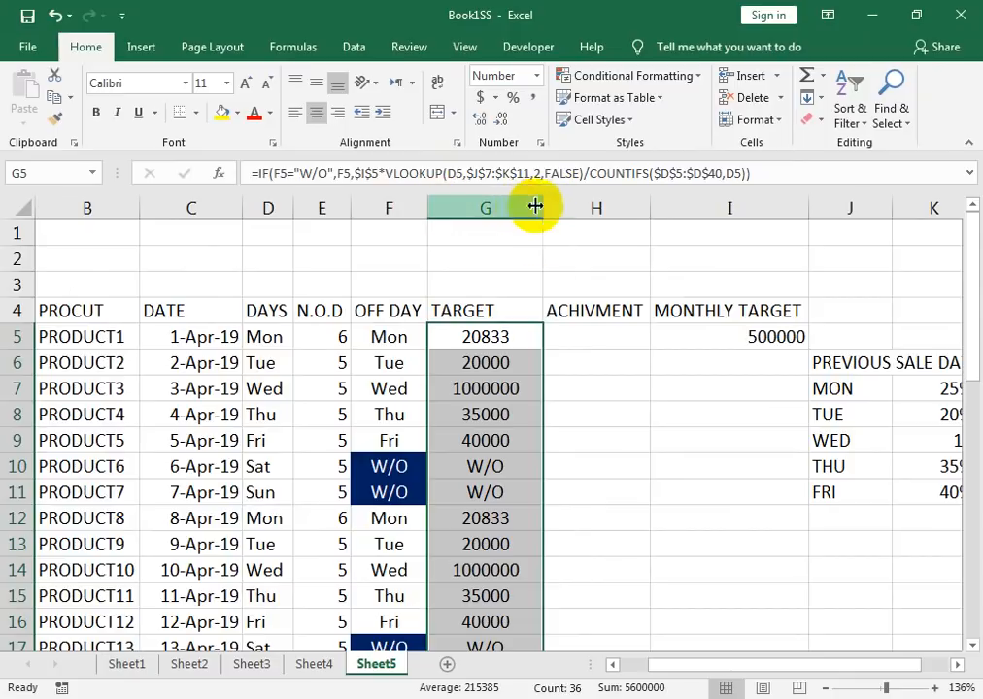
left_click_drag(552, 202, 537, 213)
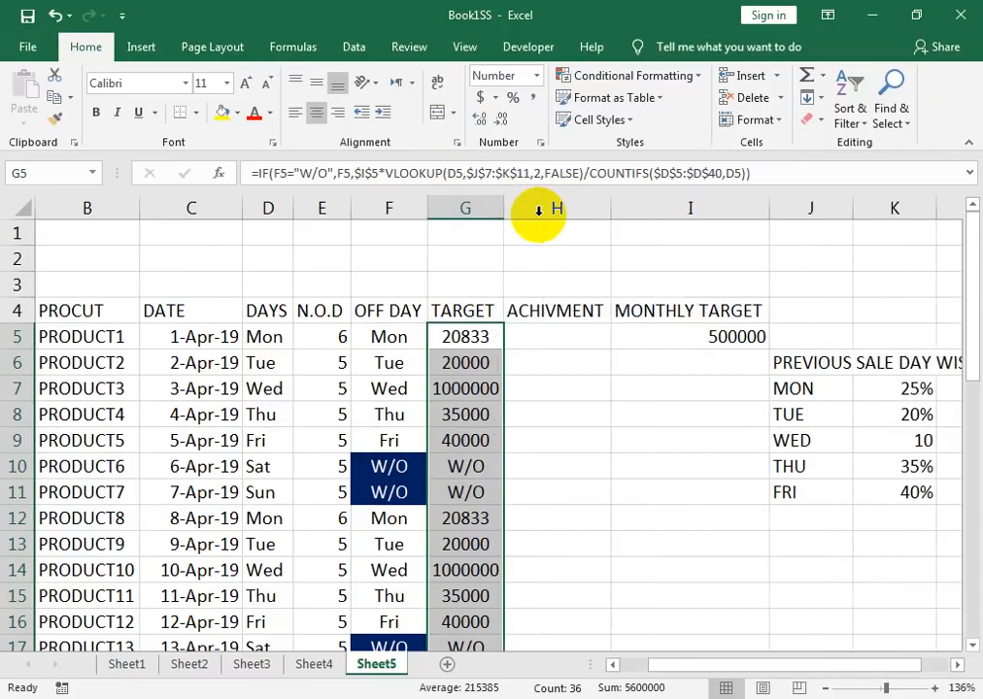
Enter the formula =G5/$I$5 in ACHIVMENT cell H5 to divide the daily target by the monthly target
left_click(561, 340)
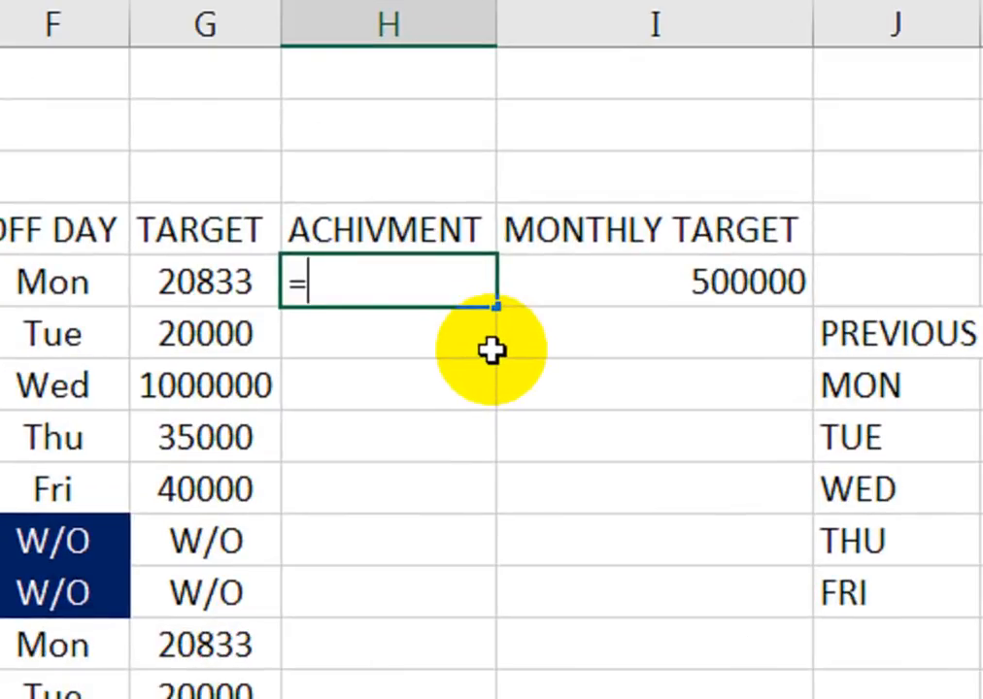
key("Left")
type("/")
key("Right")
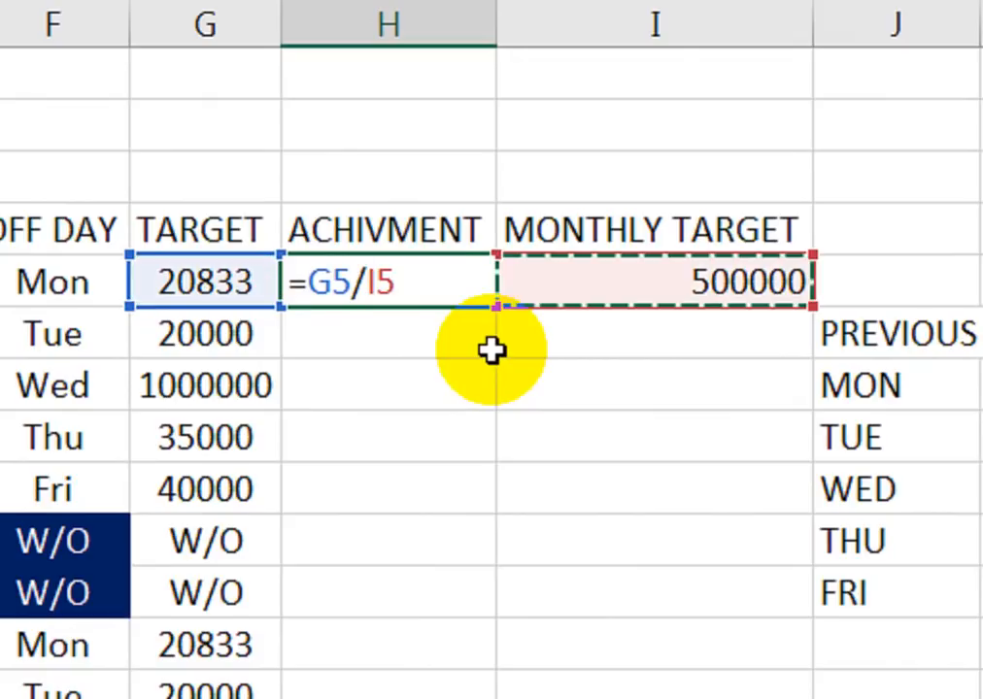
key("F4")
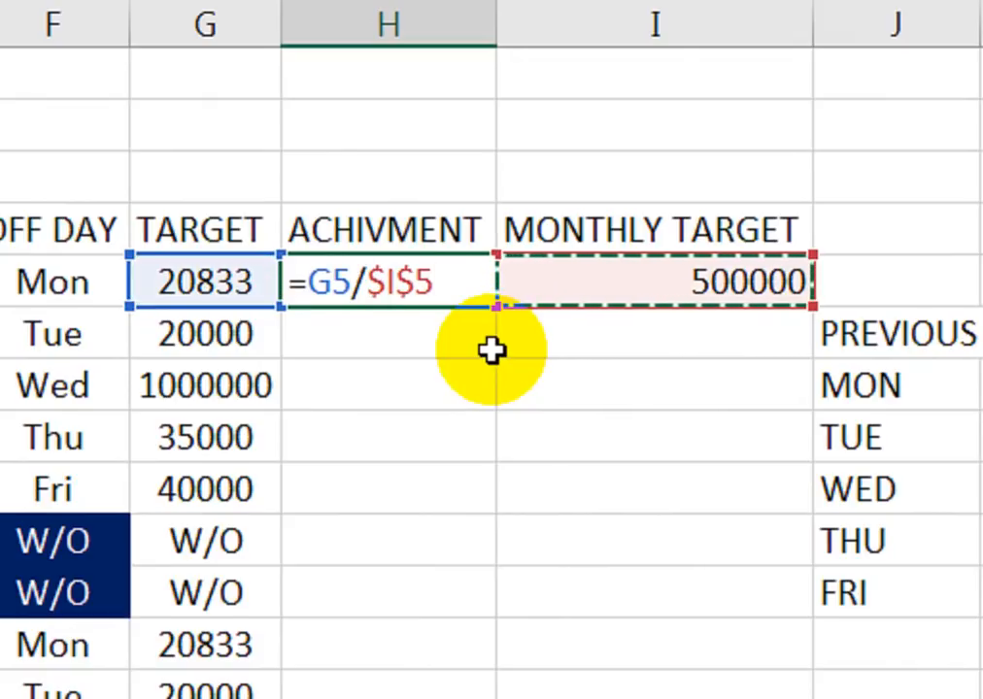
key("Return")
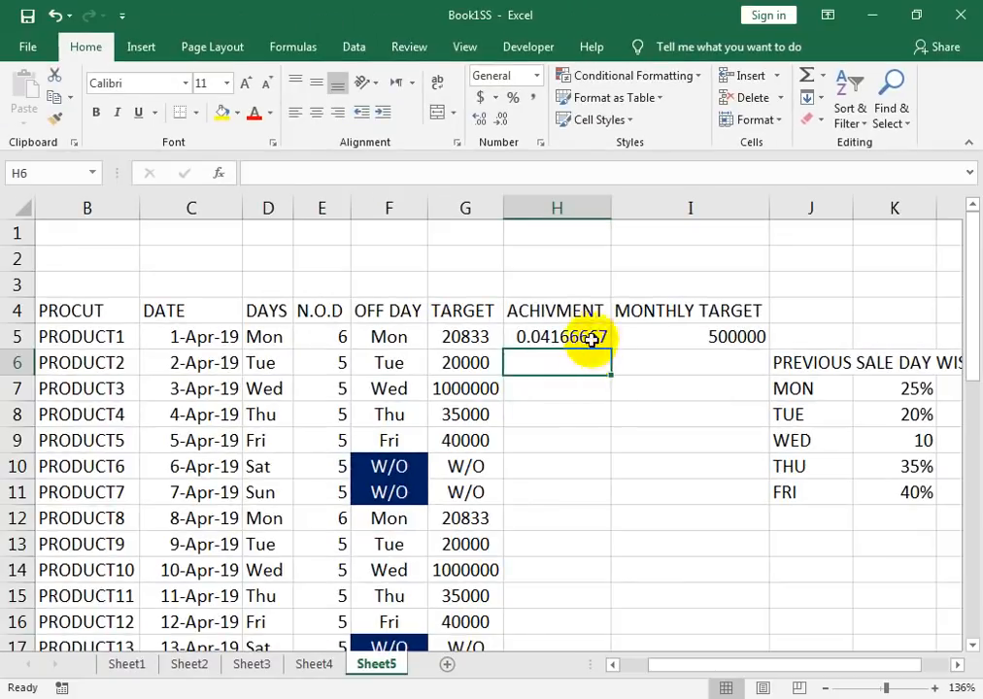
Fill the H5 division formula down the ACHIVMENT column
key("Up")
key("Up")
key("Down")
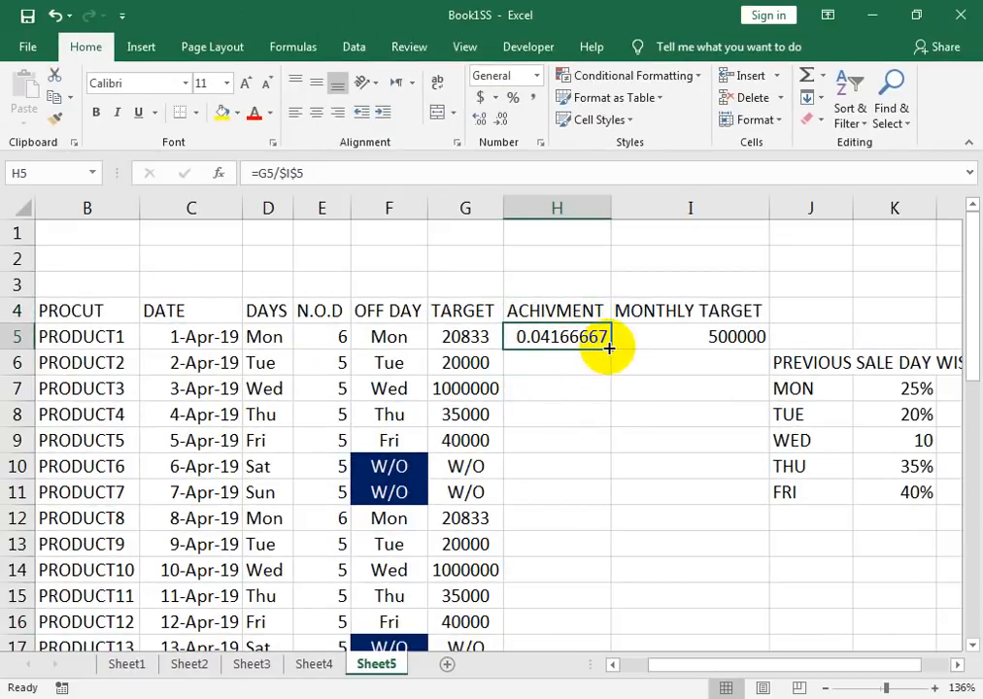
double_click(496, 307)
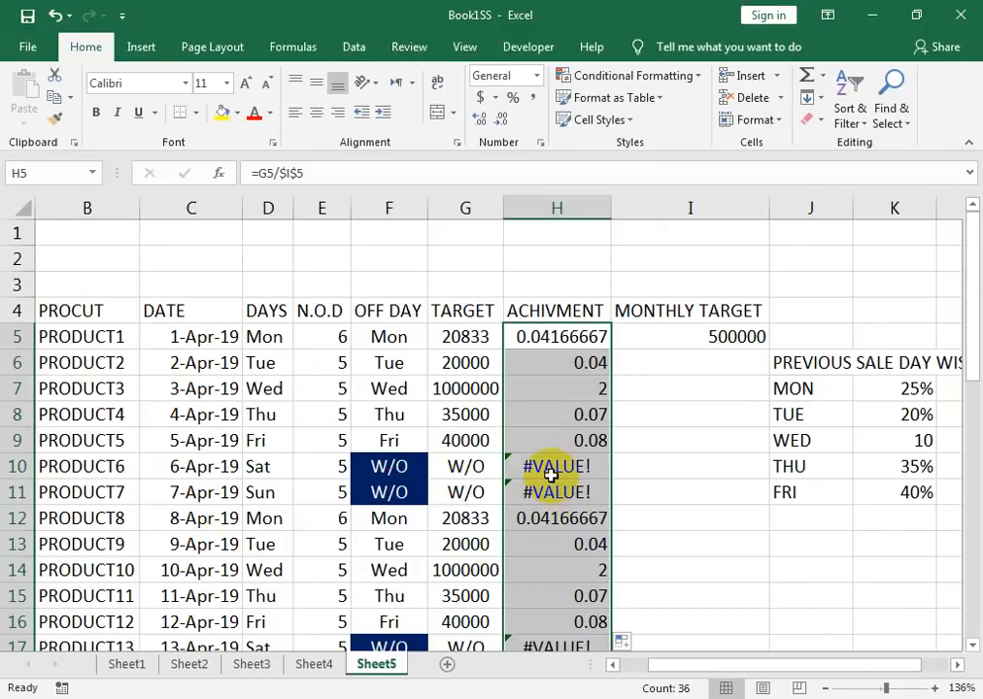
Wrap the H5 ACHIVMENT formula in IFERROR with a fallback of 0, giving =IFERROR(G5/$I$5,0)
double_click(567, 336)
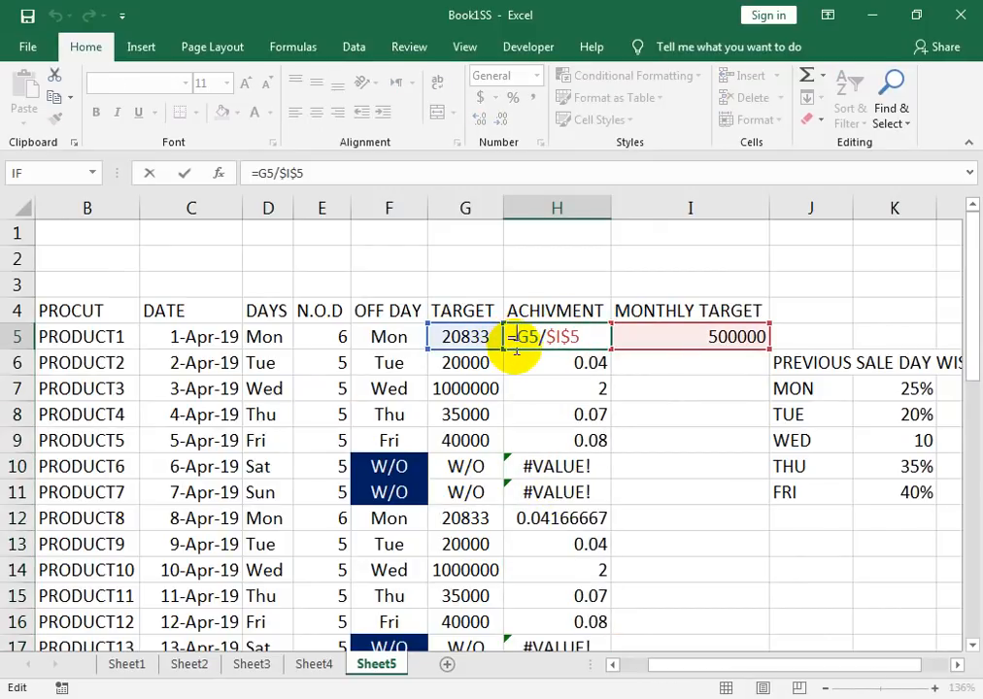
type("IE")
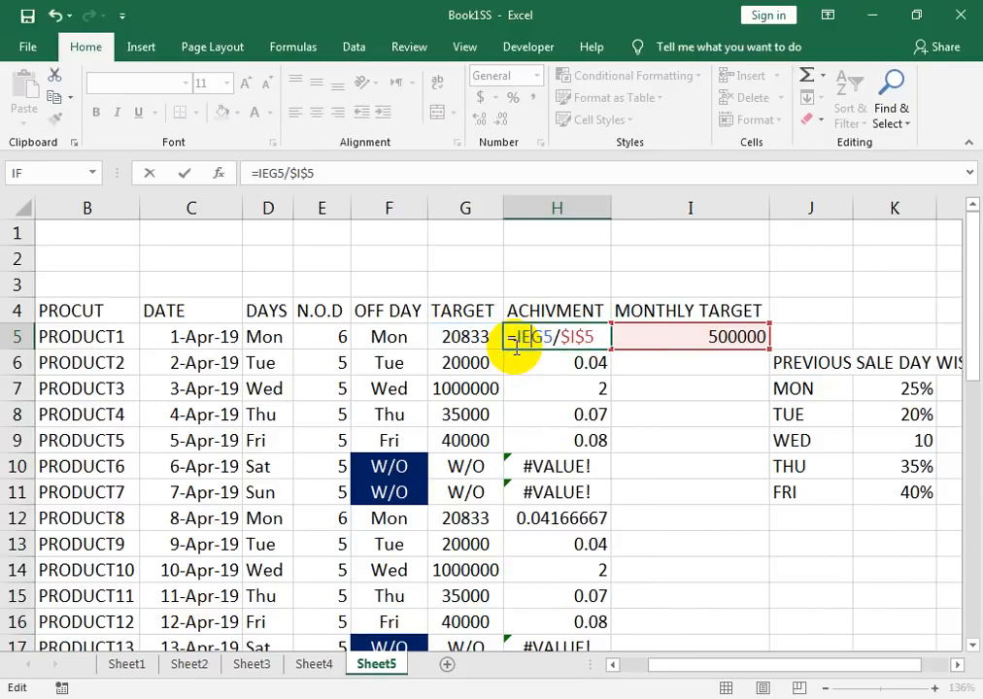
key("BackSpace")
type("F")
key("Down")
key("Tab")
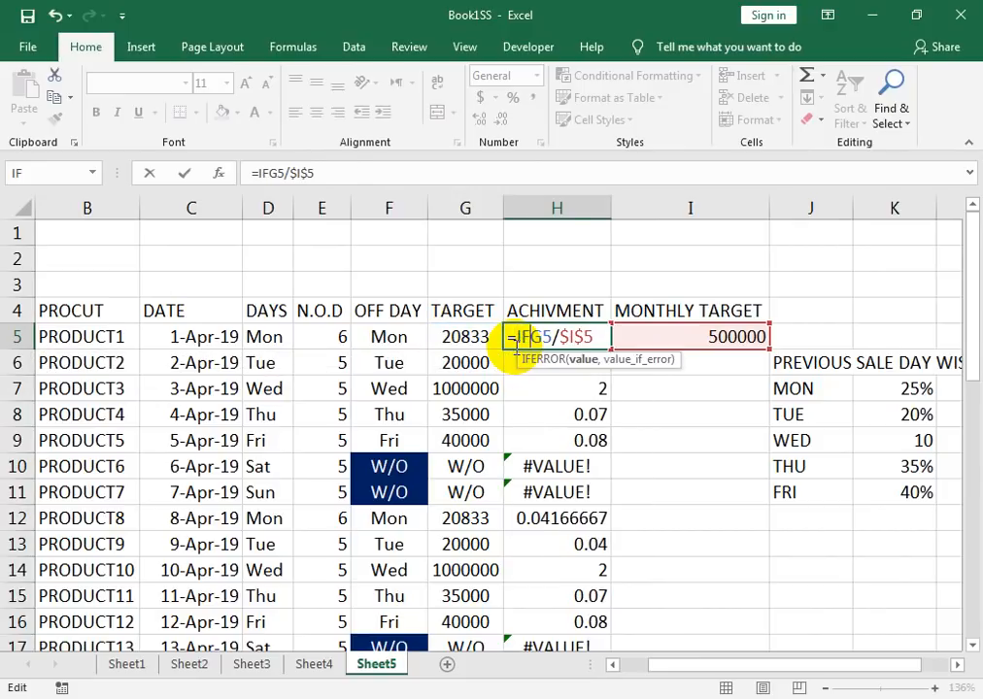
type(",")
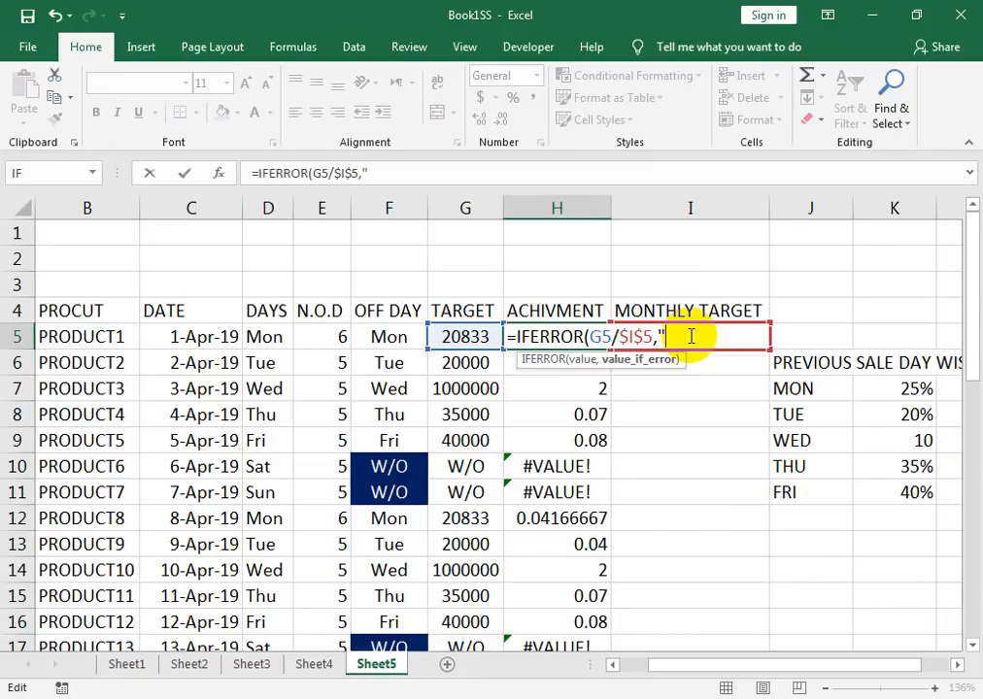
type("0)")
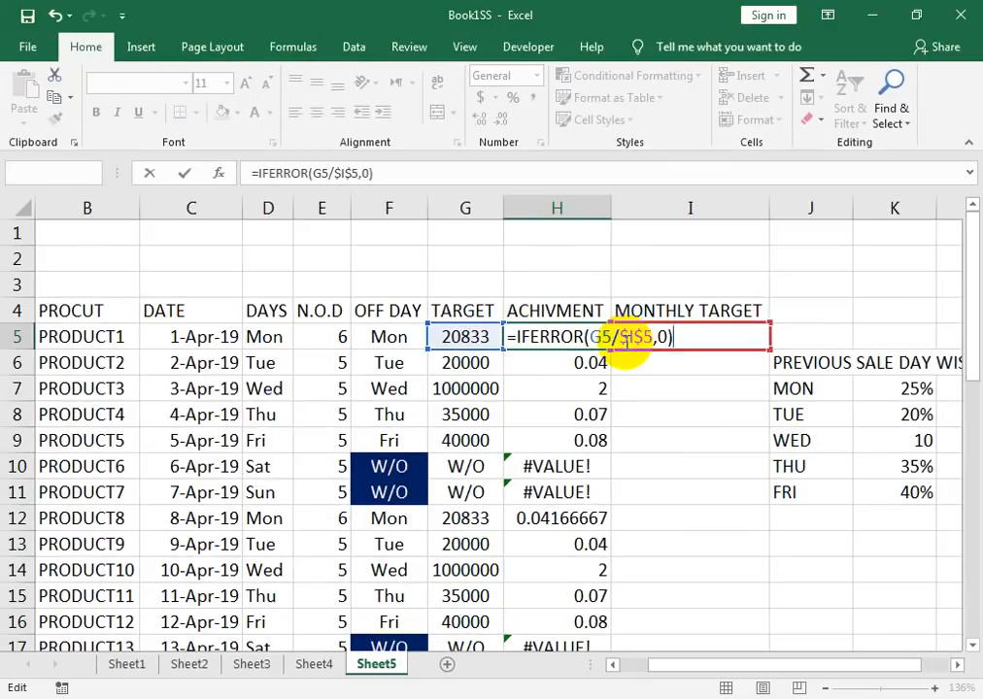
key("Return")
left_click(284, 366)
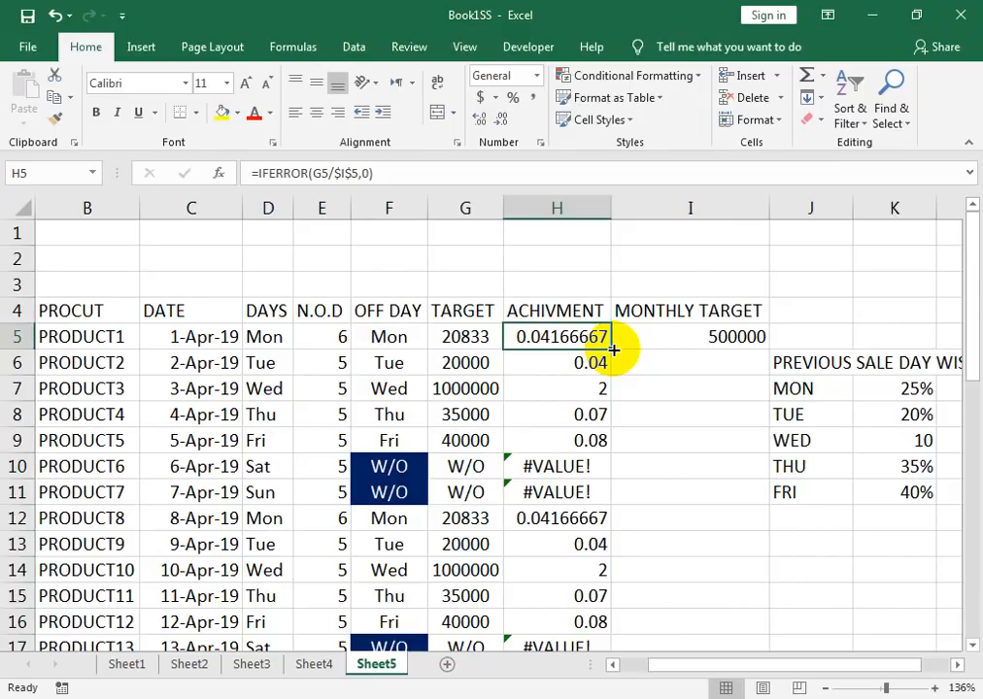
Change the IFERROR fallback in H5 to "W/O" and fill the formula down the ACHIVMENT column
double_click(563, 338)
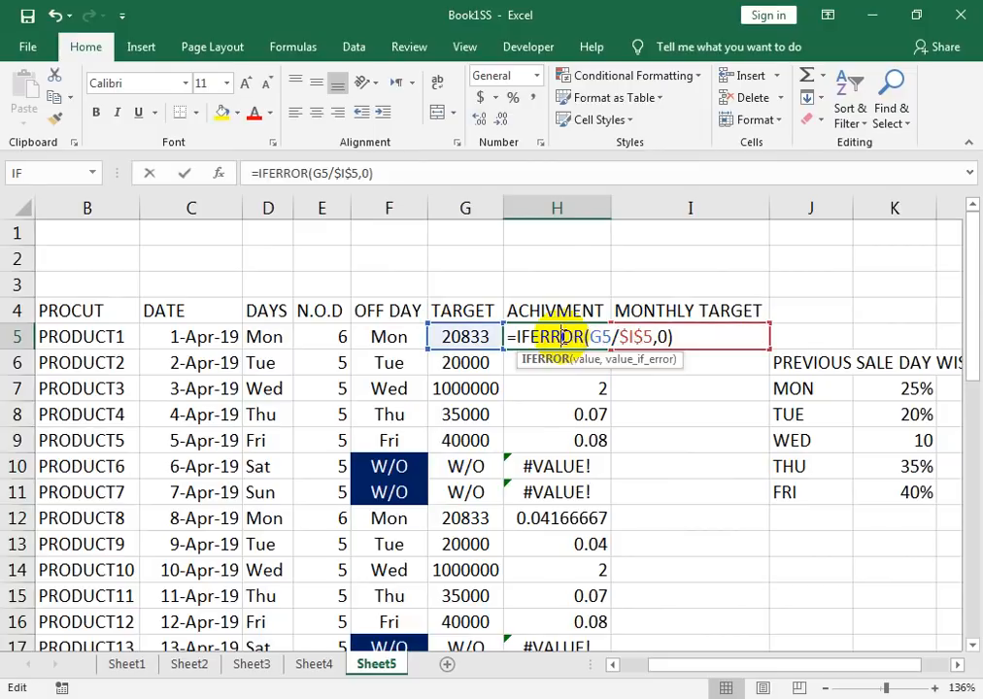
left_click(661, 336)
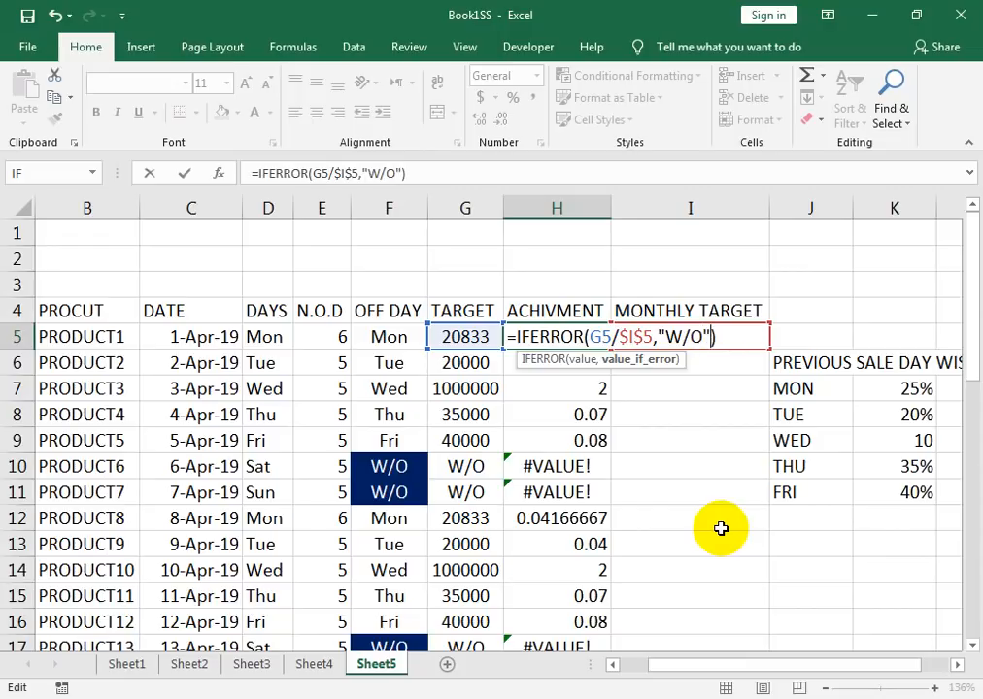
type(")")
key("Return")
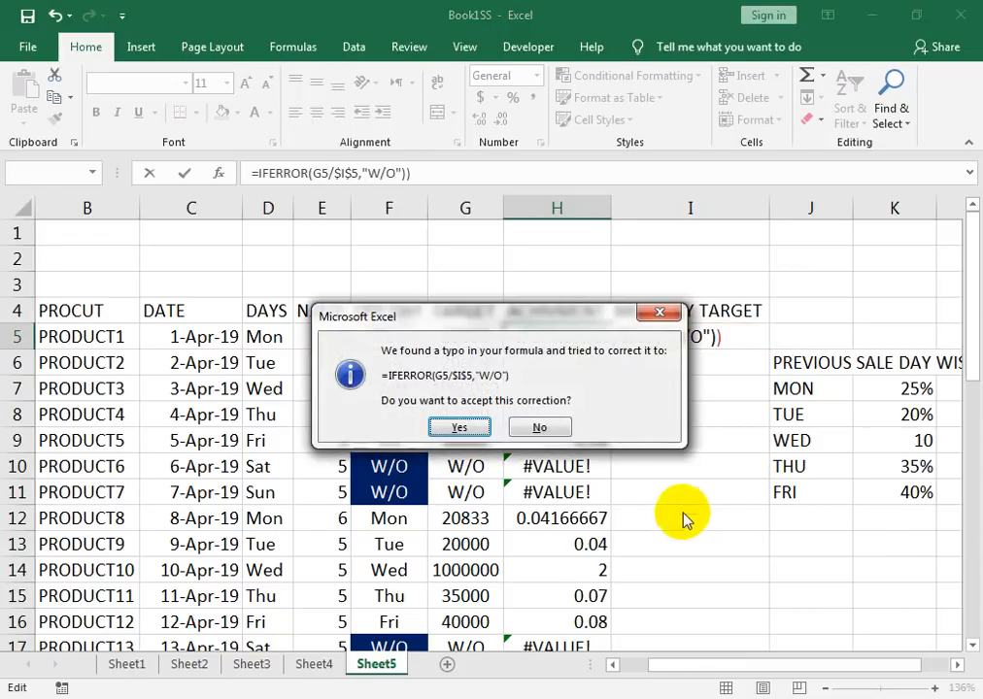
left_click(477, 428)
left_click(573, 339)
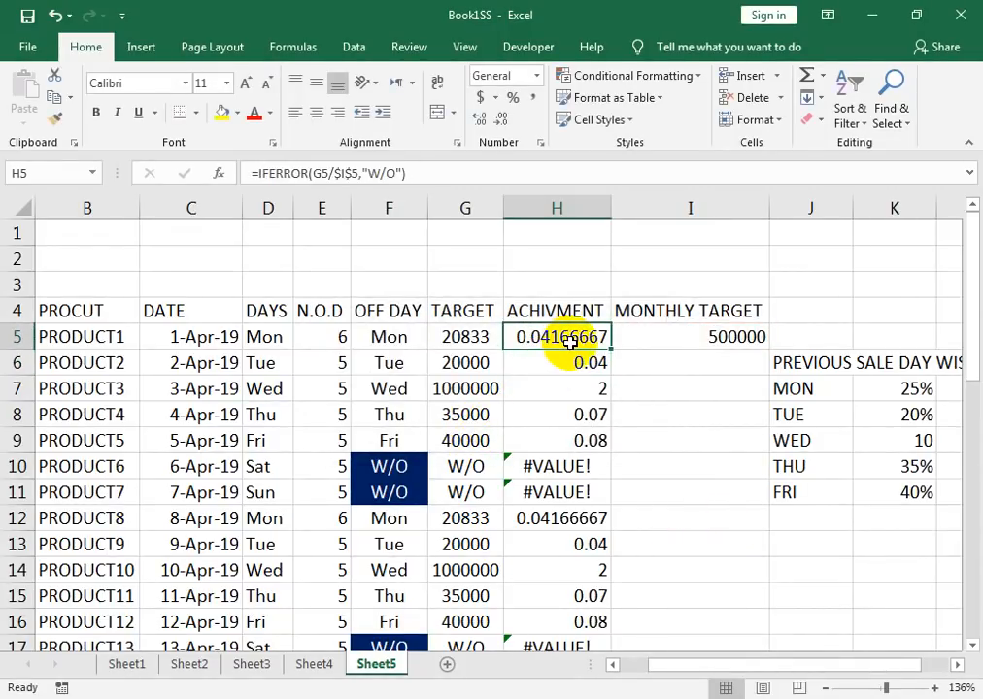
double_click(618, 342)
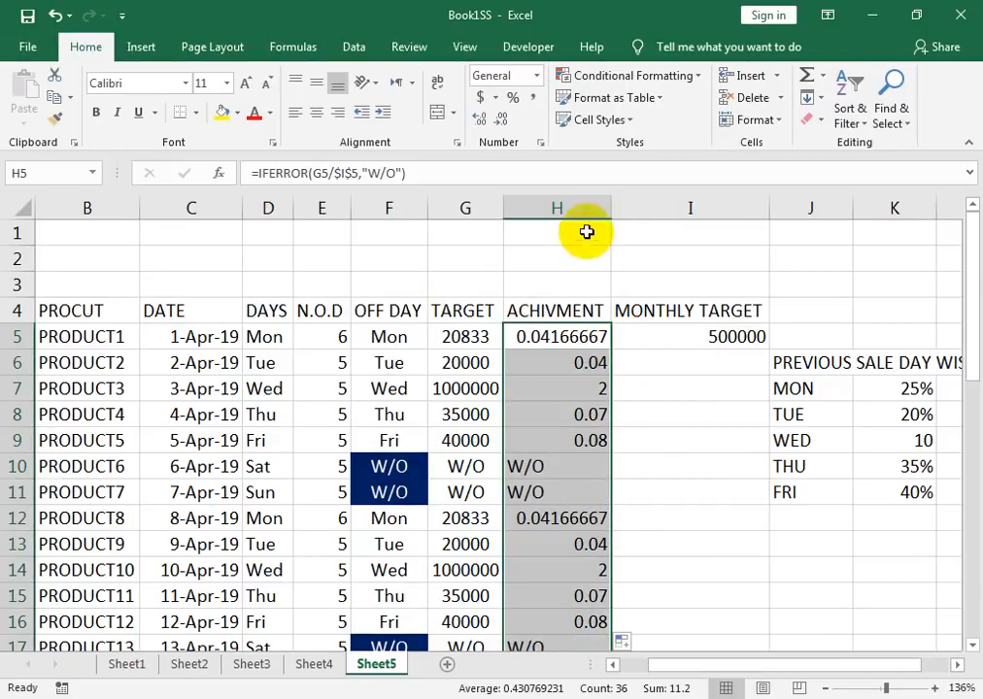
Format the ACHIVMENT values as percentages and autofit column H
double_click(614, 201)
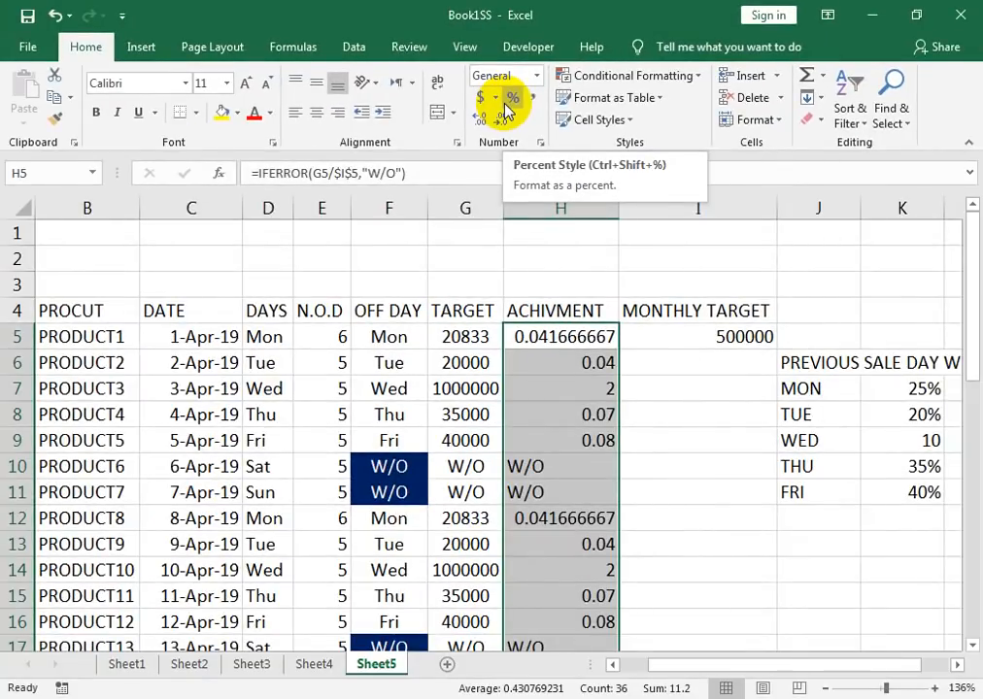
left_click(510, 99)
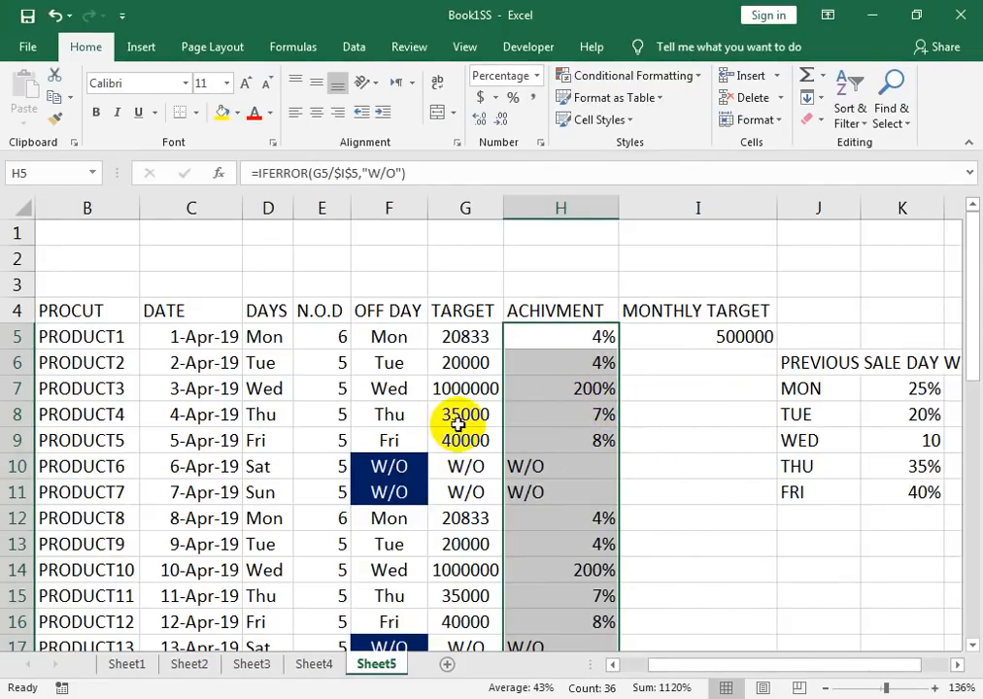
left_click(485, 392)
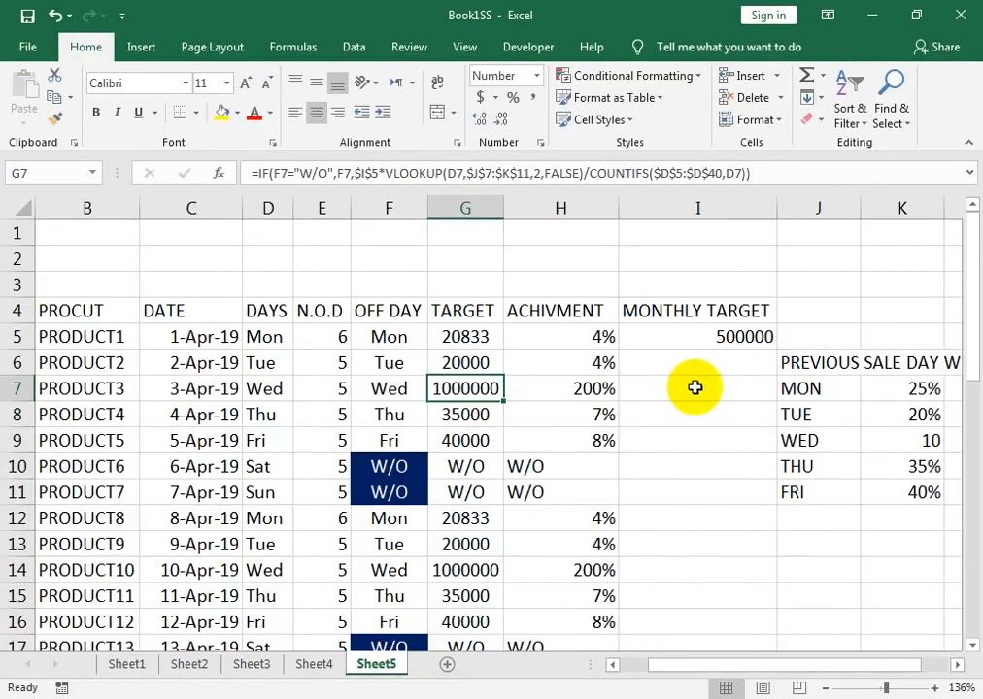
double_click(620, 208)
left_click(571, 410)
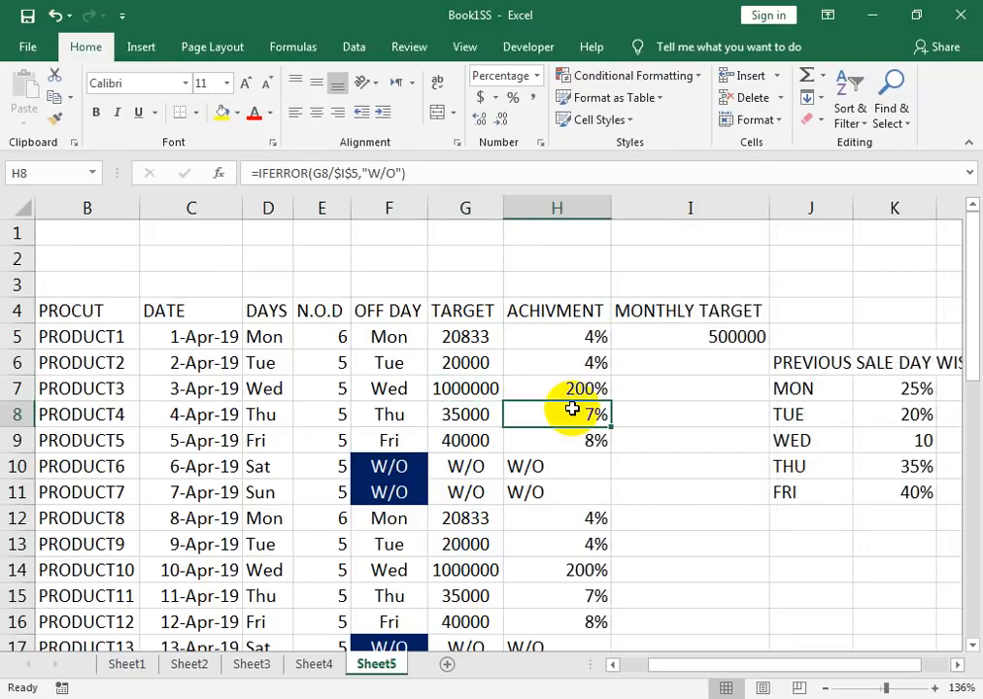
Correct the WED contribution in K9 to 10%
left_click(479, 391)
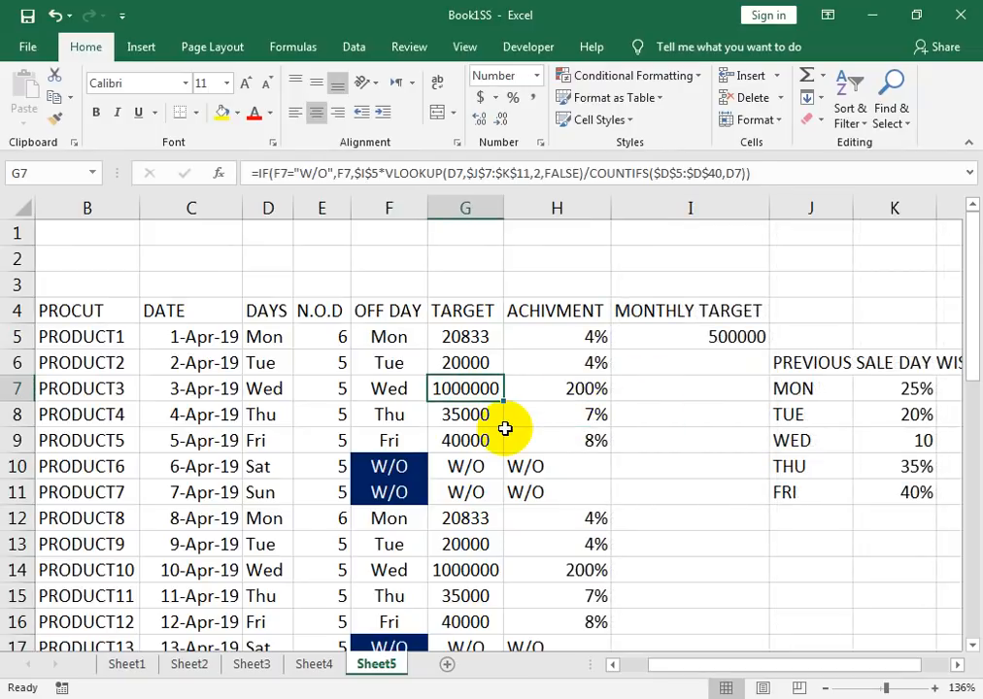
left_click(891, 441)
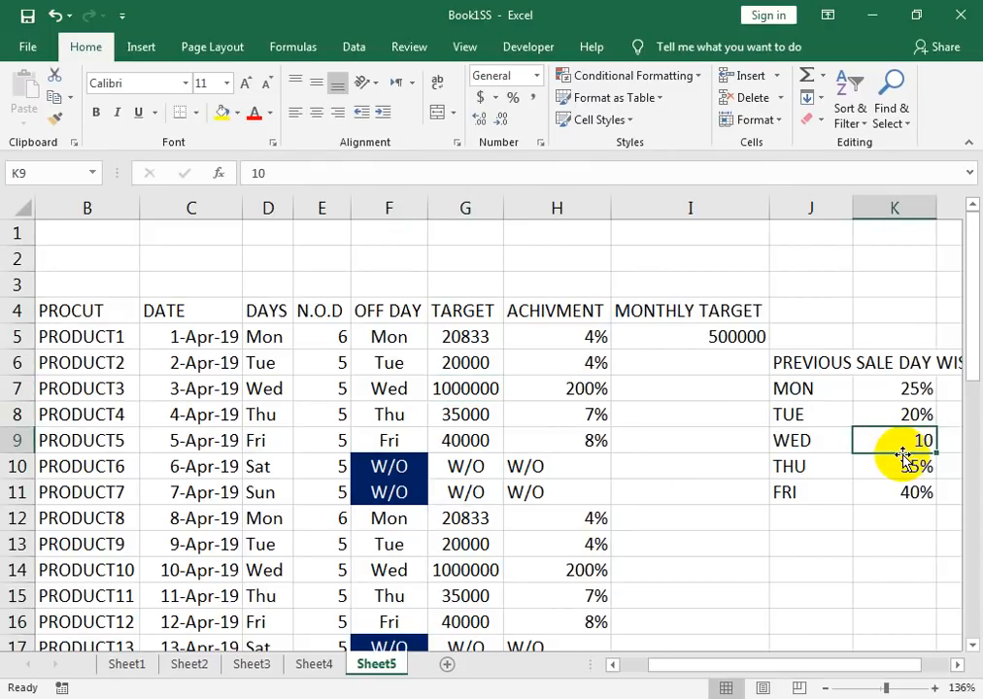
type("1")
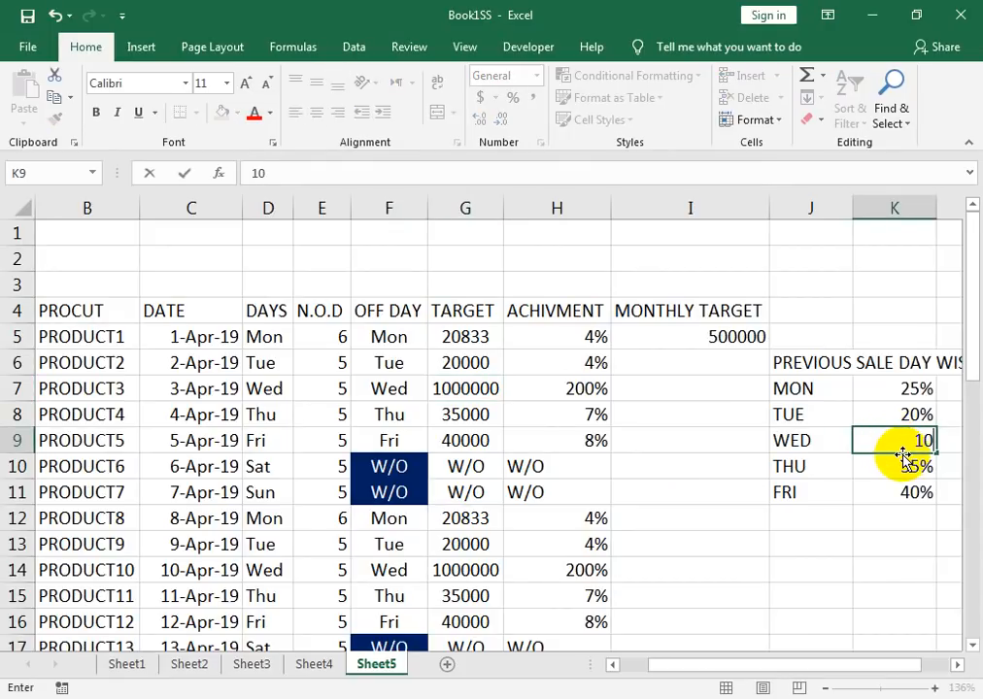
type("0")
key("Return")
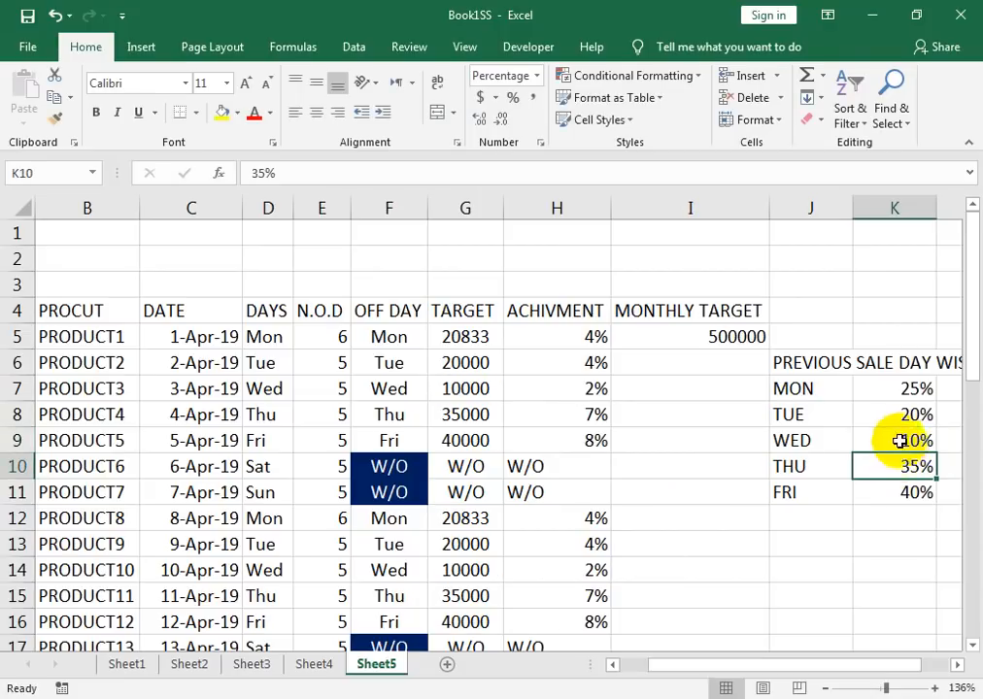
Try a narrower width for the ACHIVMENT column and autofit it again
left_click(595, 342)
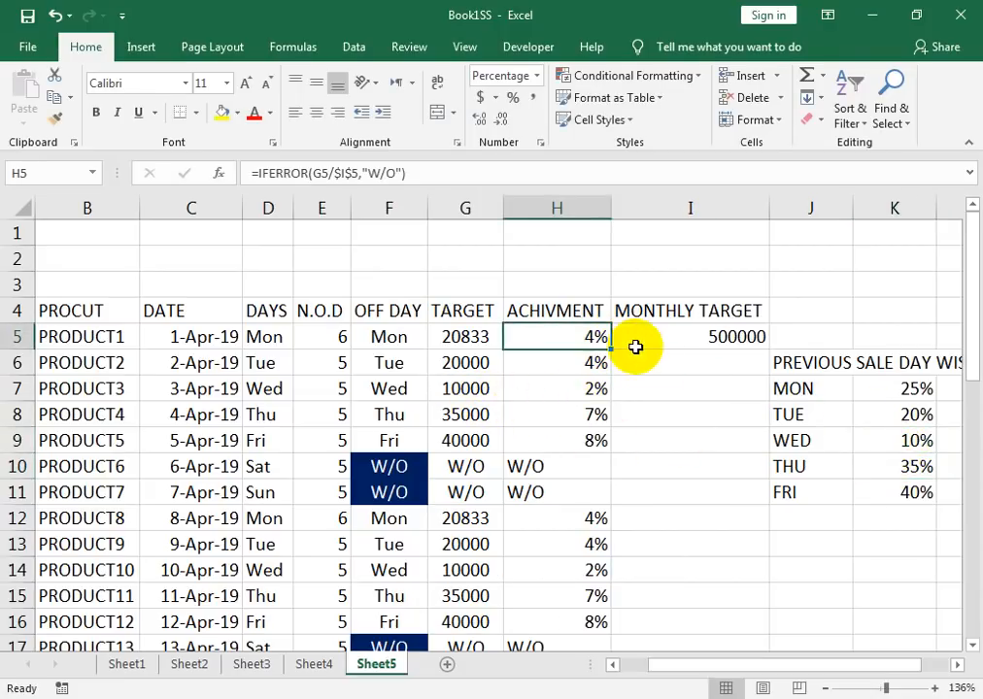
key("ctrl+shift+Down")
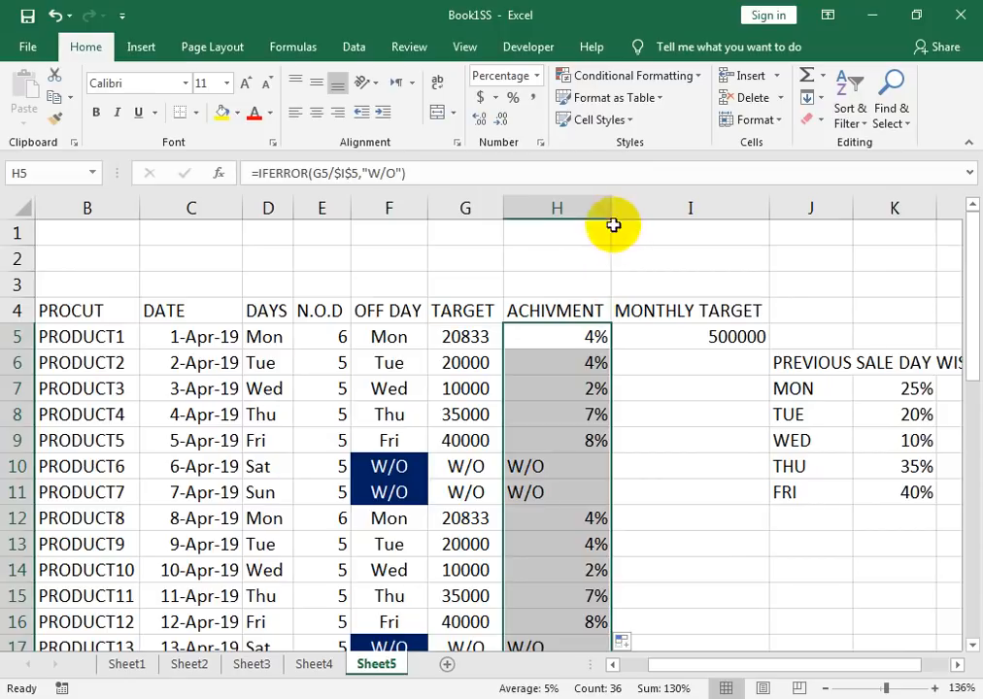
left_click_drag(612, 208, 597, 208)
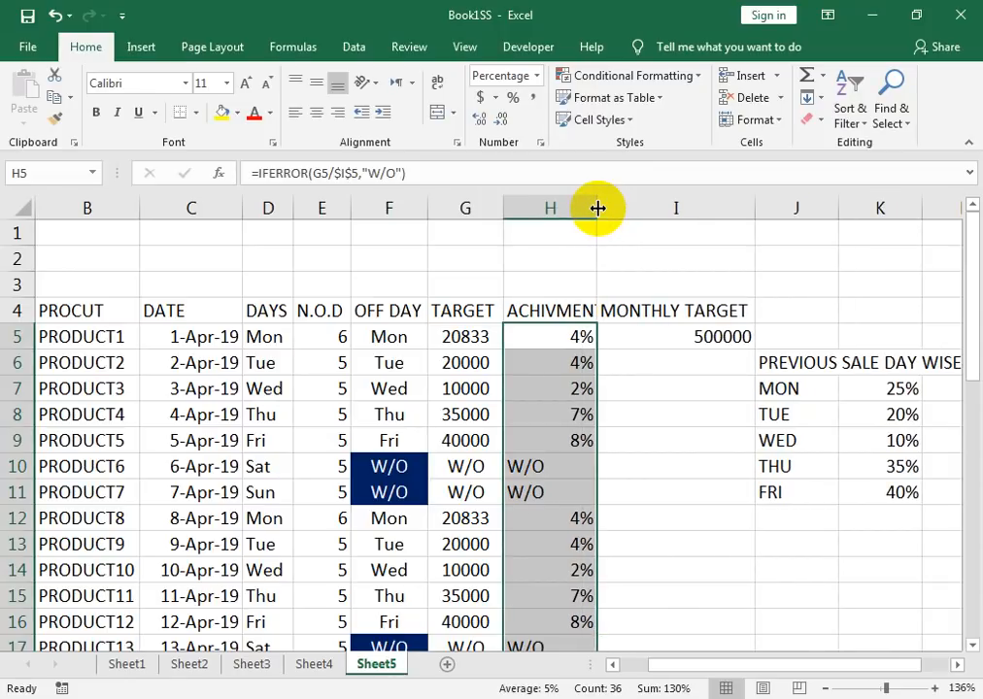
double_click(597, 207)
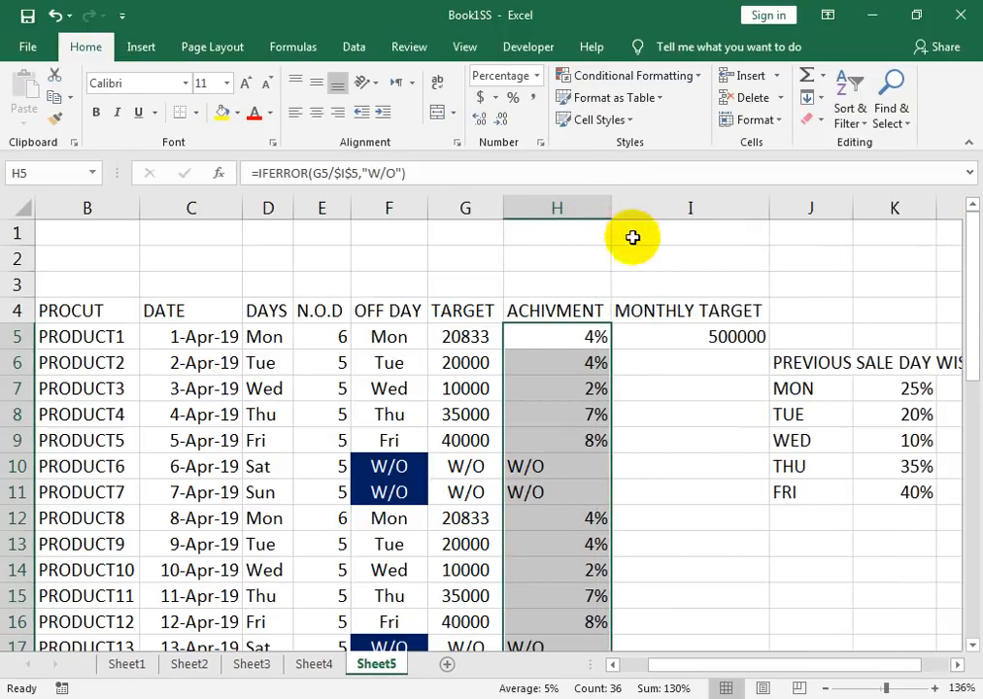
Set the MON contribution in K7 to 100%
left_click(726, 337)
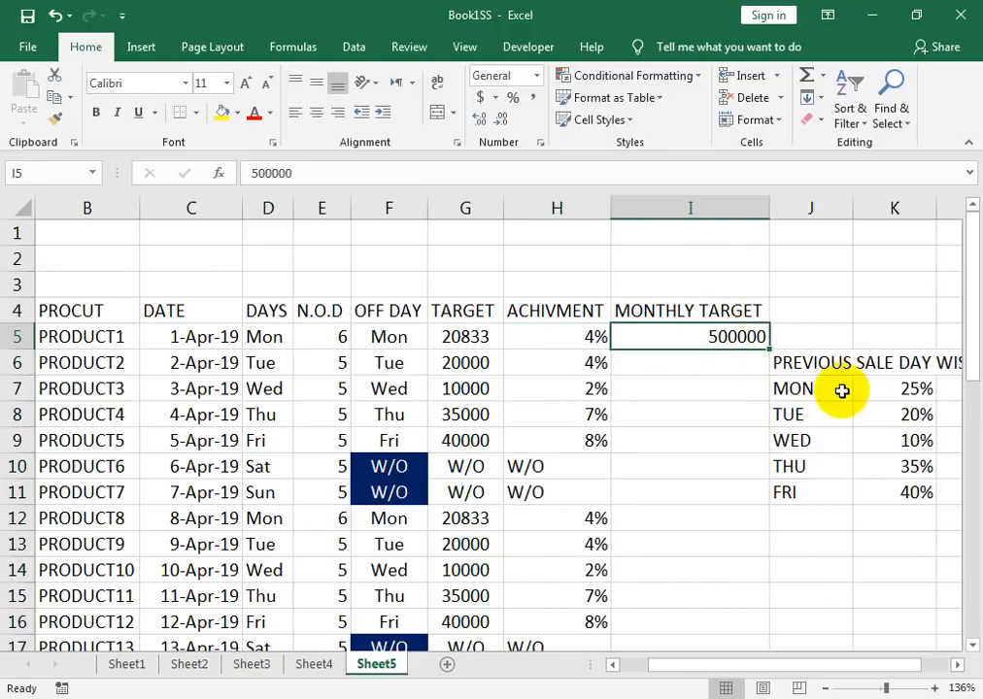
left_click(795, 391)
left_click(709, 334)
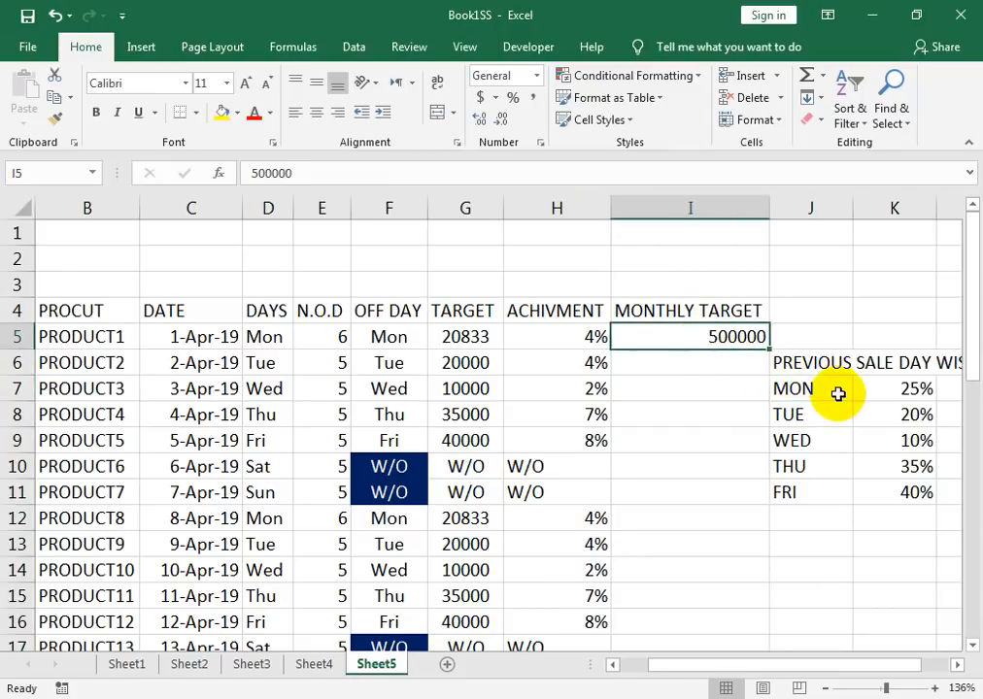
left_click(839, 394)
left_click(891, 396)
type("1")
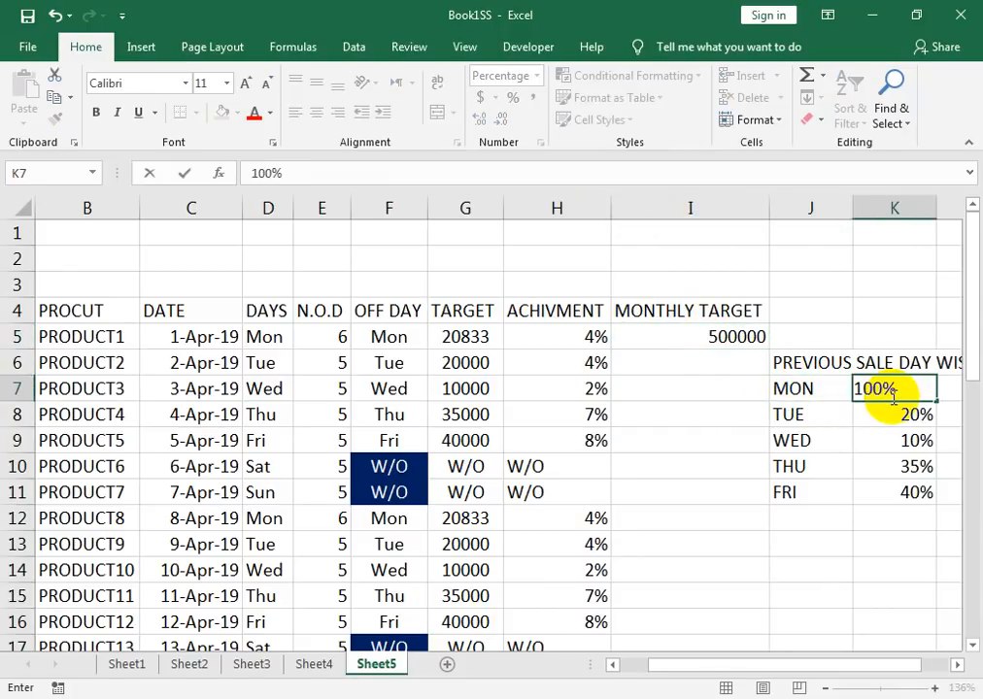
type("00")
key("Return")
Examine Monday's recalculated TARGET and ACHIVMENT values in row 5 beside the monthly target
key("Left")
key("Left")
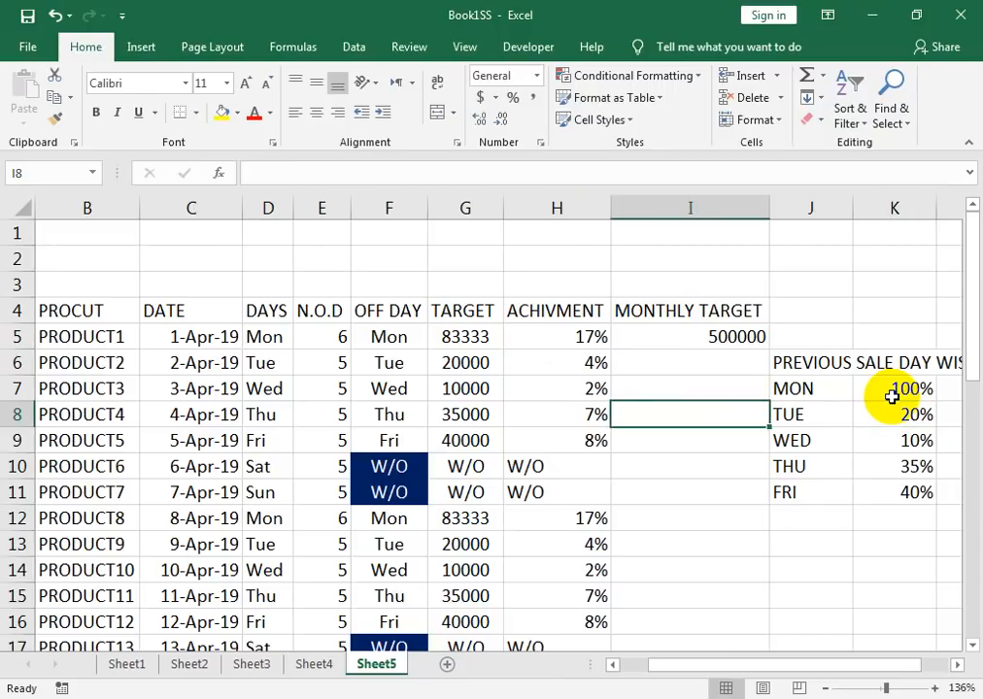
key("Left")
key("Up")
key("Up")
key("Up")
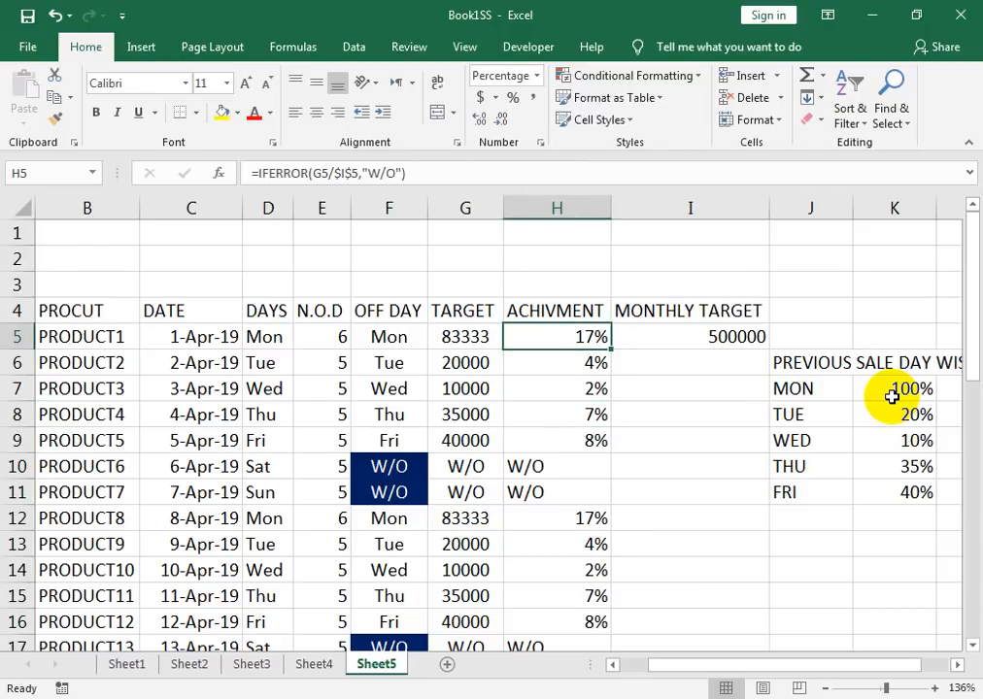
key("Right")
key("Down")
key("Down")
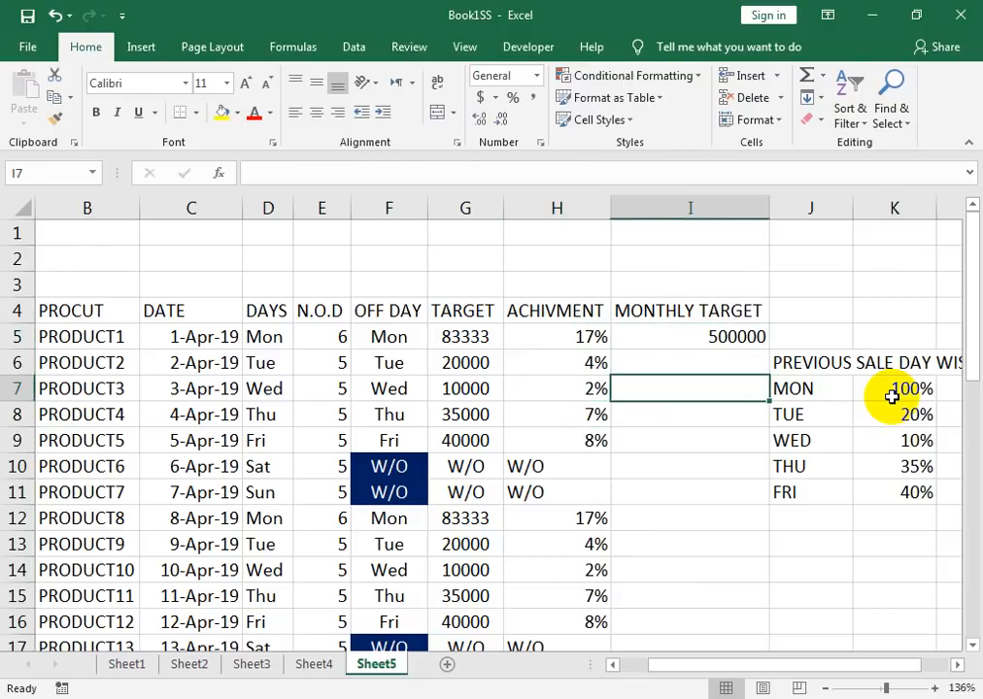
Turn on filtering for the row 4 headers and filter the OFF DAY column to show only Mon
left_click(526, 316)
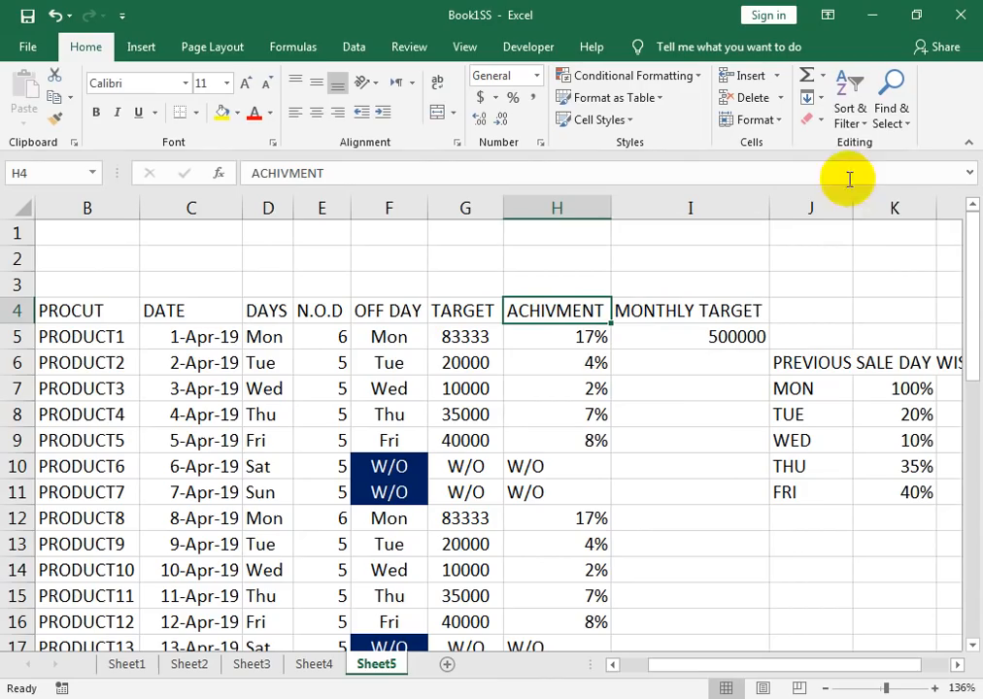
left_click(851, 115)
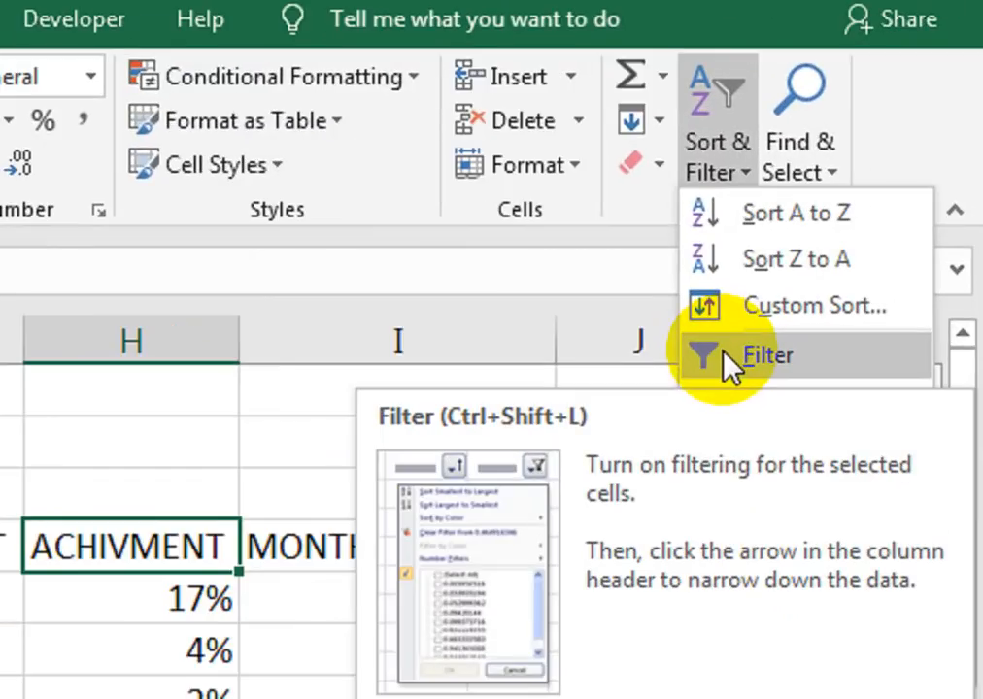
left_click(868, 214)
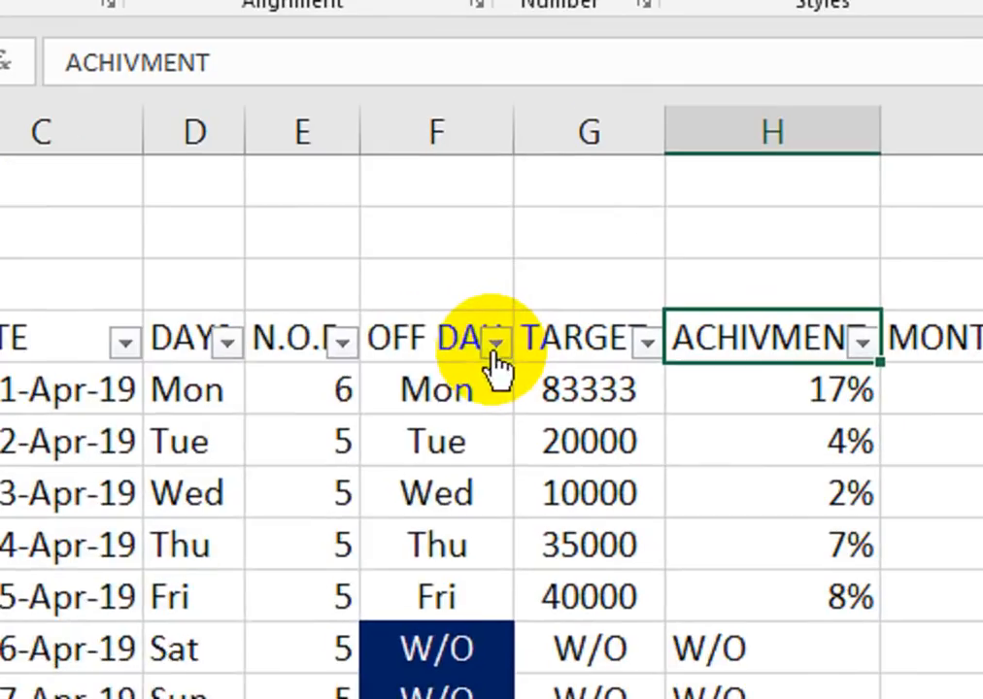
left_click(465, 313)
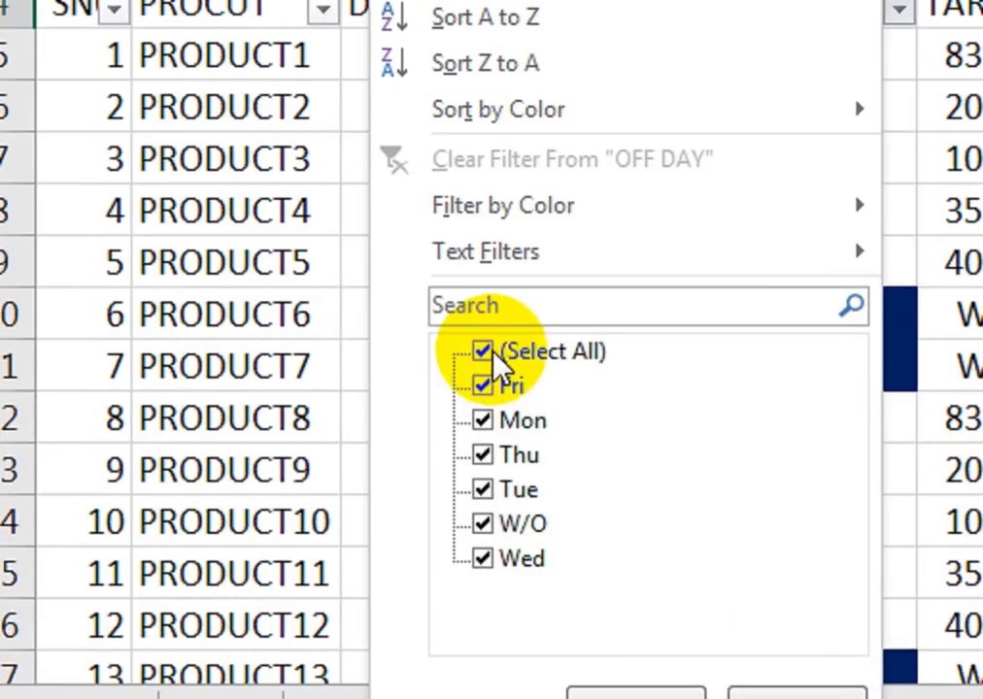
left_click(263, 486)
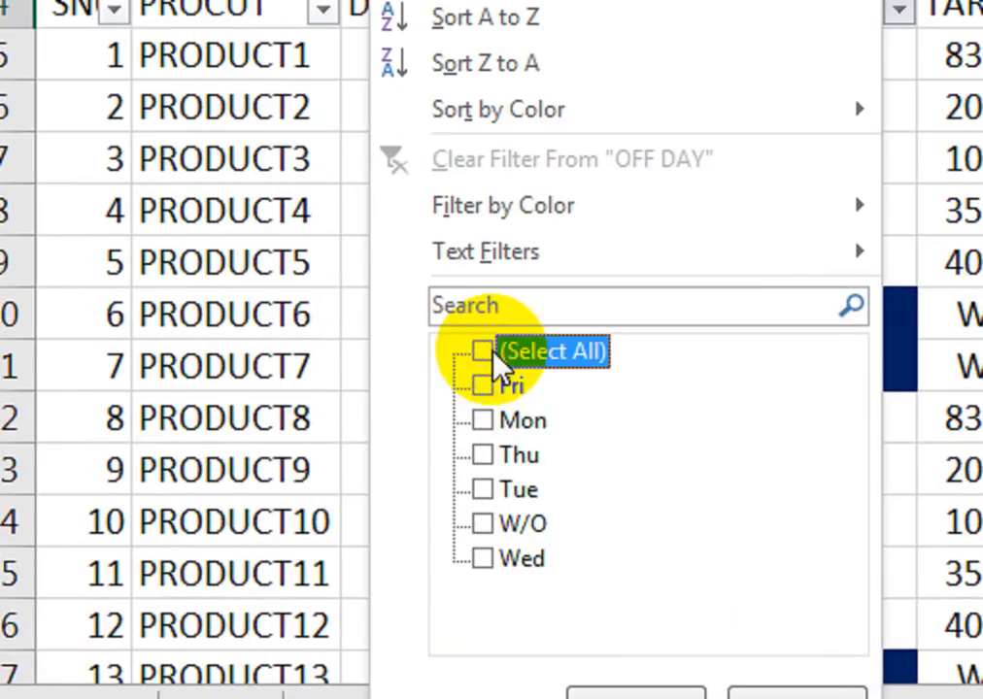
left_click(498, 420)
left_click(631, 693)
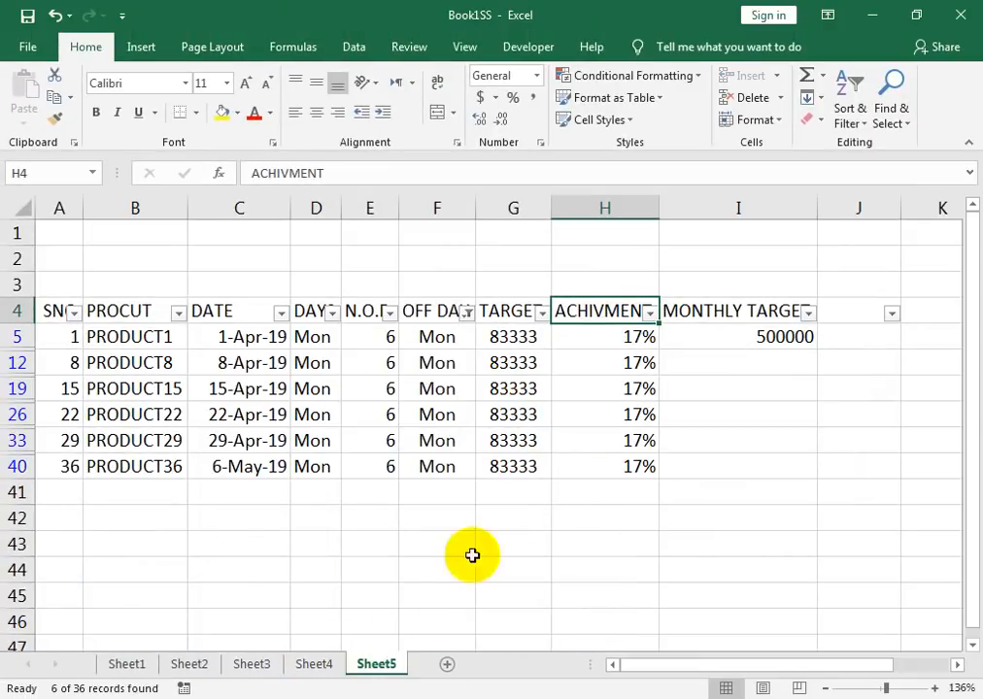
Total the filtered TARGET and ACHIVMENT columns in row 41 with SUBTOTAL function 9 over rows 5 to 40
left_click(502, 497)
key("alt+equal")
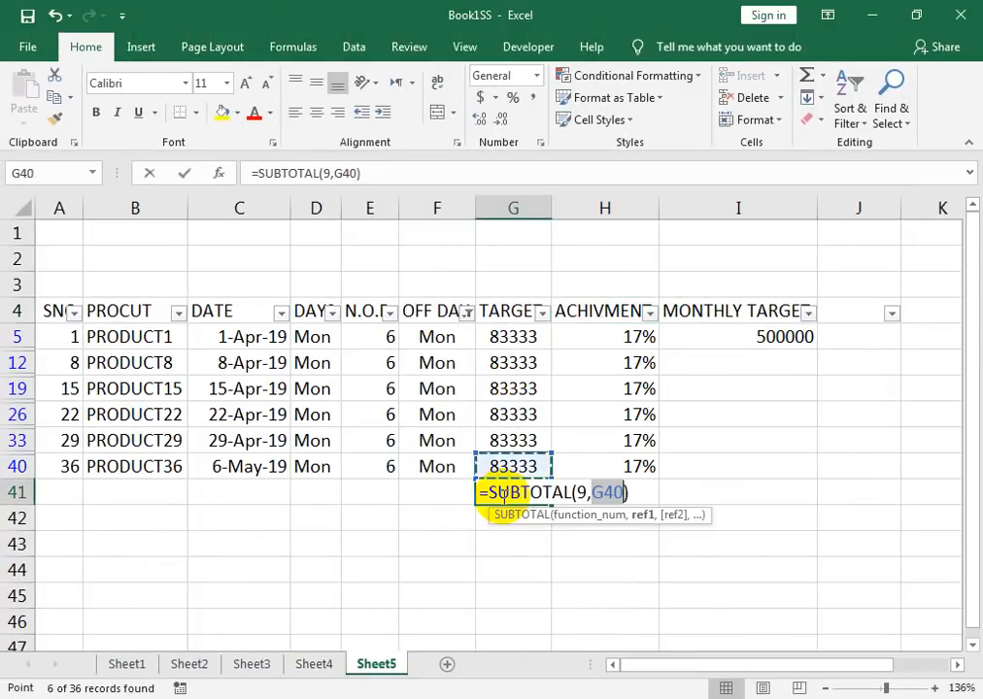
type("/")
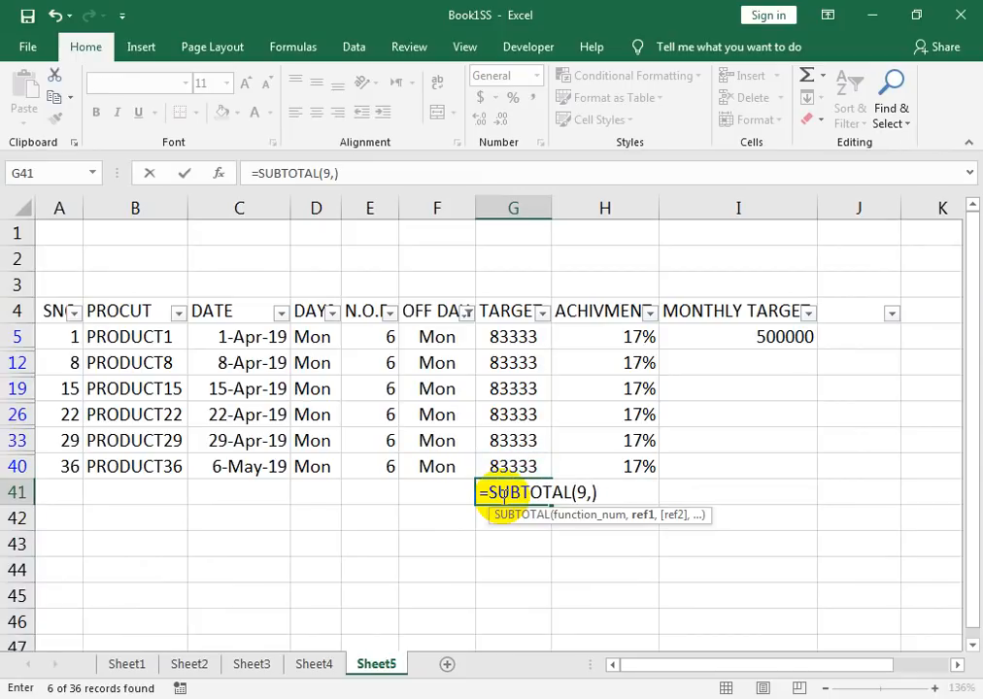
key("shift+Up")
key("shift+Up")
key("shift+Up")
key("shift+Up")
key("shift+Up")
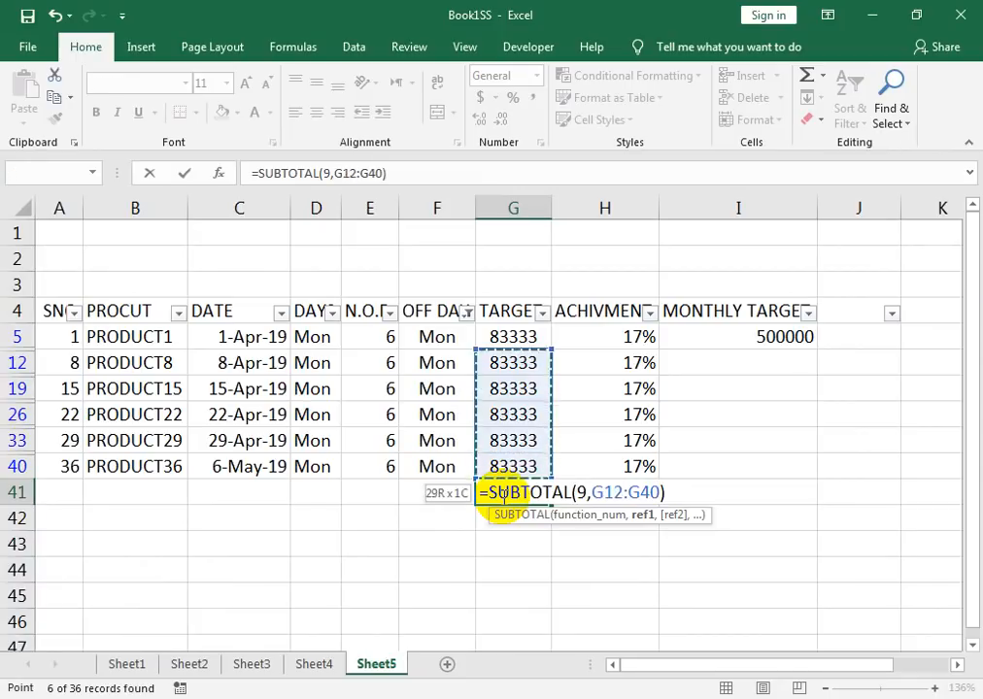
key("Tab")
key("Return")
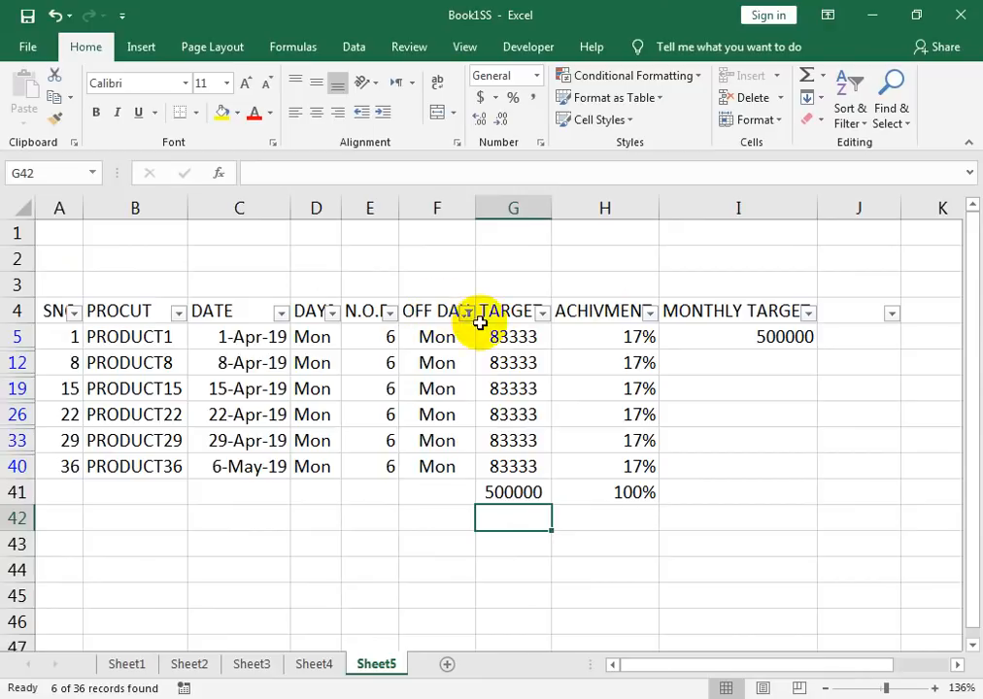
Show all days again in the OFF DAY filter and turn off filtering for the table
left_click(453, 313)
left_click(467, 313)
left_click(259, 484)
left_click(342, 665)
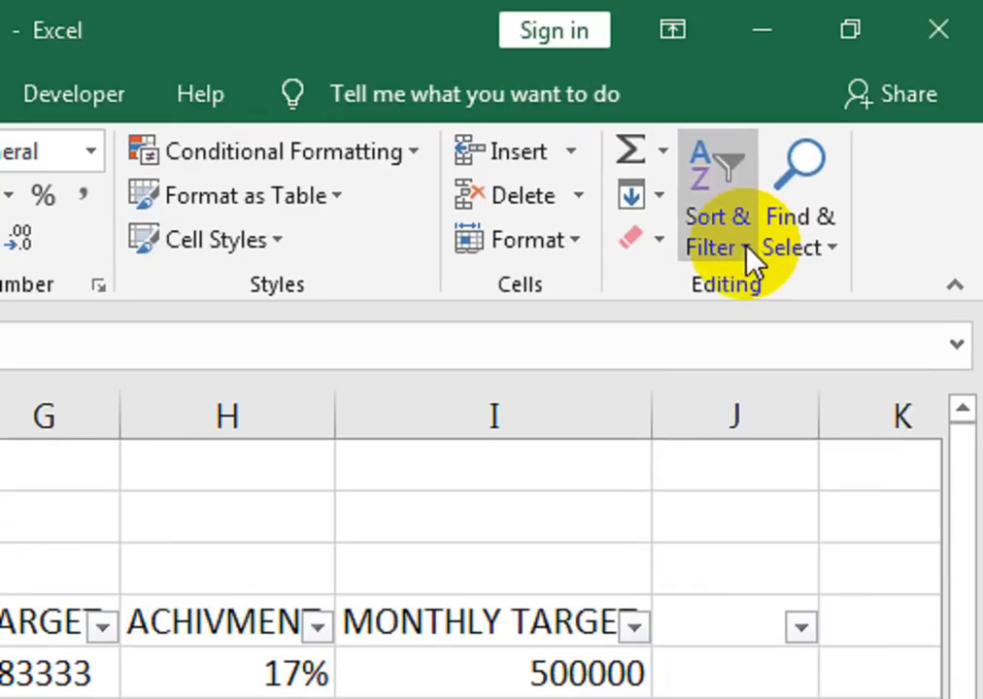
left_click(747, 247)
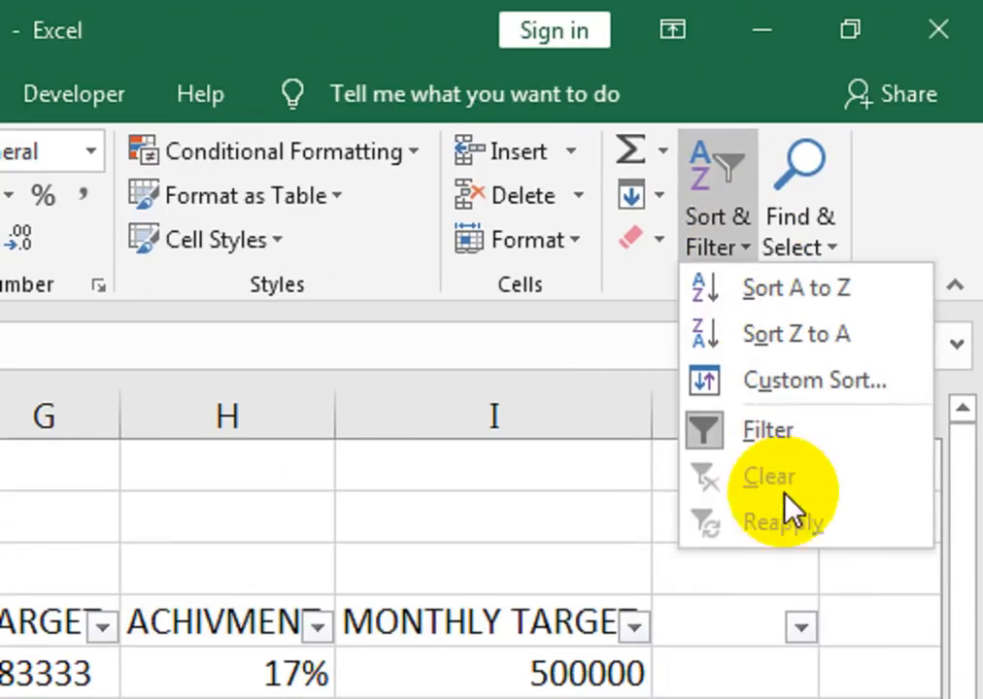
left_click(826, 440)
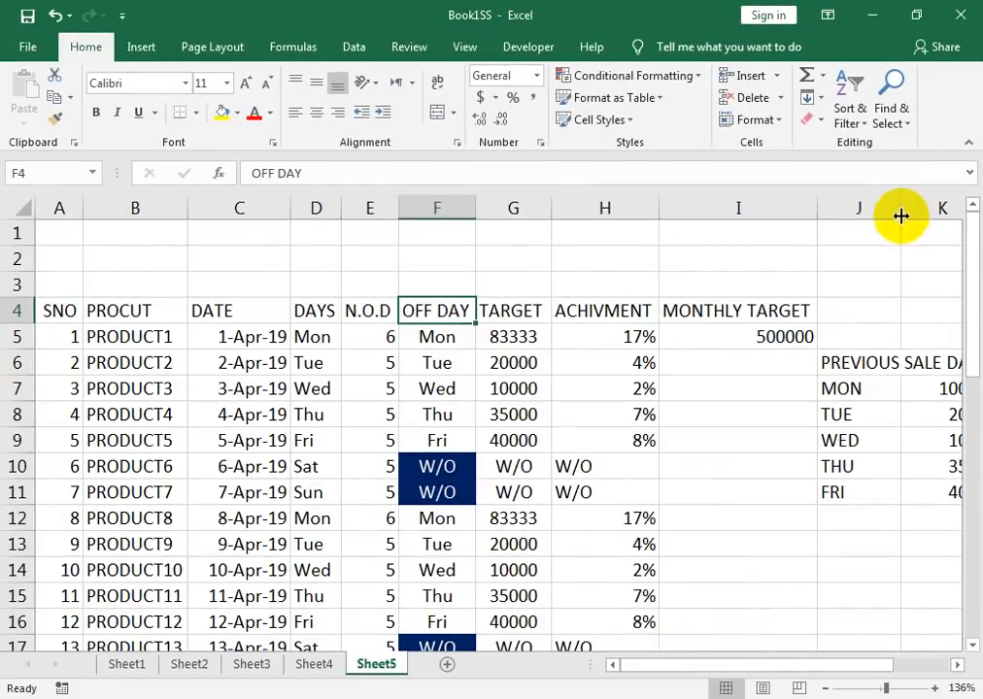
Set the MON contribution in K7 to 50%
left_click(943, 395)
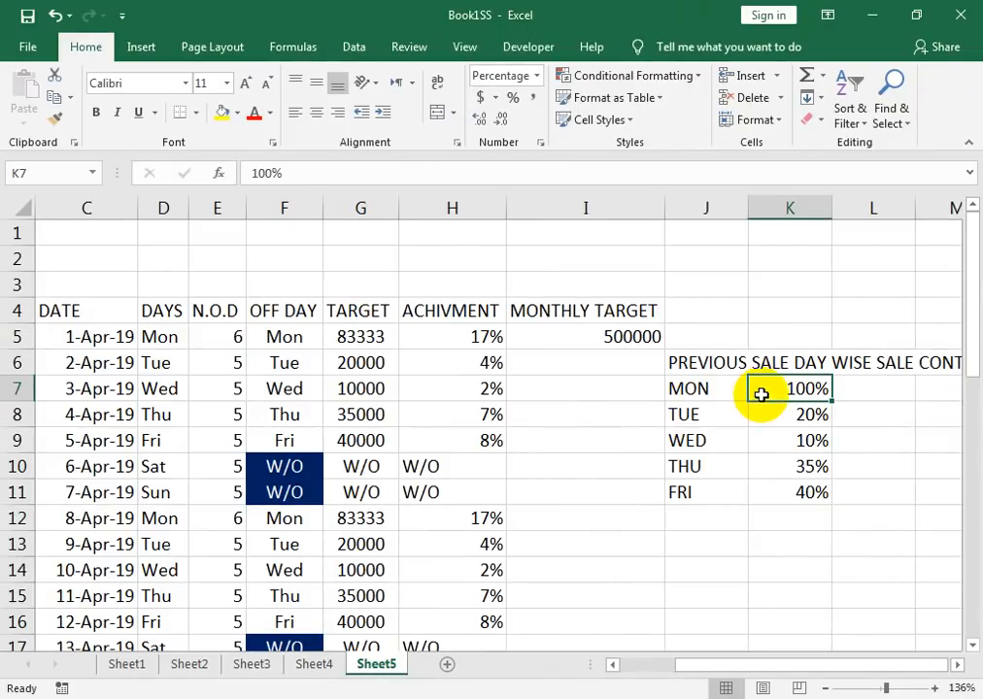
type("50")
key("Return")
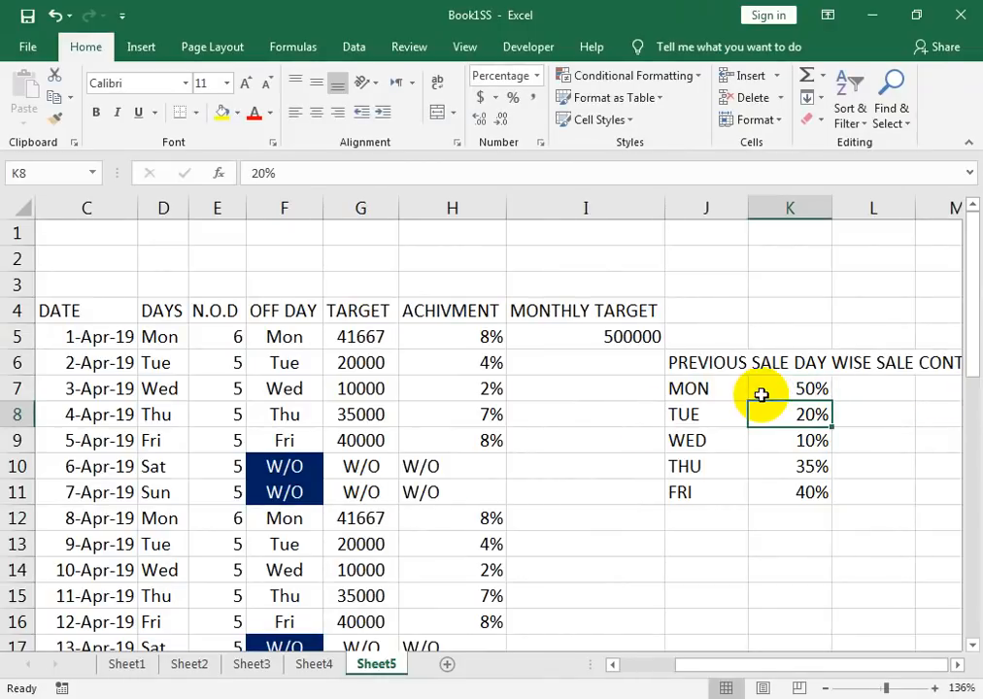
left_click_drag(880, 665, 812, 671)
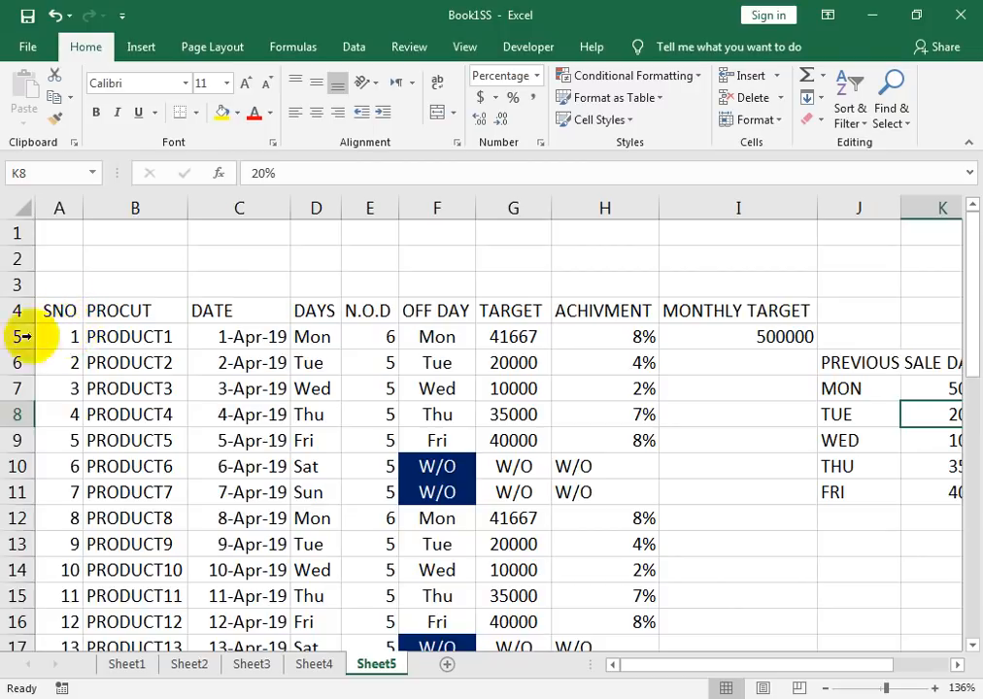
Switch to the YouTube channel in the browser and look through its playlists and uploaded videos
left_click(374, 697)
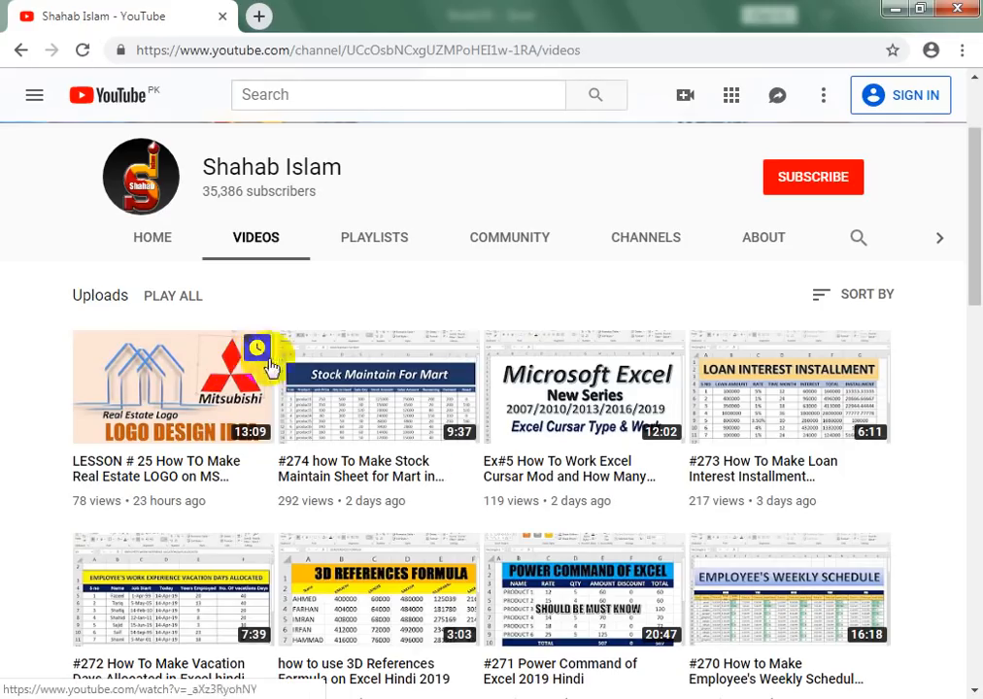
left_click(396, 237)
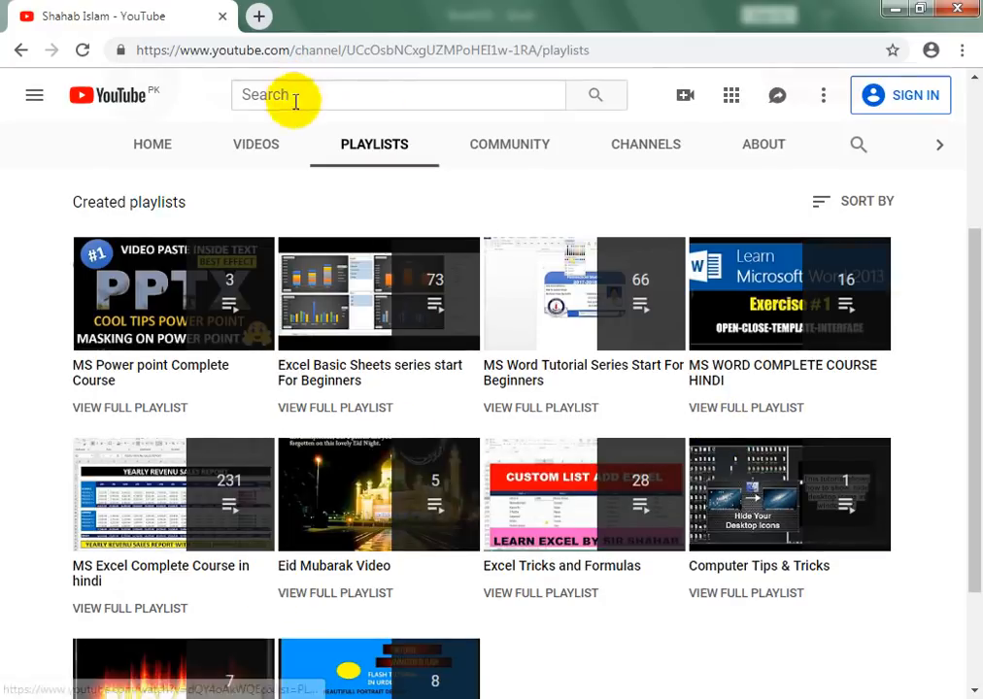
left_click(248, 161)
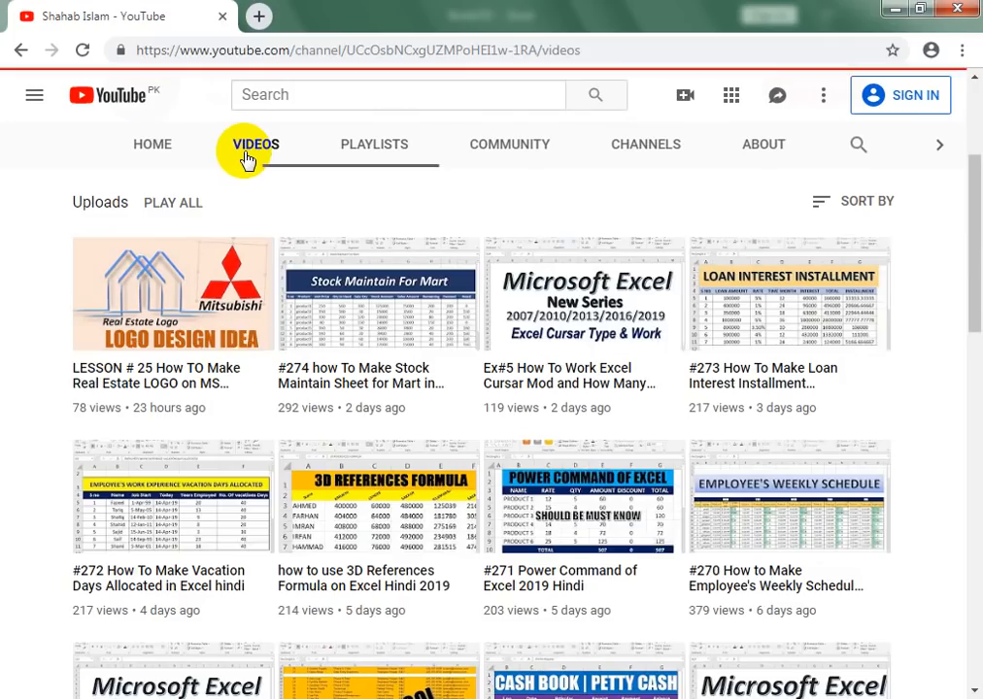
left_click_drag(977, 218, 973, 254)
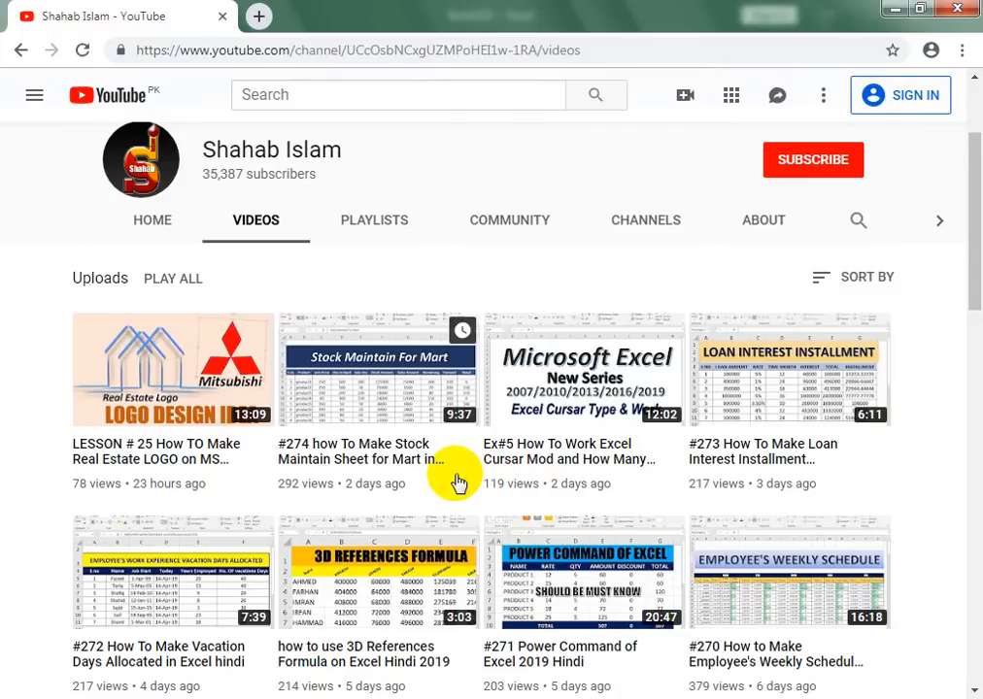
mouse_move(981, 292)
left_mouse_down()
mouse_move(981, 280)
mouse_move(981, 289)
left_mouse_up()
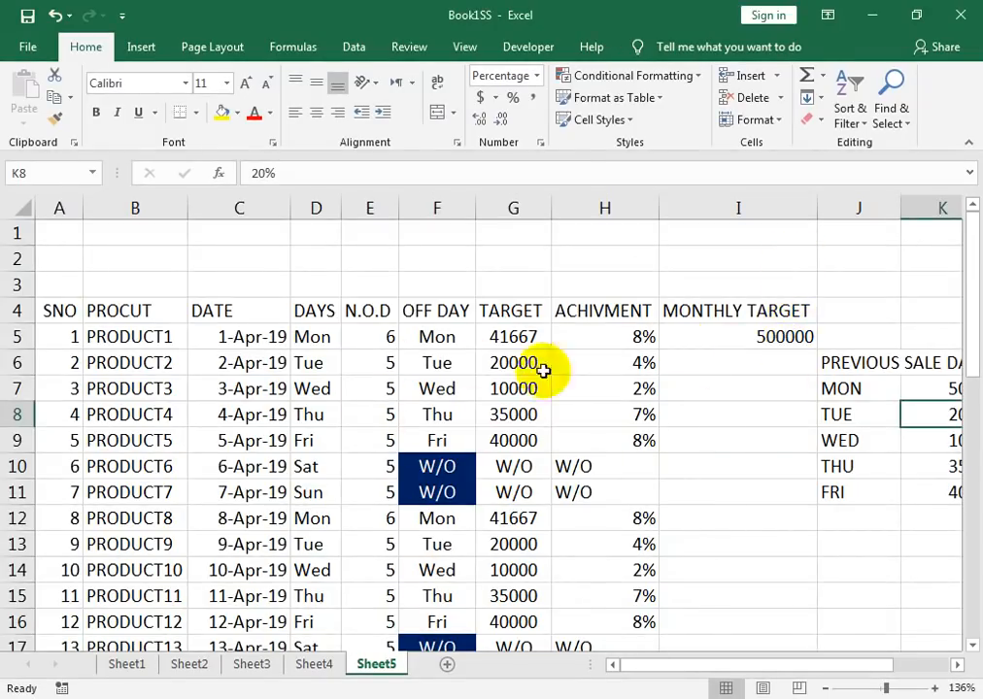
Make row 3 slightly taller and apply All Borders to the table in A4:H40
left_click_drag(19, 297, 19, 308)
left_click(49, 319)
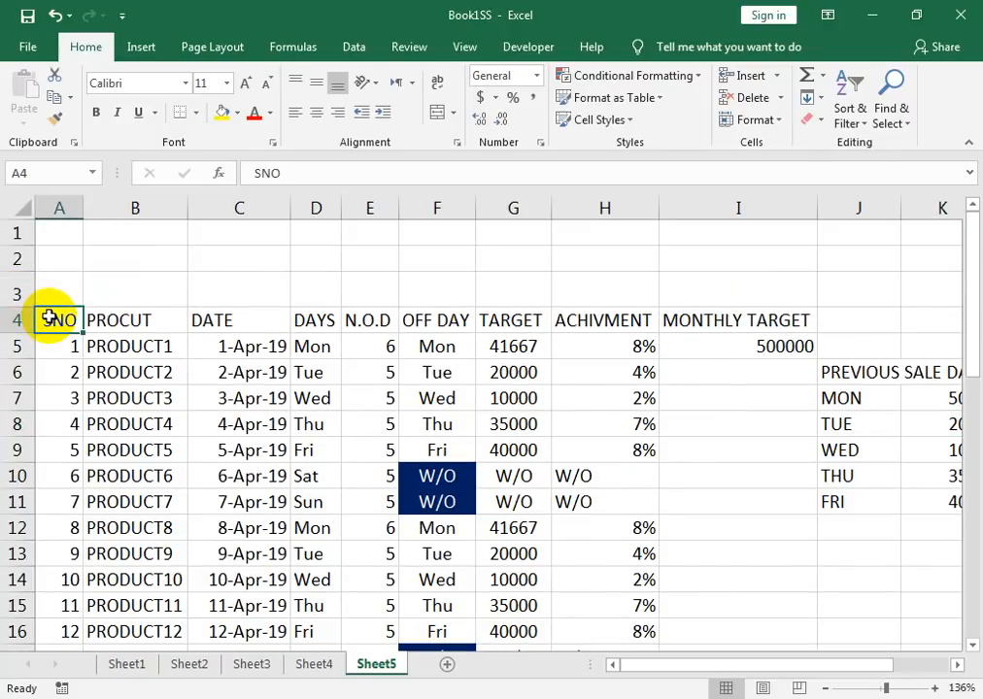
key("shift+Right")
key("shift+Right")
key("shift+Right")
key("shift+Right")
key("shift+Right")
key("shift+Right")
key("shift+Right")
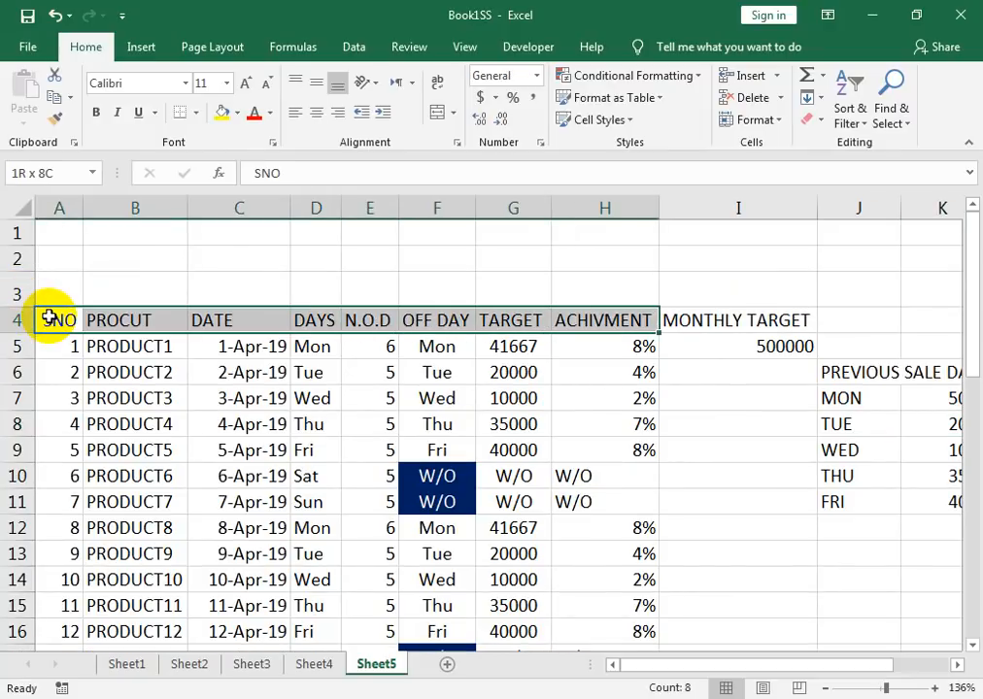
key("ctrl+shift+Down")
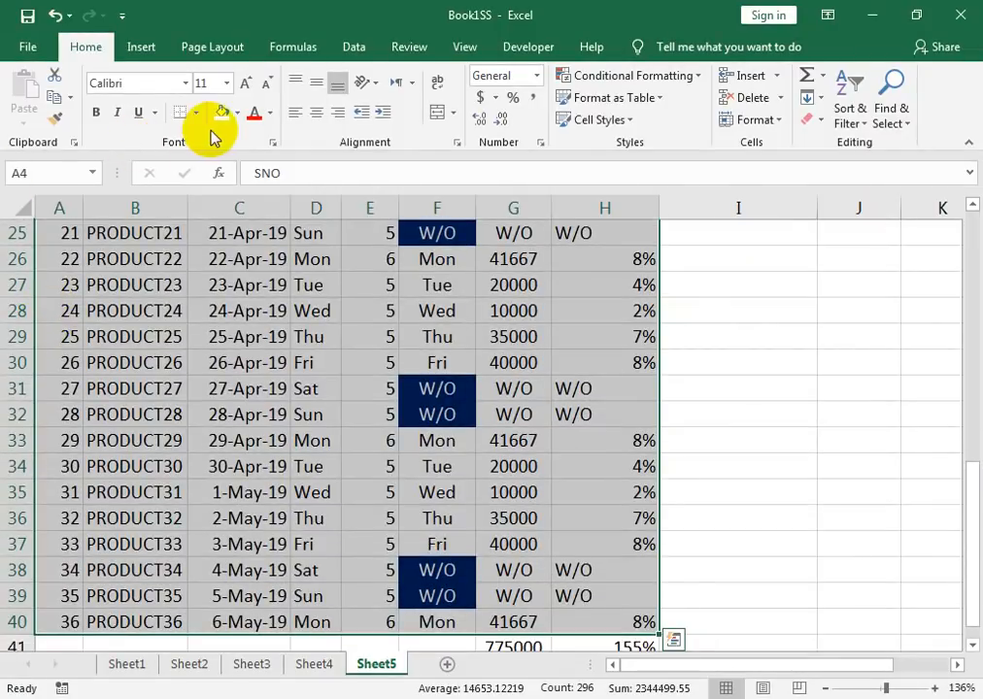
left_click(199, 116)
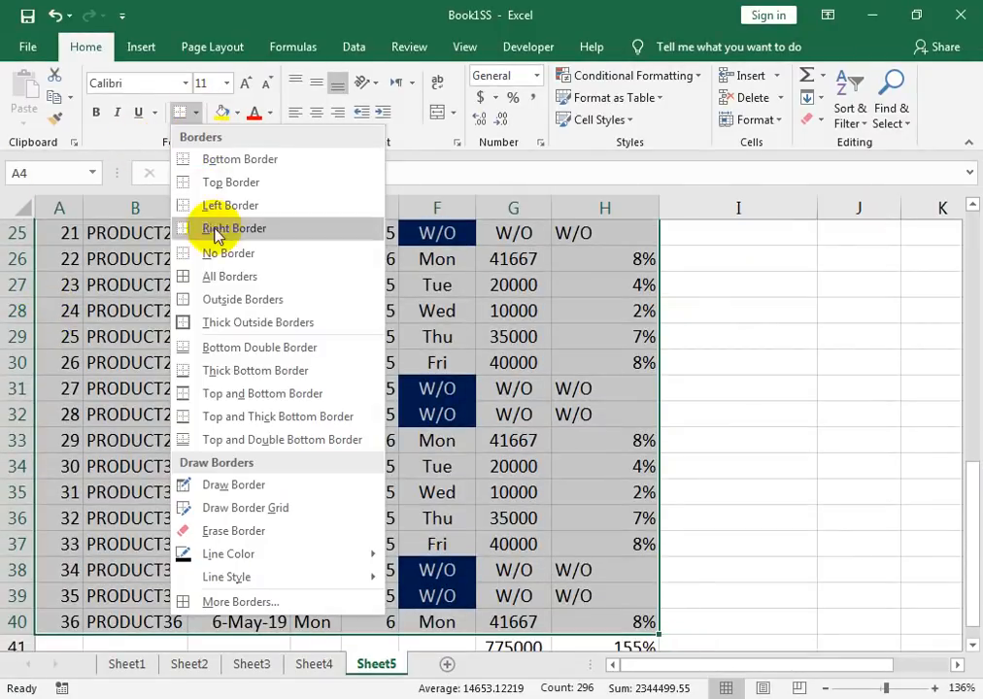
left_click(219, 284)
scroll(219, 284, "up", 8)
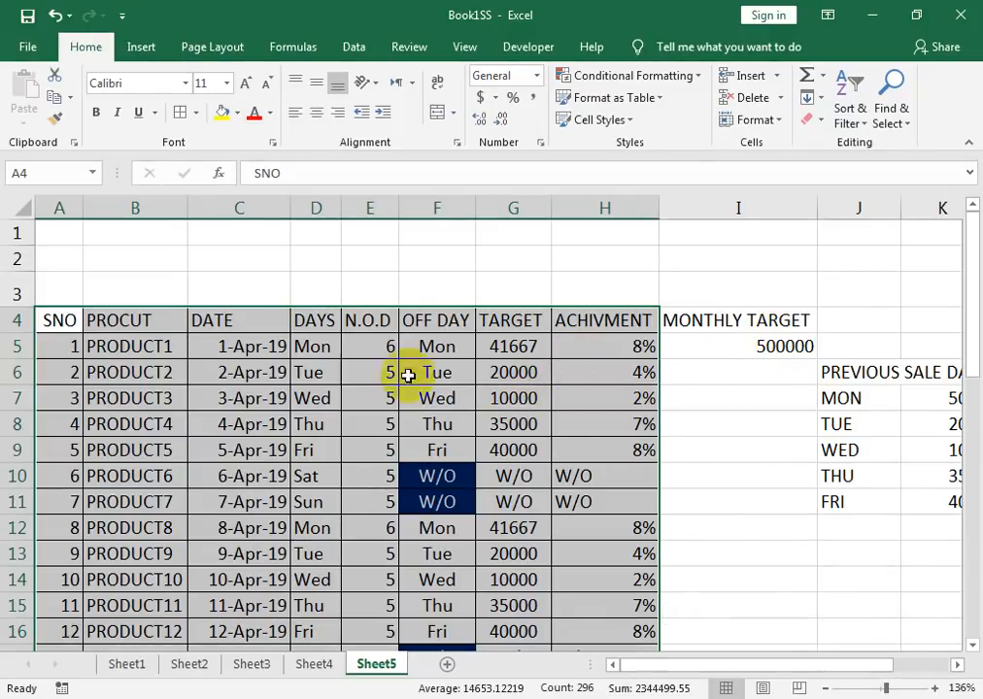
left_click(73, 237)
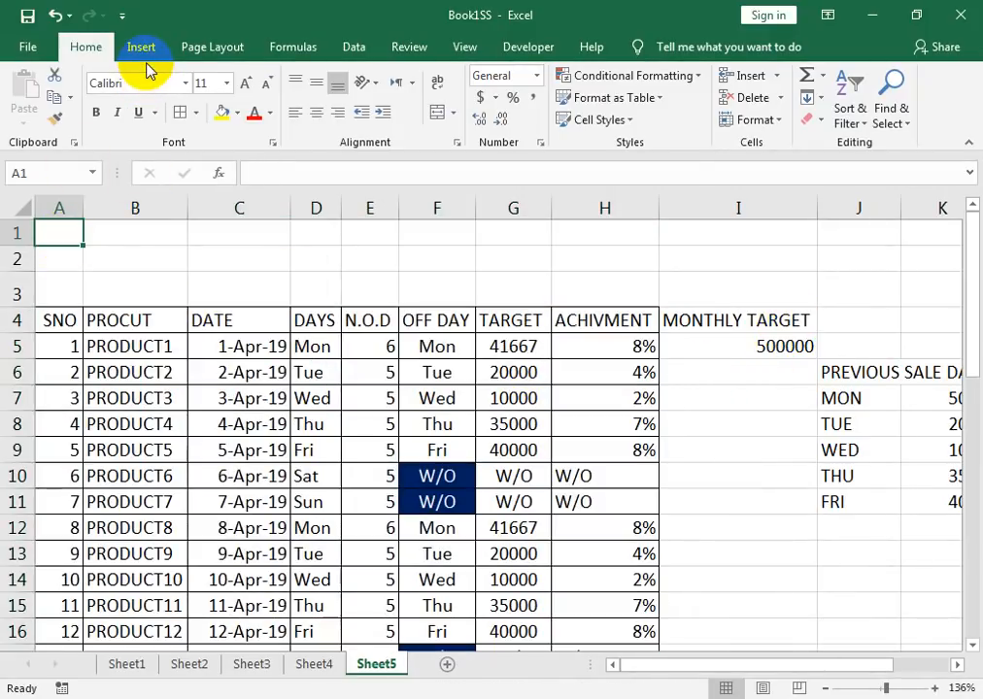
left_click(222, 50)
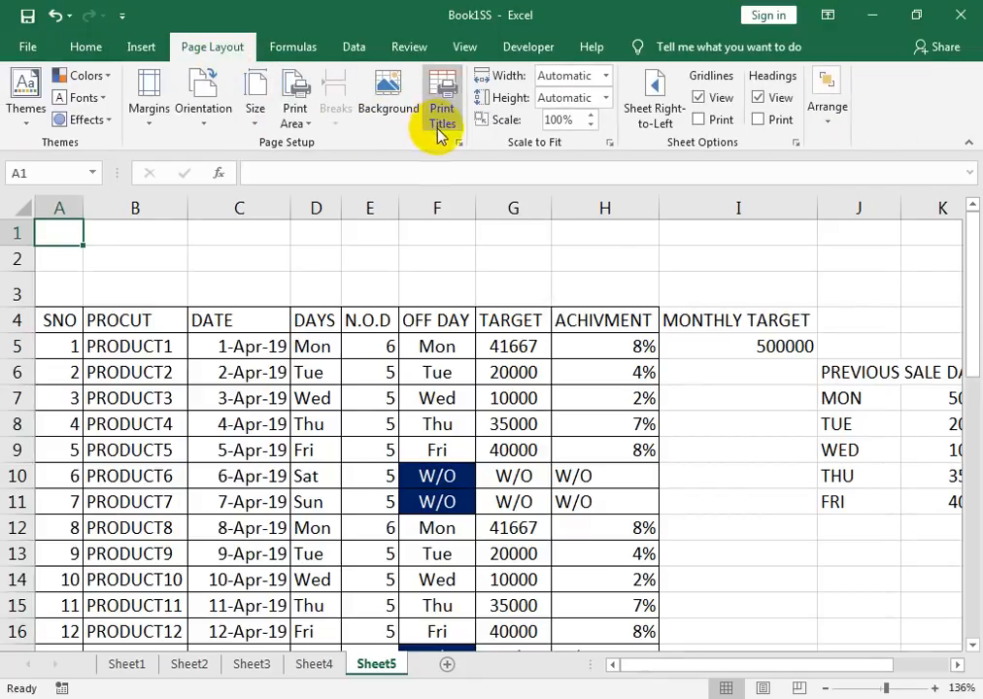
left_click(441, 117)
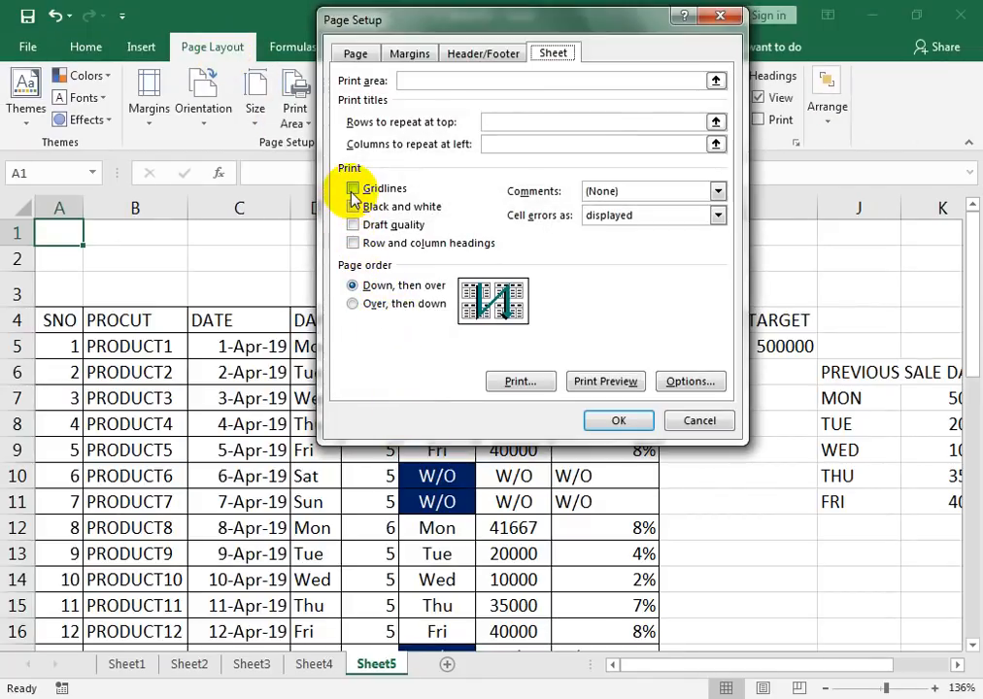
left_click(683, 421)
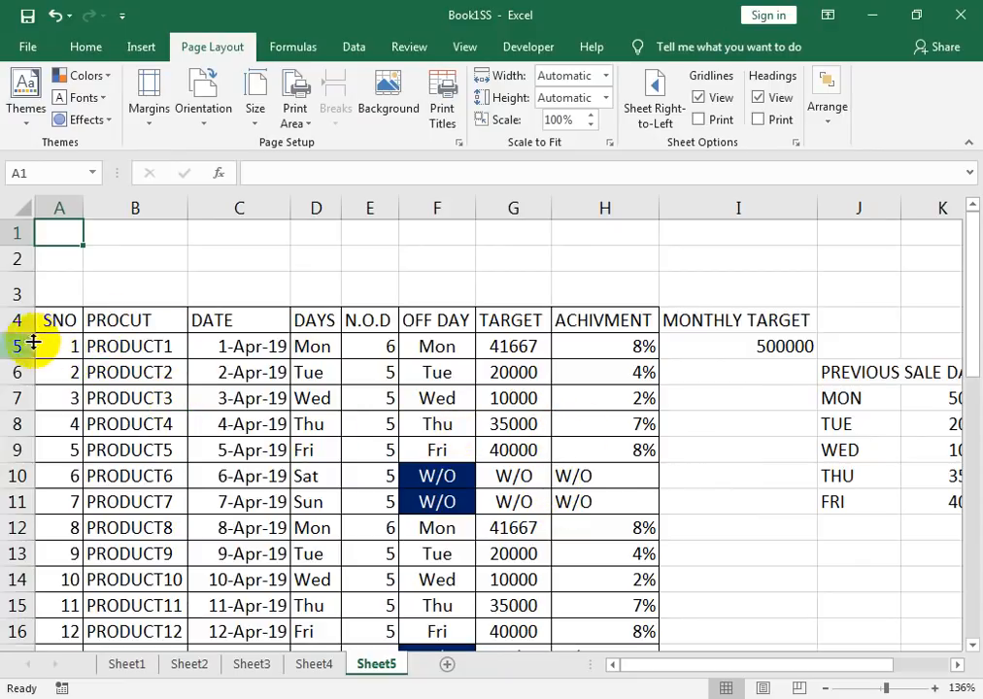
Insert a WordArt object in the light blue style with a white outline and shadow
left_click(152, 54)
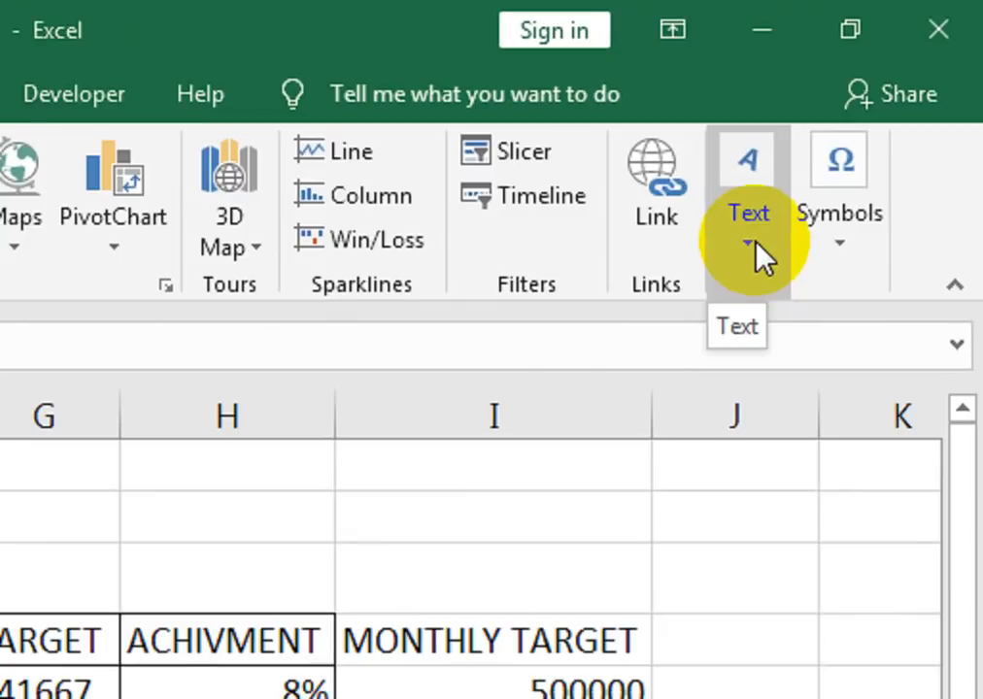
left_click(866, 126)
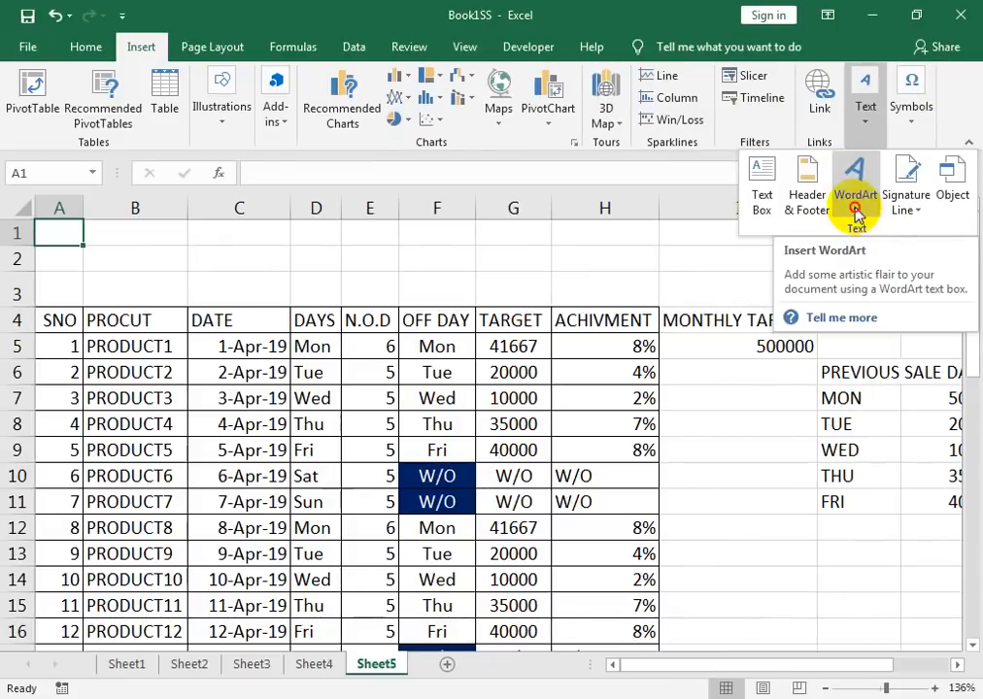
left_click(729, 400)
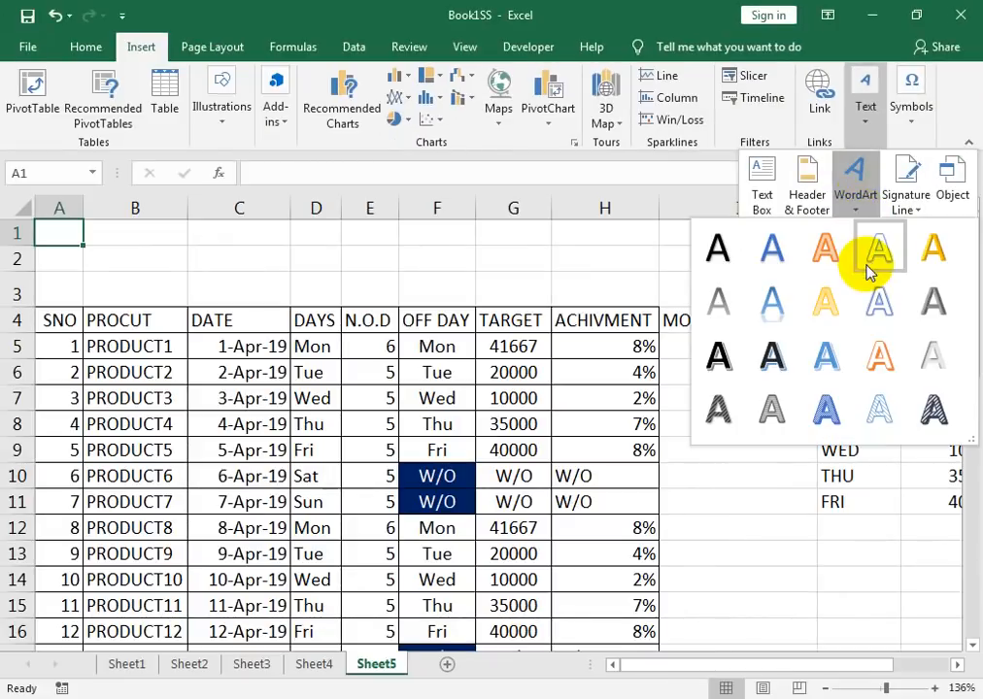
left_click(824, 372)
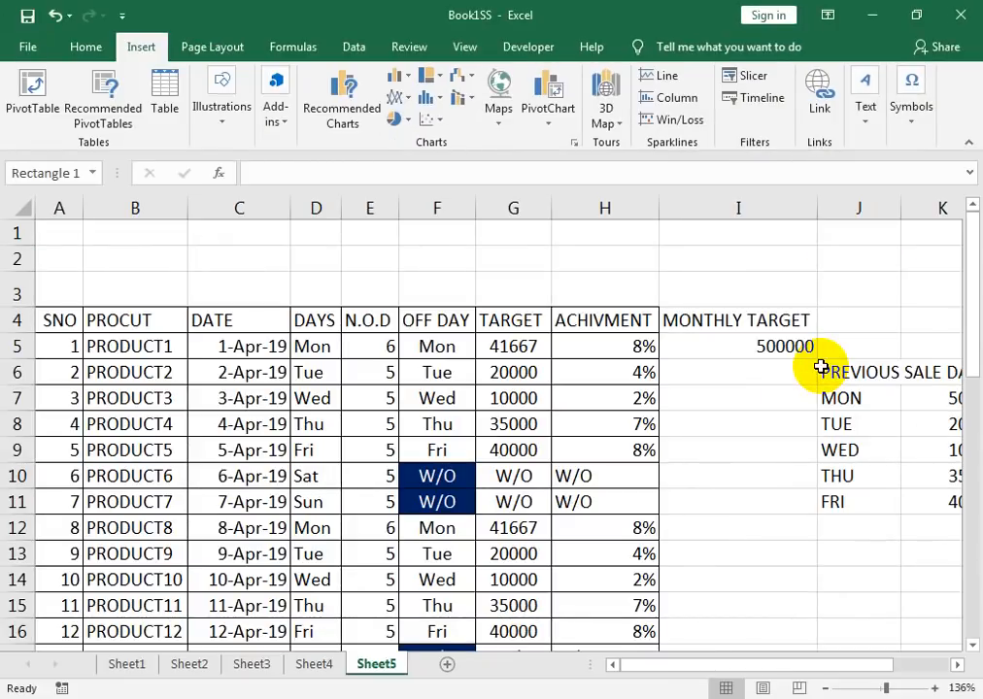
Enter DAILY SALES REPORT WITH TARGET as the WordArt text
type("DAY")
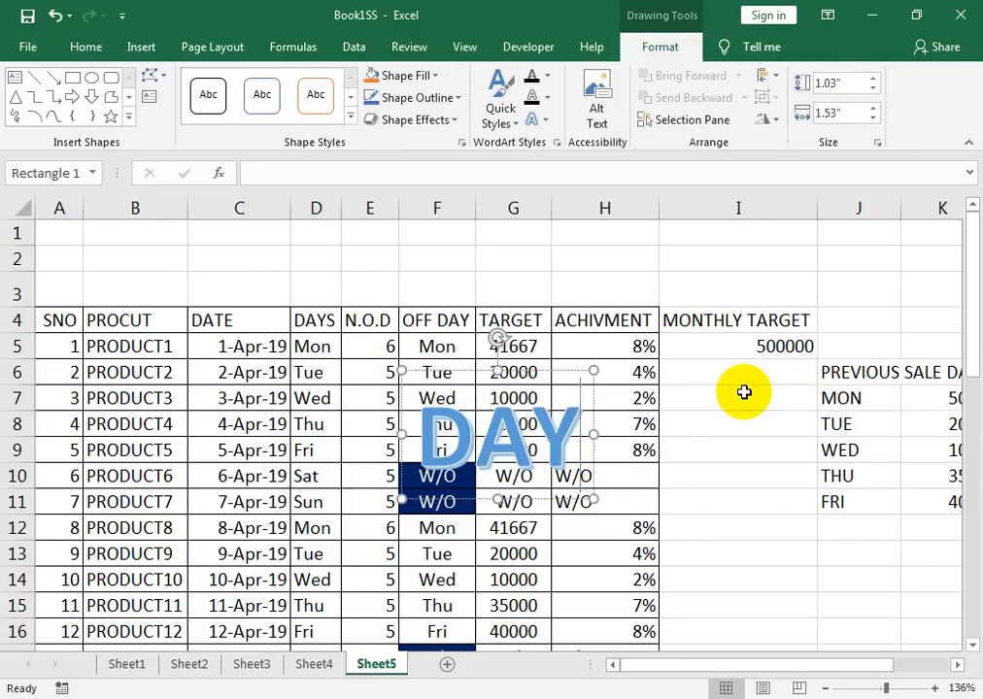
key("BackSpace")
key("BackSpace")
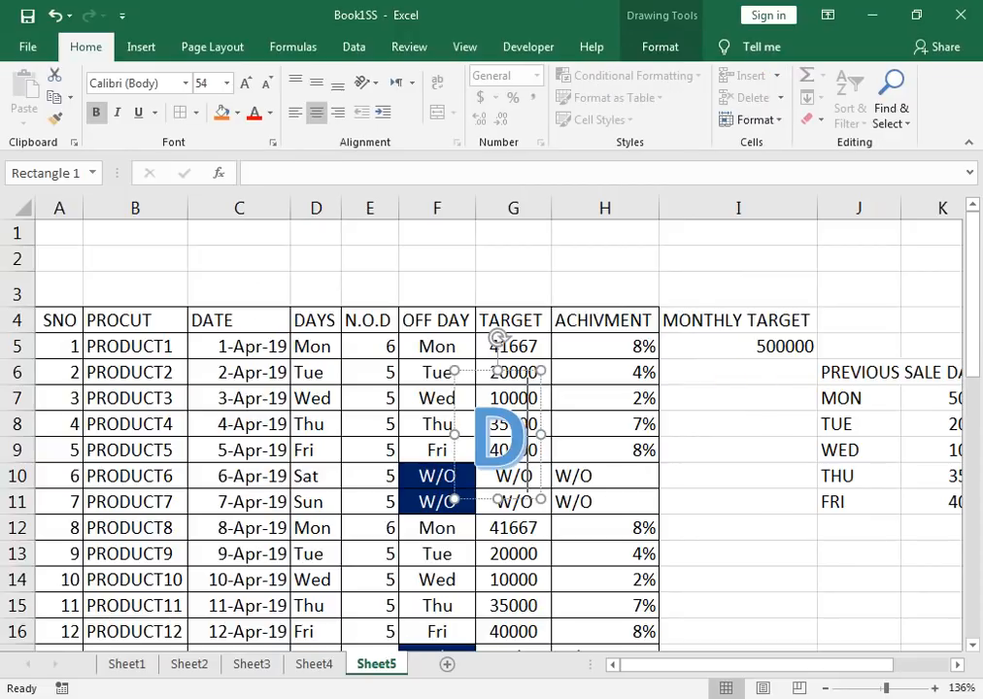
type("AILY SALE")
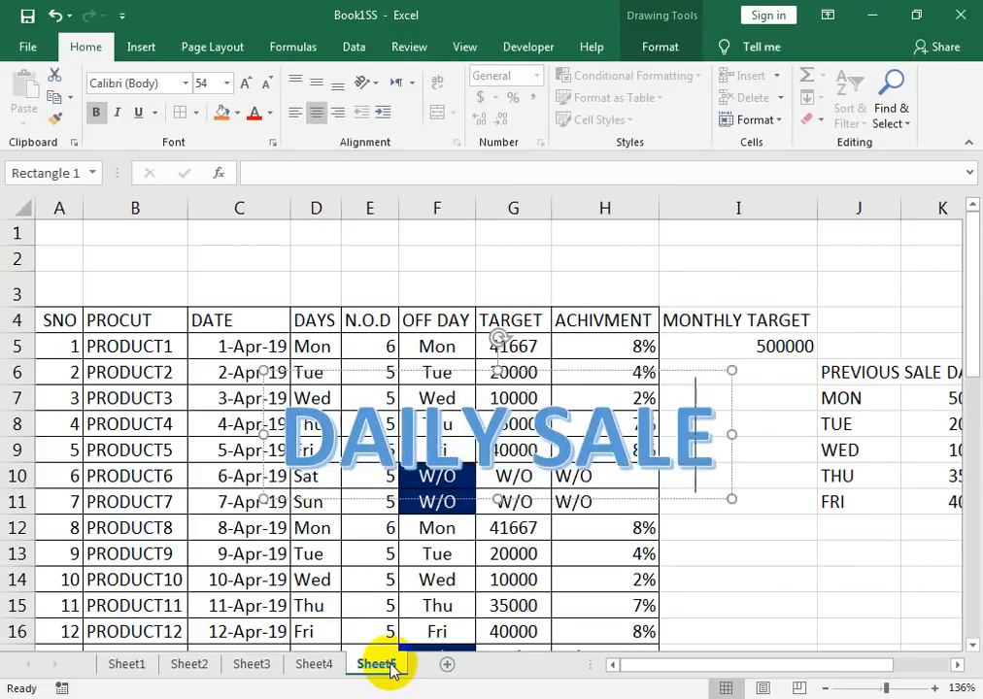
type("S")
type(" R")
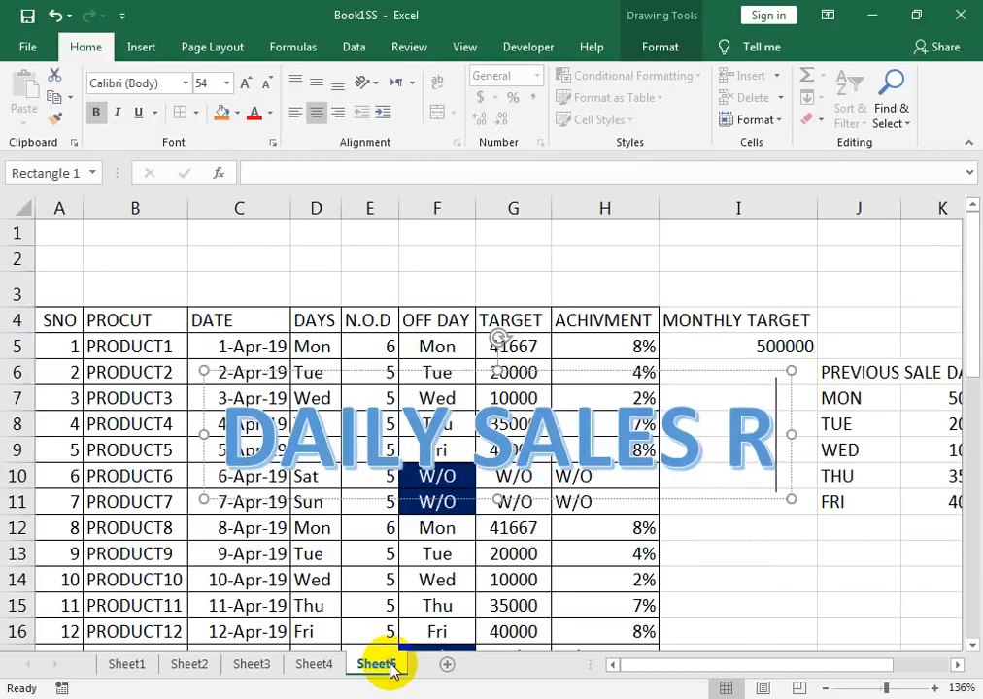
type("EPORT")
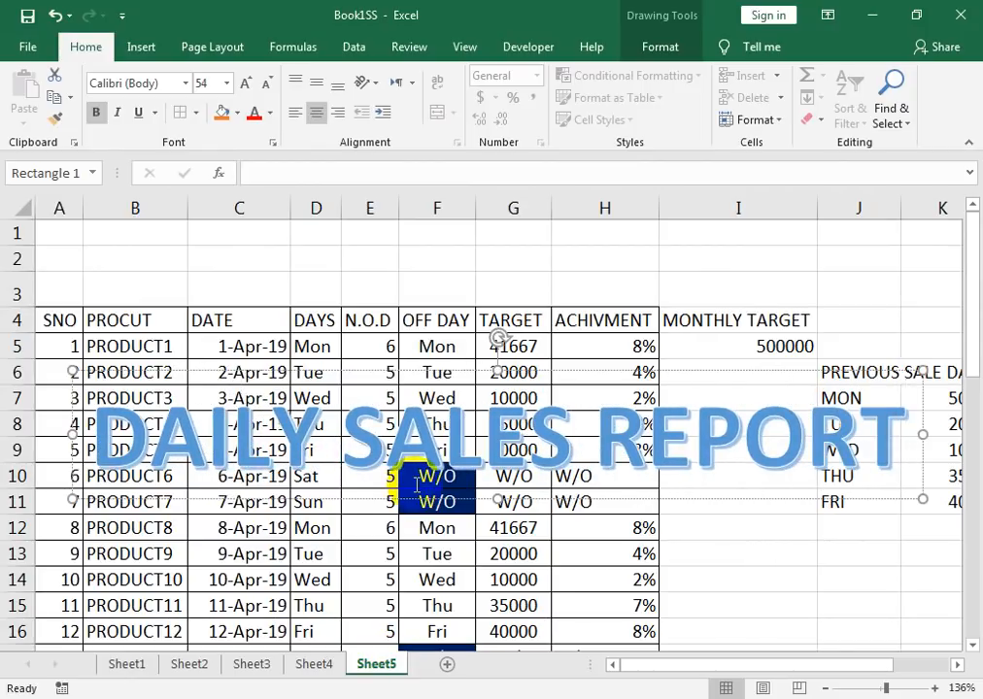
type(" W")
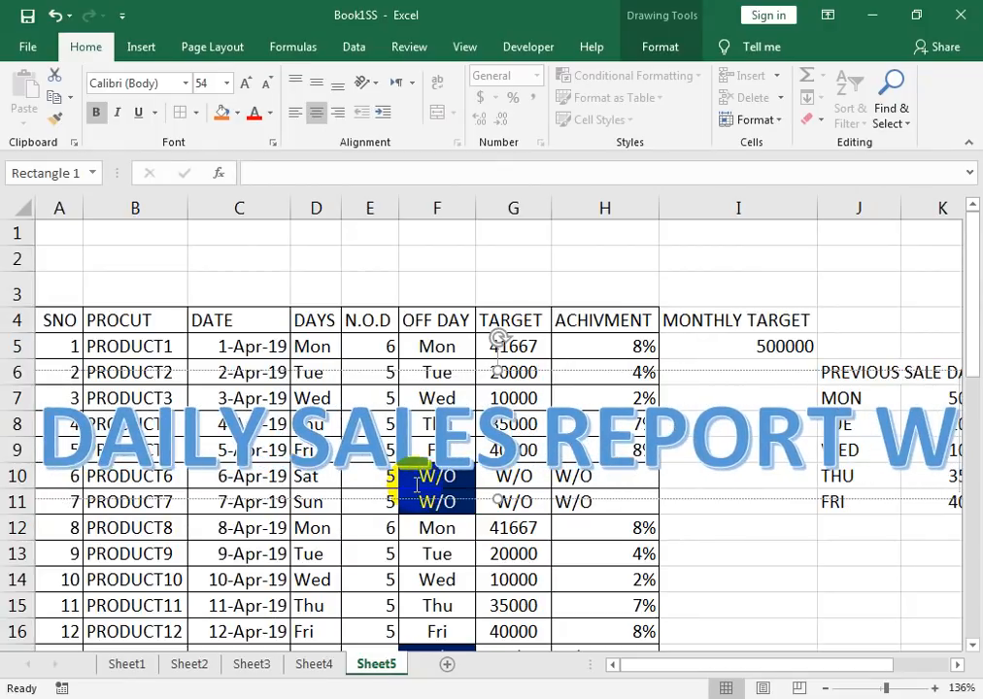
type("ITH TA")
type("T")
Reduce the WordArt title to font size 32 and place it over rows 1 to 3 above the table
key("ctrl+a")
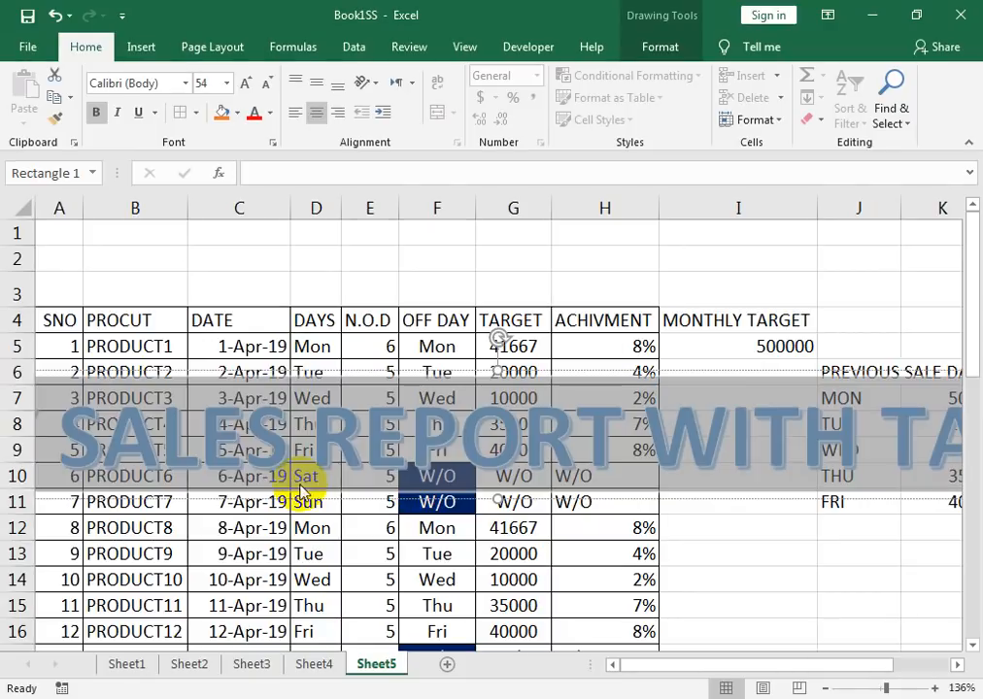
left_click(259, 92)
left_click(260, 92)
left_click(260, 92)
left_click(260, 92)
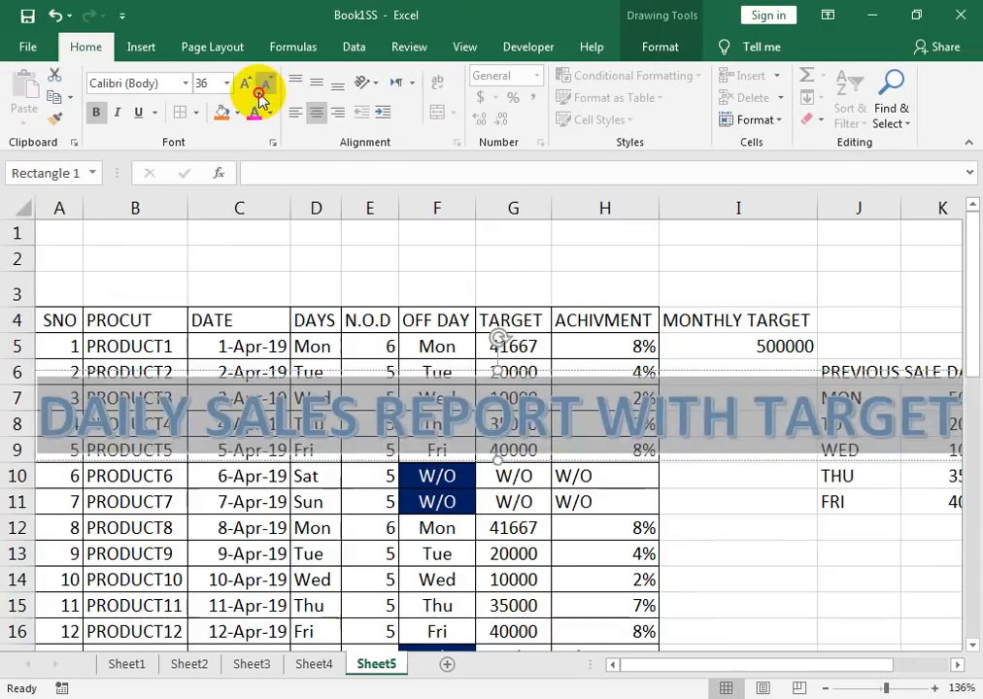
left_click(259, 92)
left_click_drag(469, 375, 460, 227)
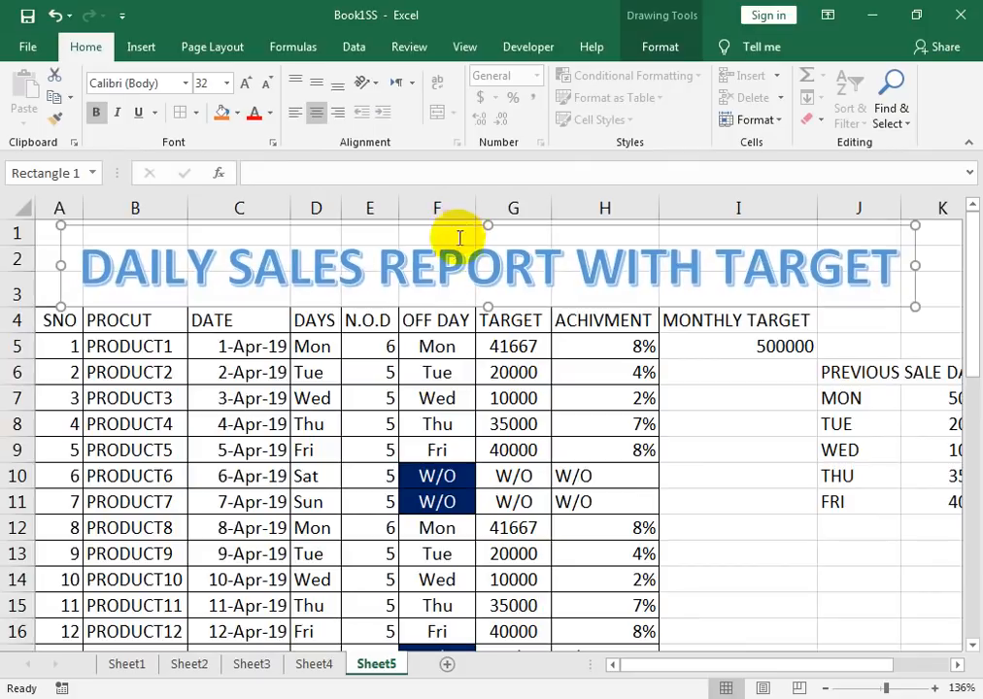
left_click_drag(434, 316, 435, 304)
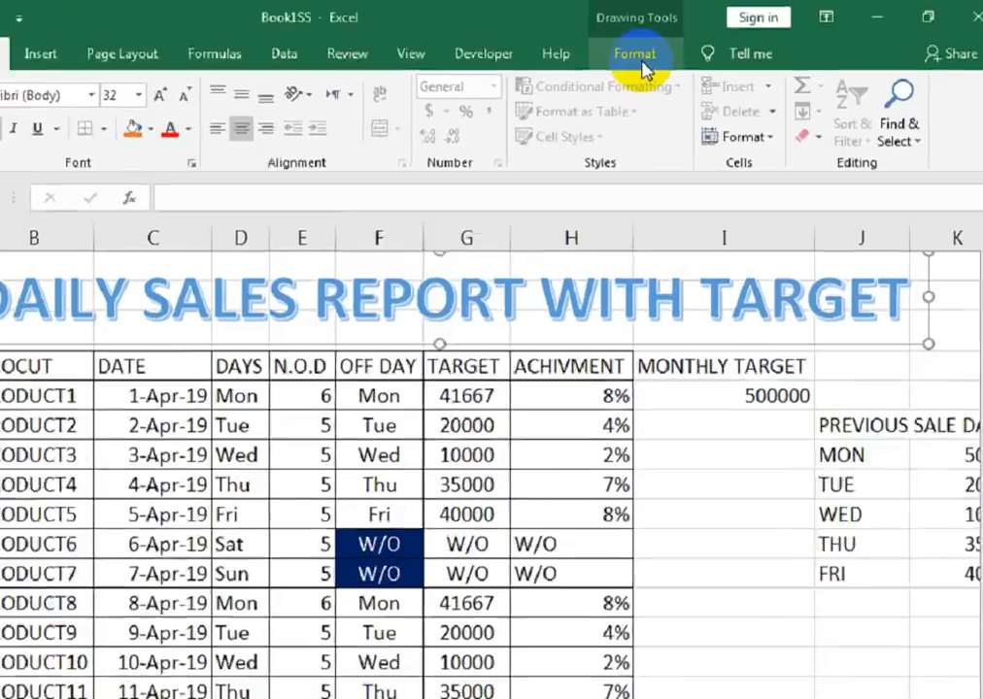
Apply the light blue gradient theme shape style with shadow to the title and align it with column A's outer edge
left_click(664, 51)
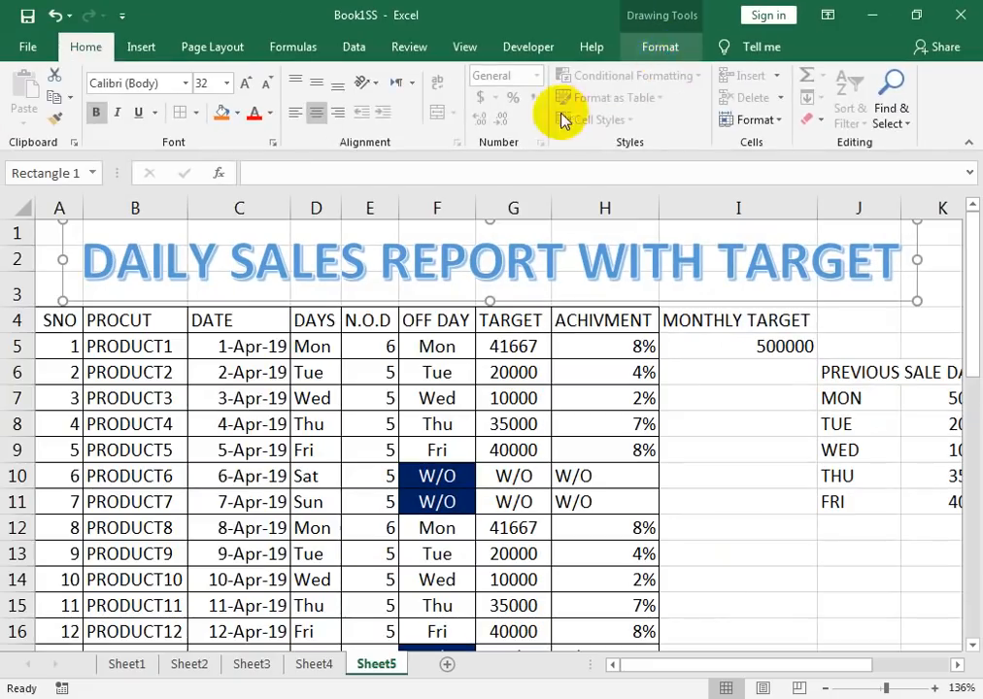
left_click(351, 124)
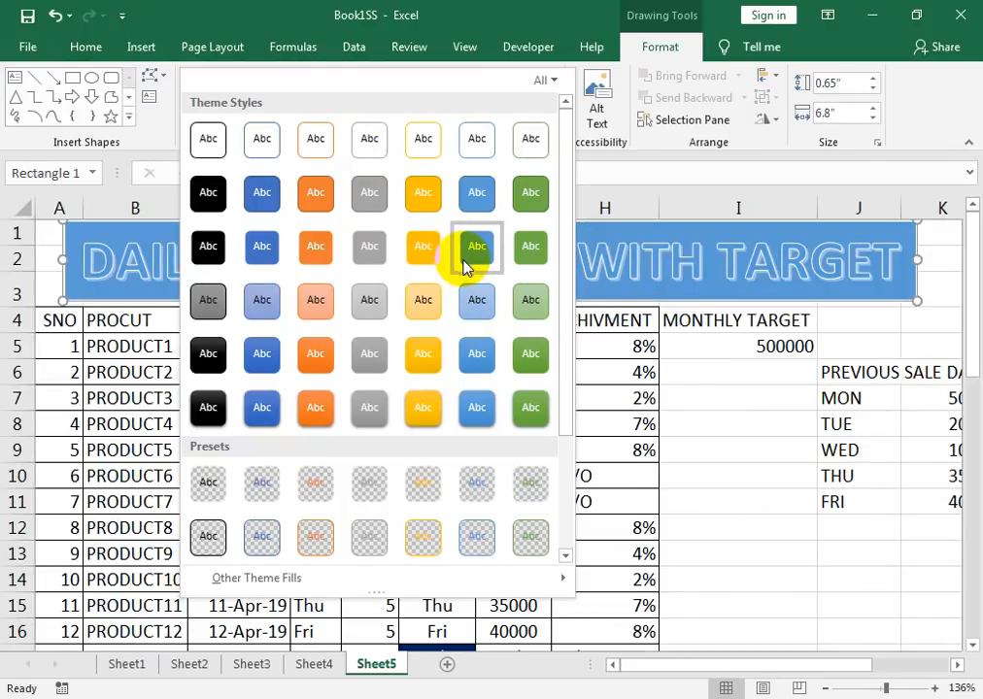
left_click(484, 405)
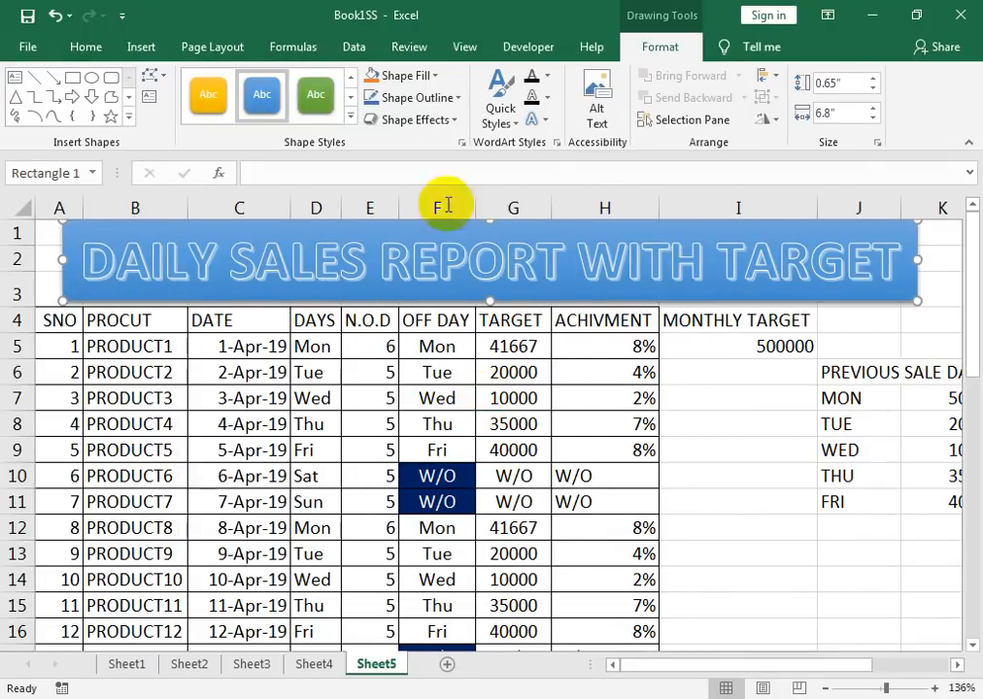
left_click_drag(211, 301, 184, 300)
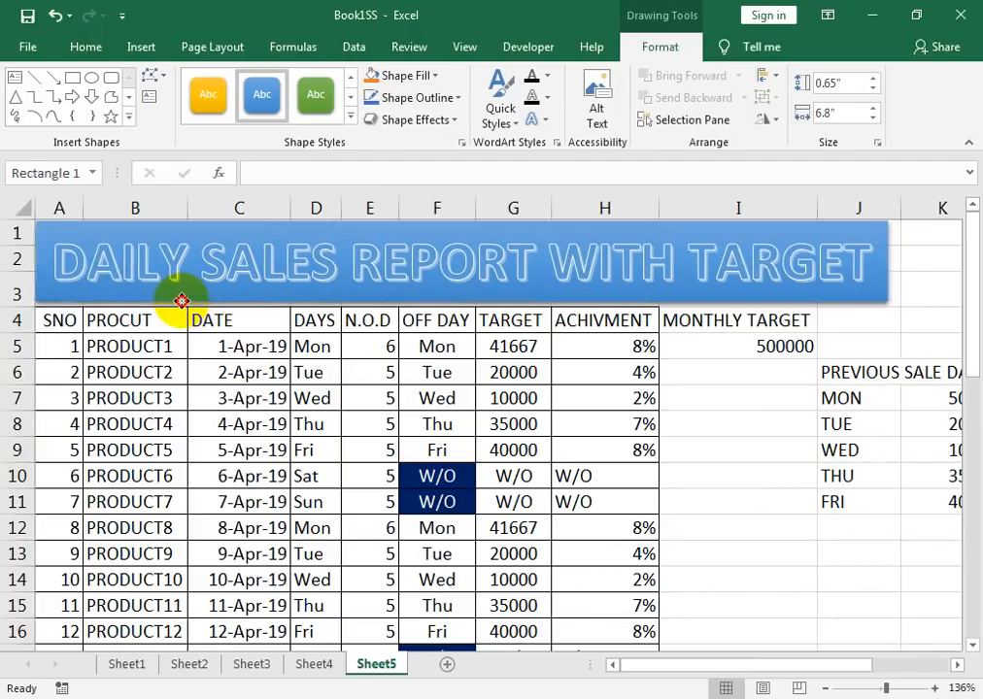
Make the title's text fill and outline white and widen its shape to about 6.86"
left_click(547, 76)
left_click(532, 142)
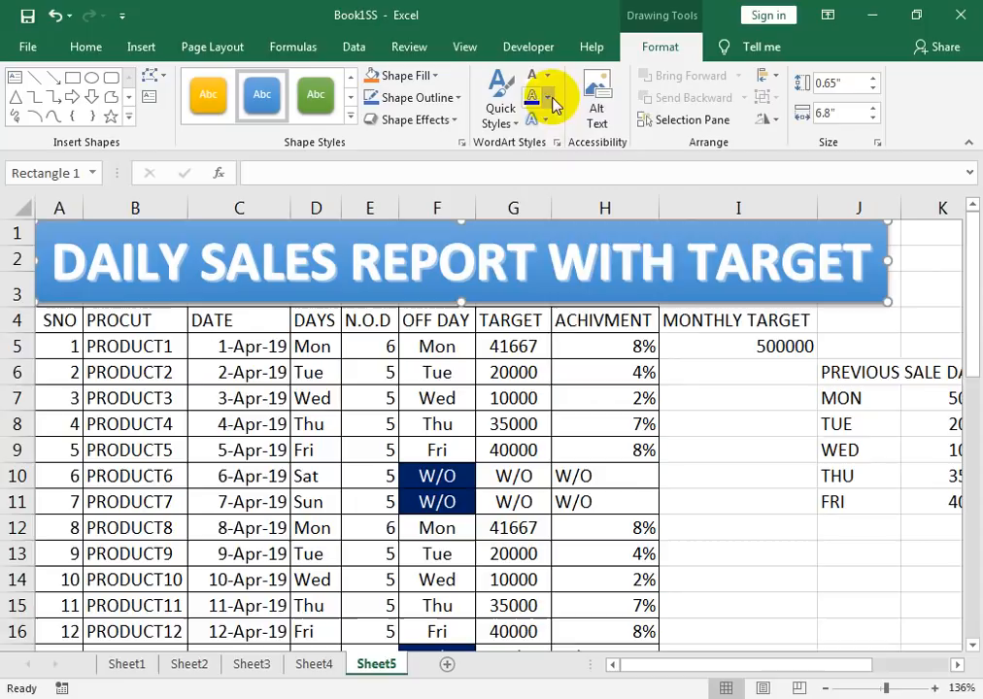
left_click(552, 101)
left_click(534, 160)
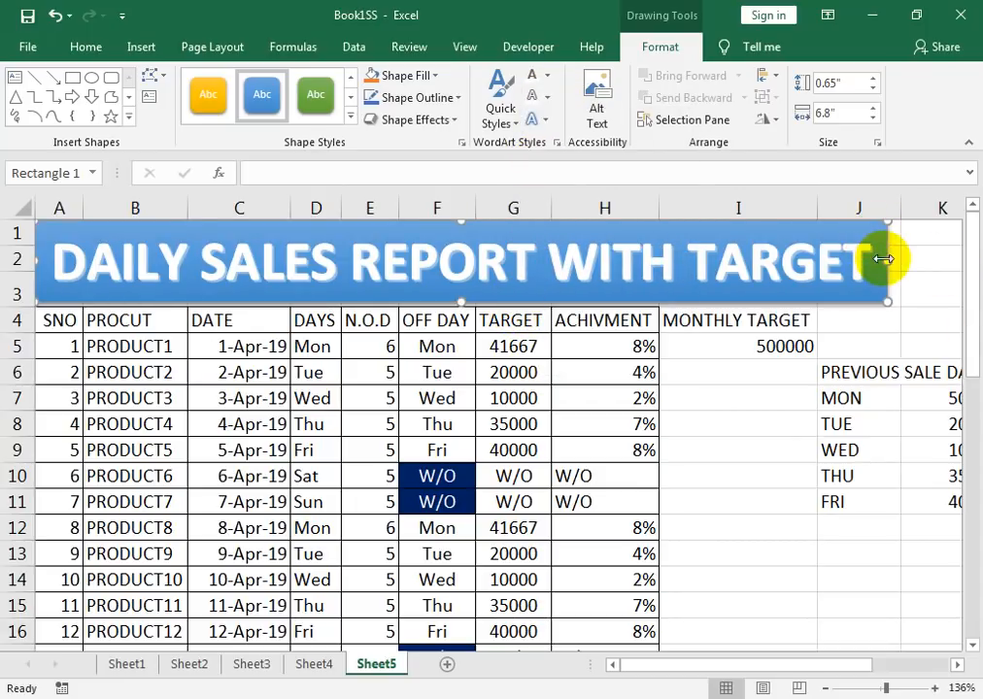
left_click_drag(883, 260, 890, 260)
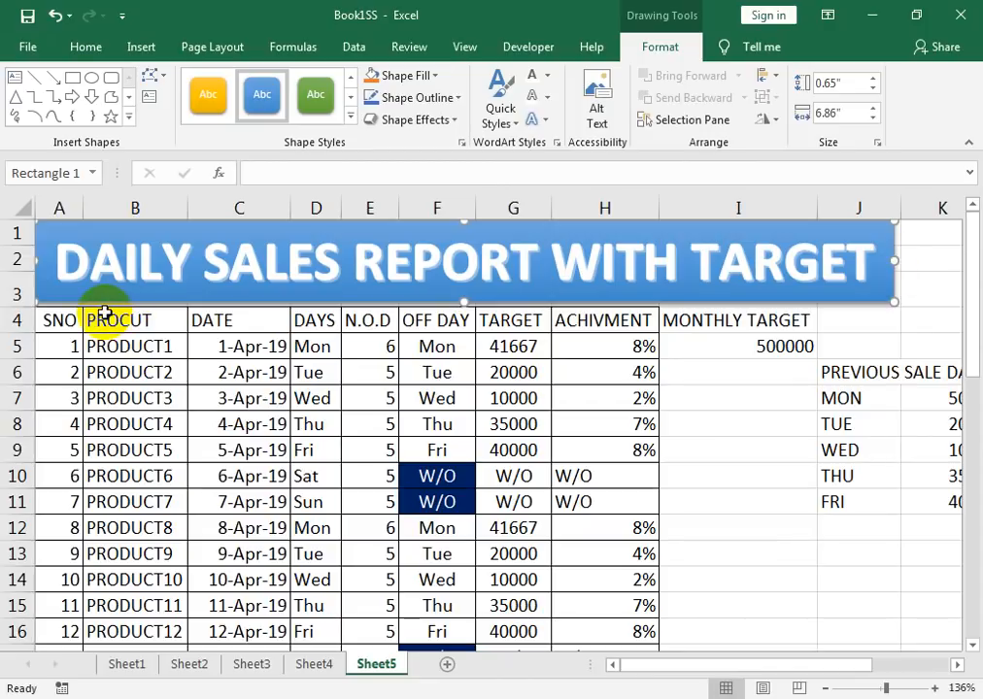
Format the header cells A4:I4 with a dark blue fill and white, centred, bold text
left_click_drag(60, 316, 734, 300)
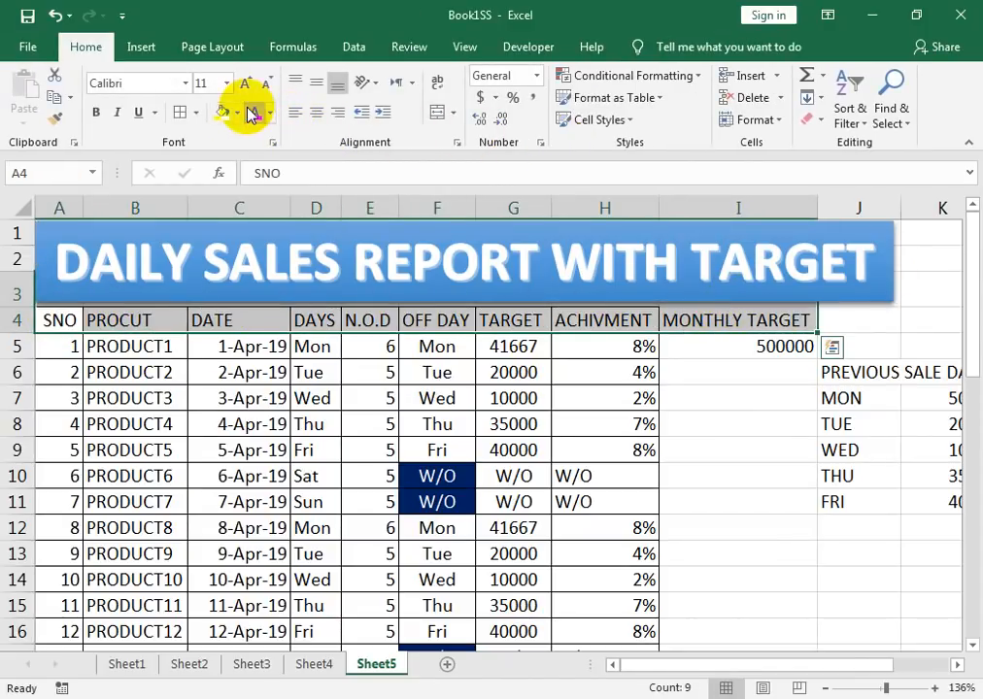
left_click(476, 226)
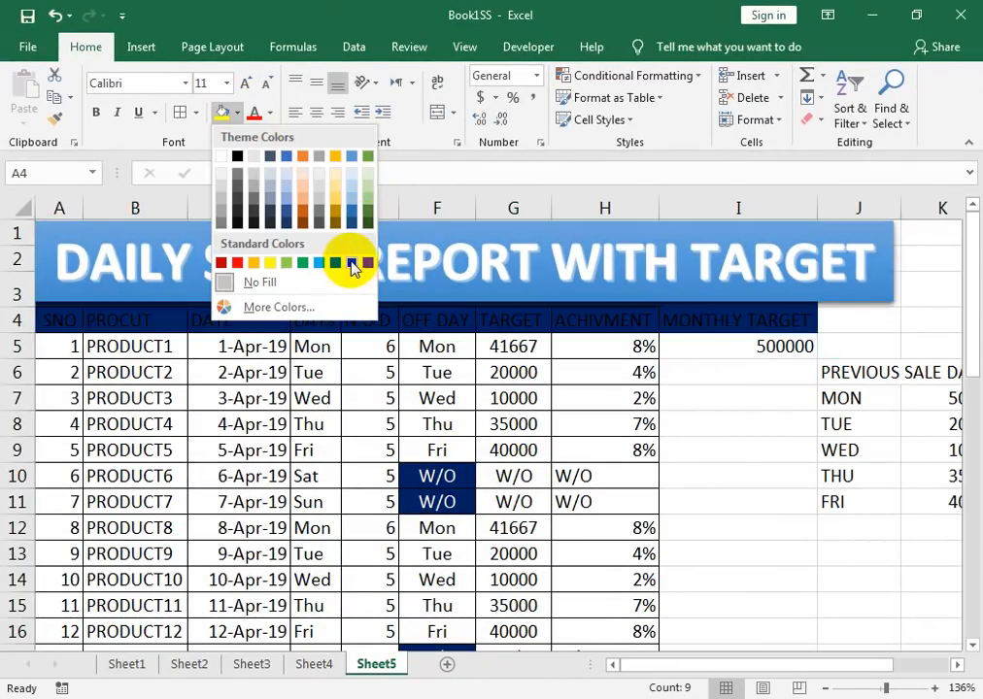
left_click(352, 265)
left_click(269, 117)
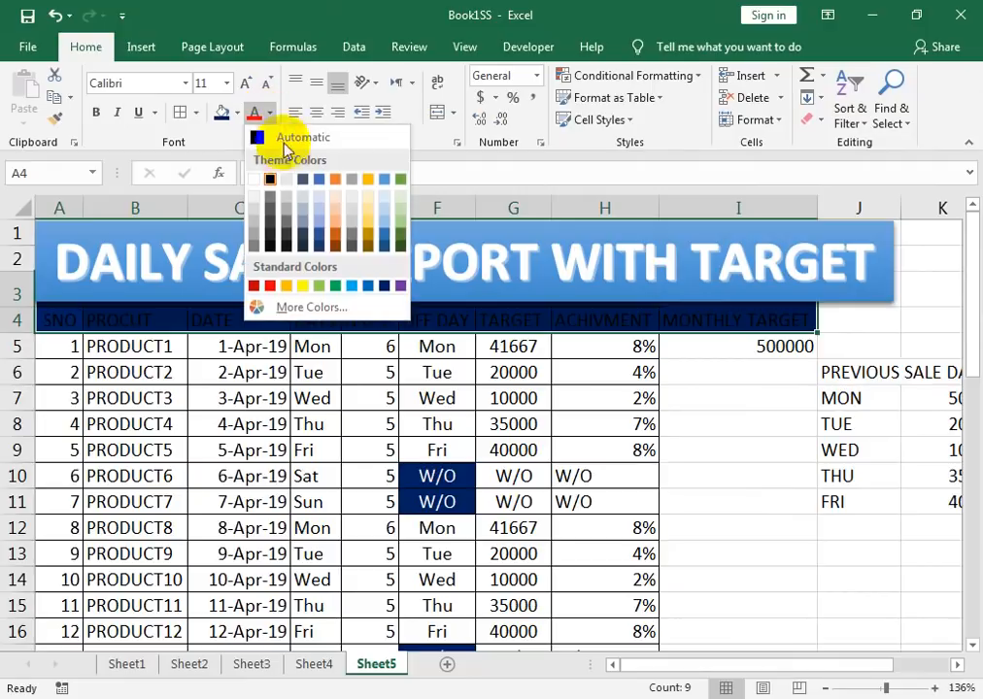
left_click(257, 178)
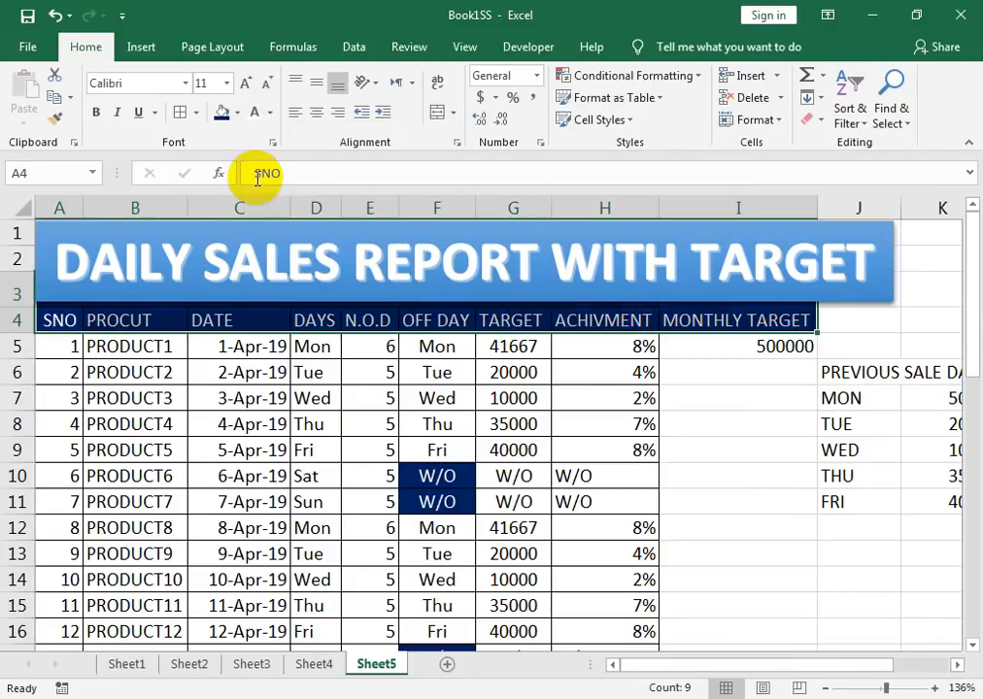
left_click(318, 115)
left_click(96, 113)
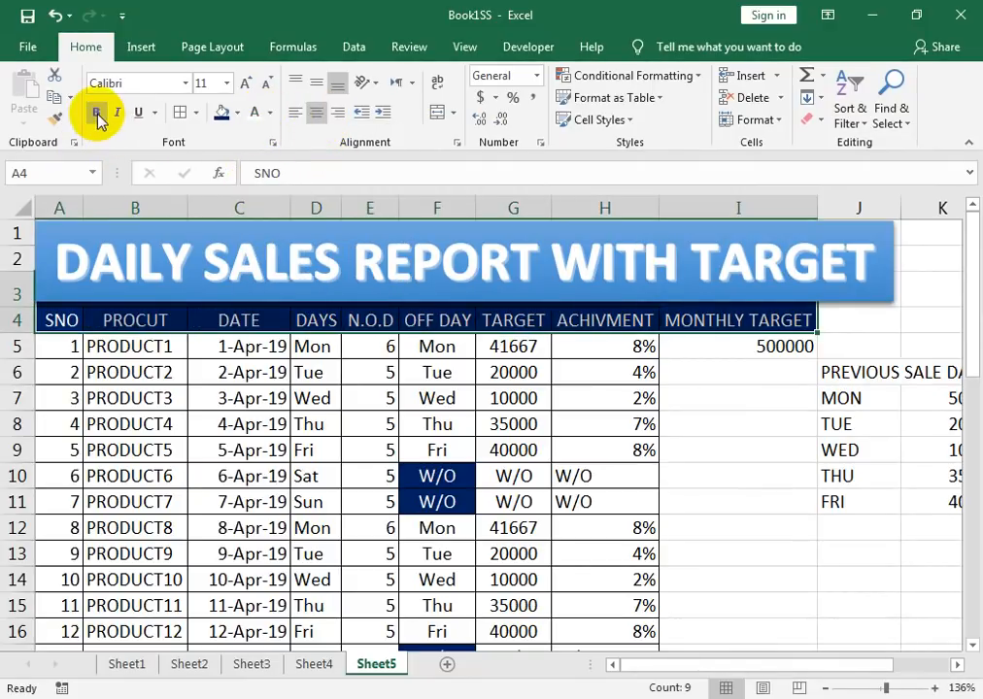
left_click(605, 348)
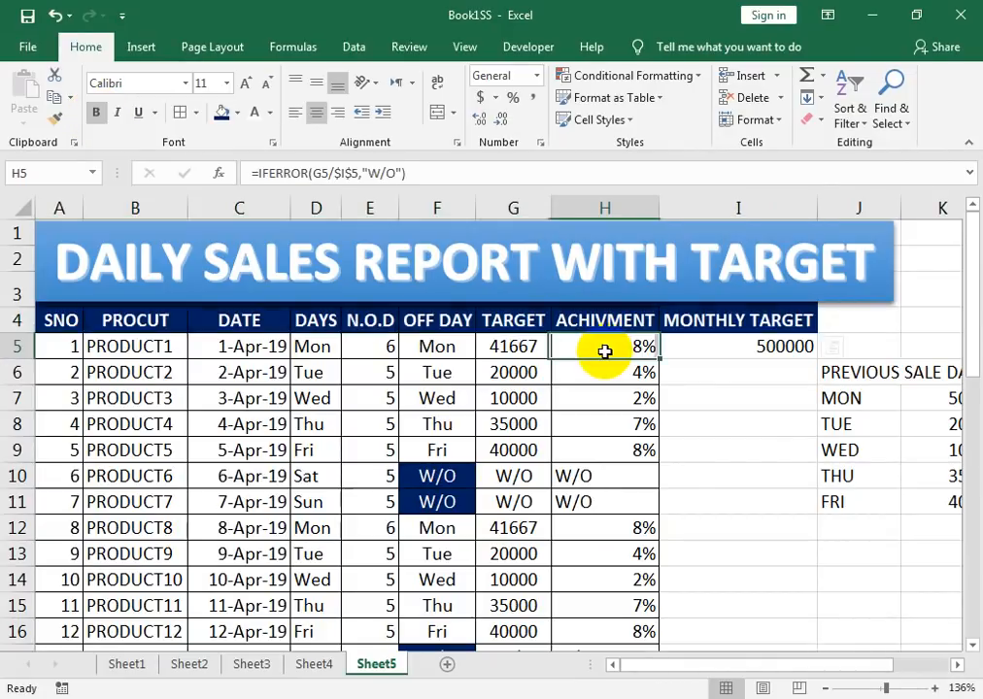
left_click(886, 255)
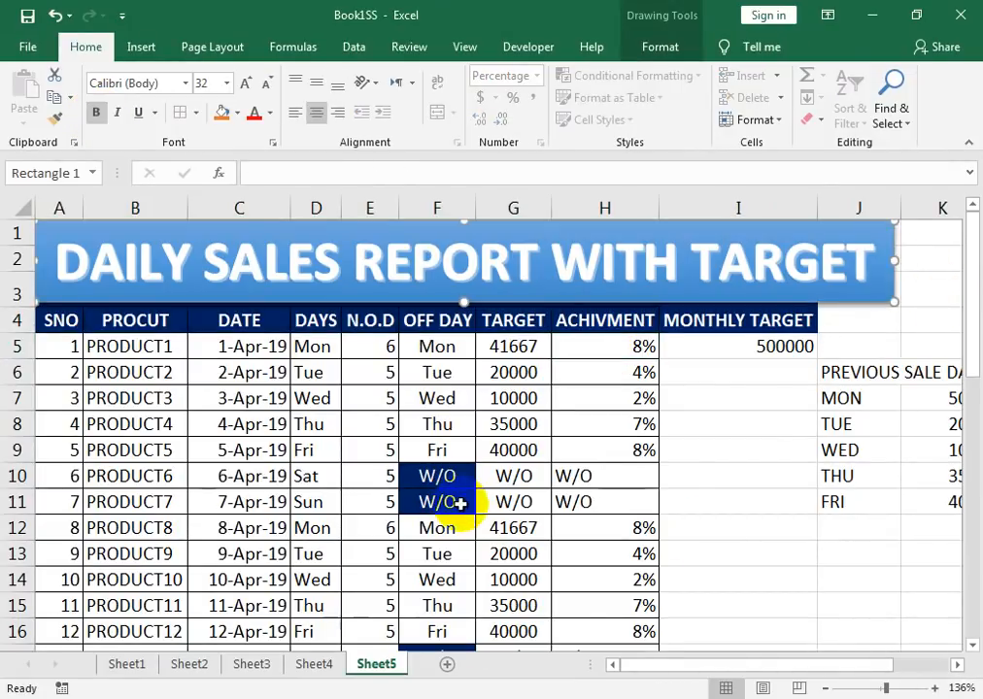
left_click(372, 446)
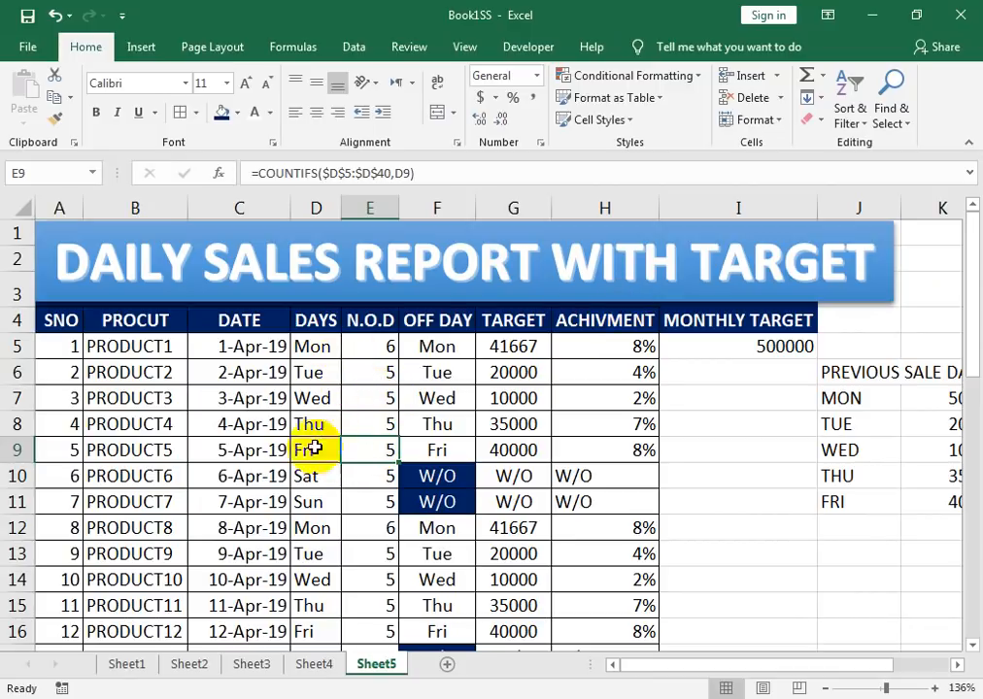
Switch to the browser's YouTube channel page and look over its uploaded videos
left_click(326, 698)
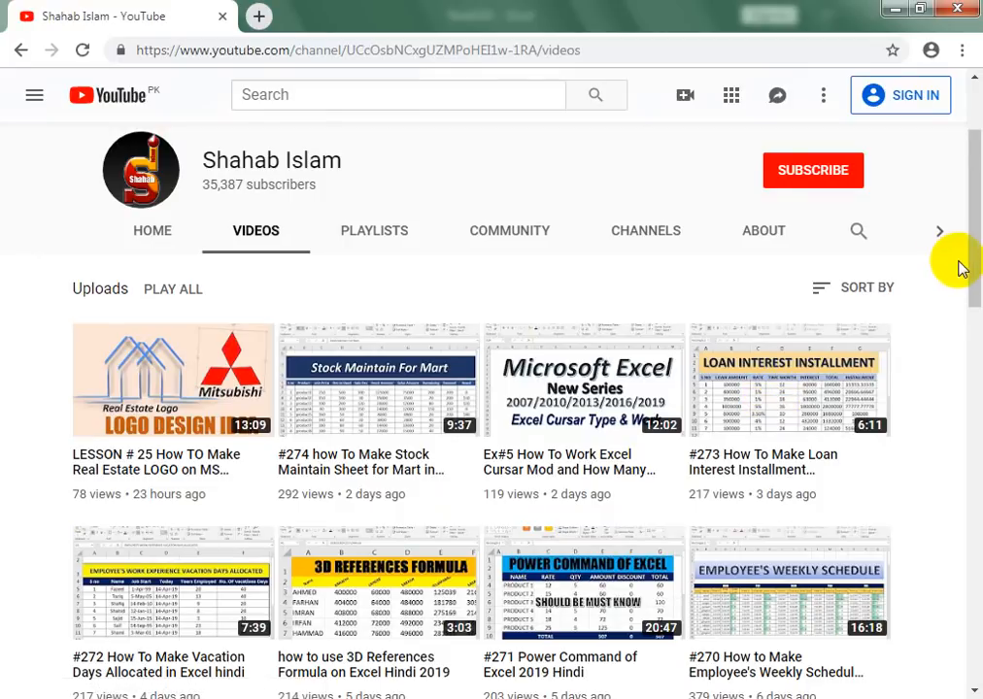
mouse_move(977, 269)
left_mouse_down()
mouse_move(973, 230)
mouse_move(976, 272)
left_mouse_up()
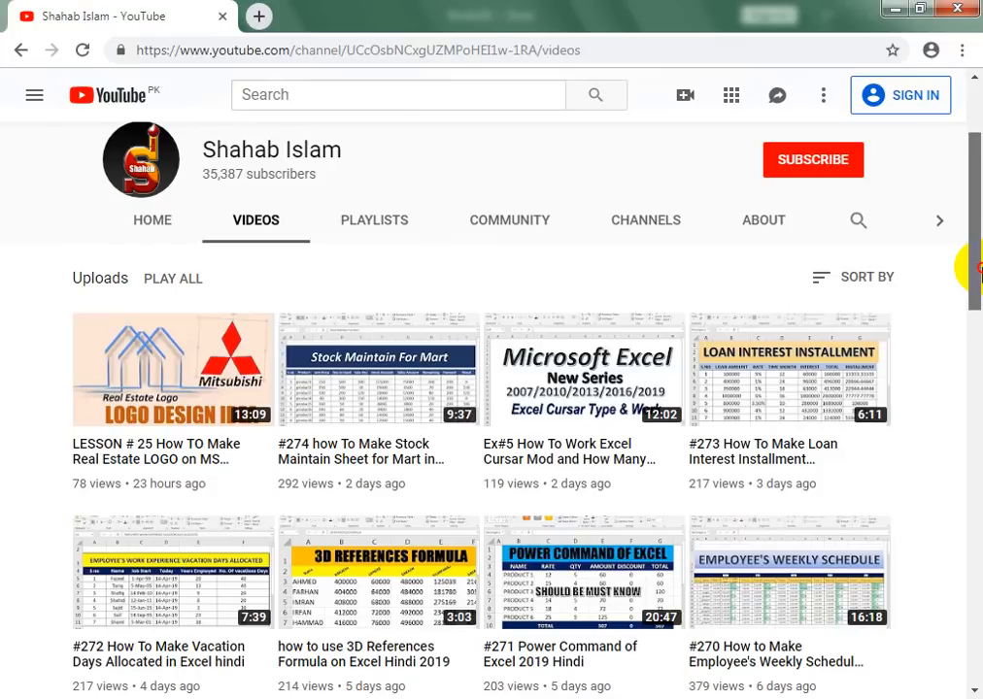
mouse_move(980, 270)
left_mouse_down()
mouse_move(980, 240)
mouse_move(978, 281)
left_mouse_up()
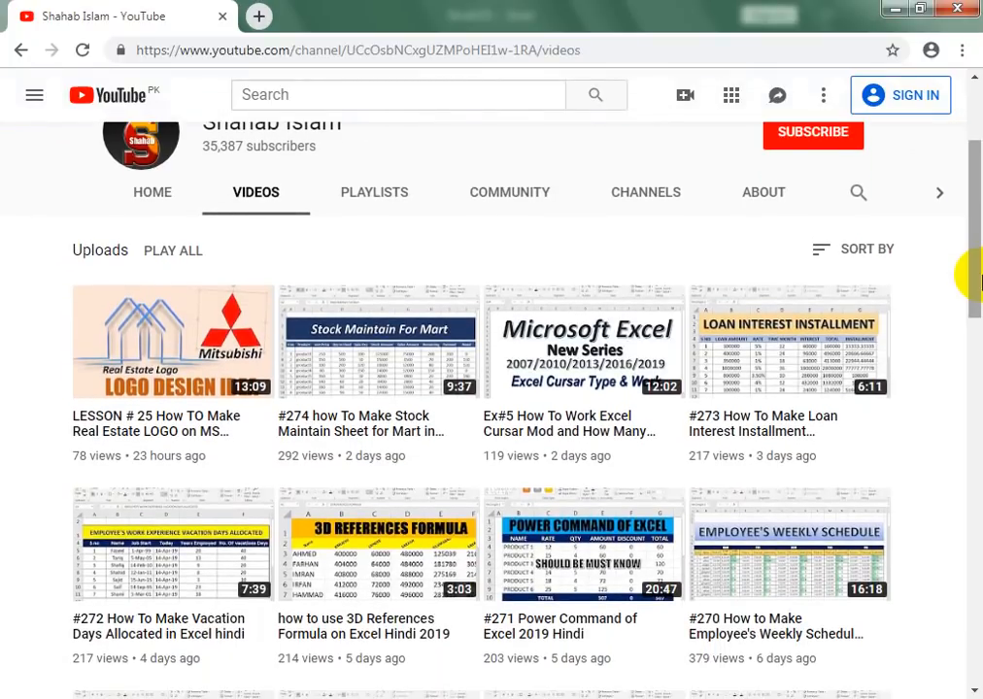